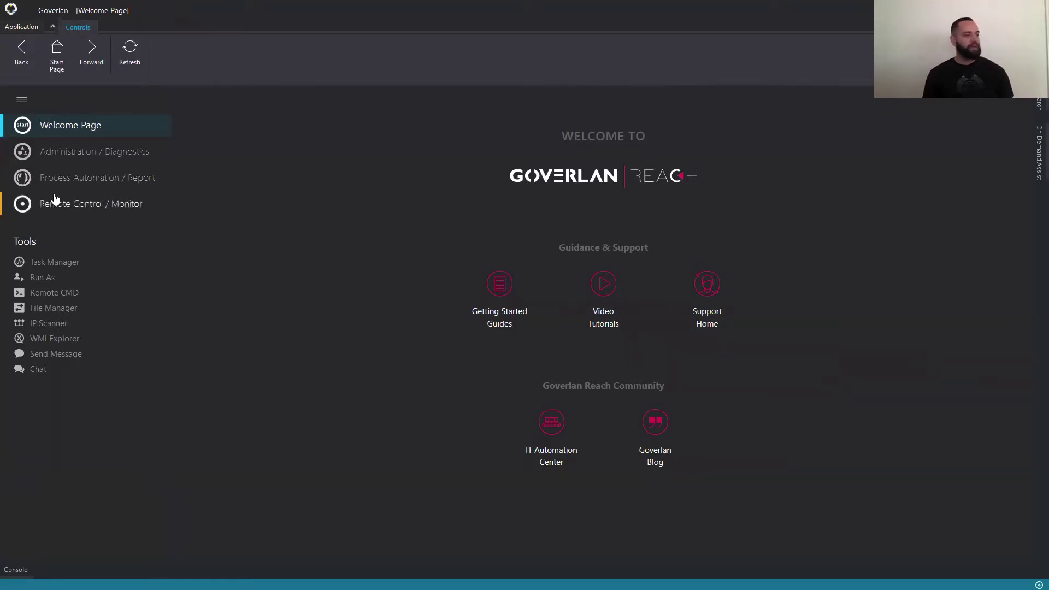
# Step: In Administration / Diagnostics, search for demo-ivpro1 and set focus on DEMO-IVPRO1 in Demo Workstations
pyautogui.click(78, 156)
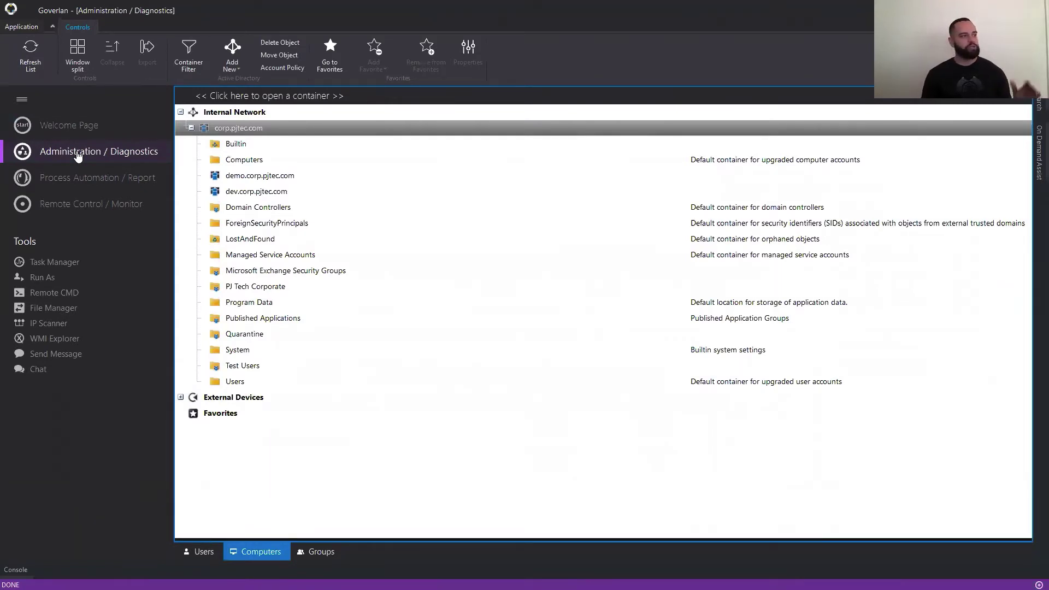
pyautogui.click(1039, 104)
pyautogui.click(881, 174)
pyautogui.write('demo-o')
pyautogui.press('BackSpace')
pyautogui.write('ivpro1')
pyautogui.press('Return')
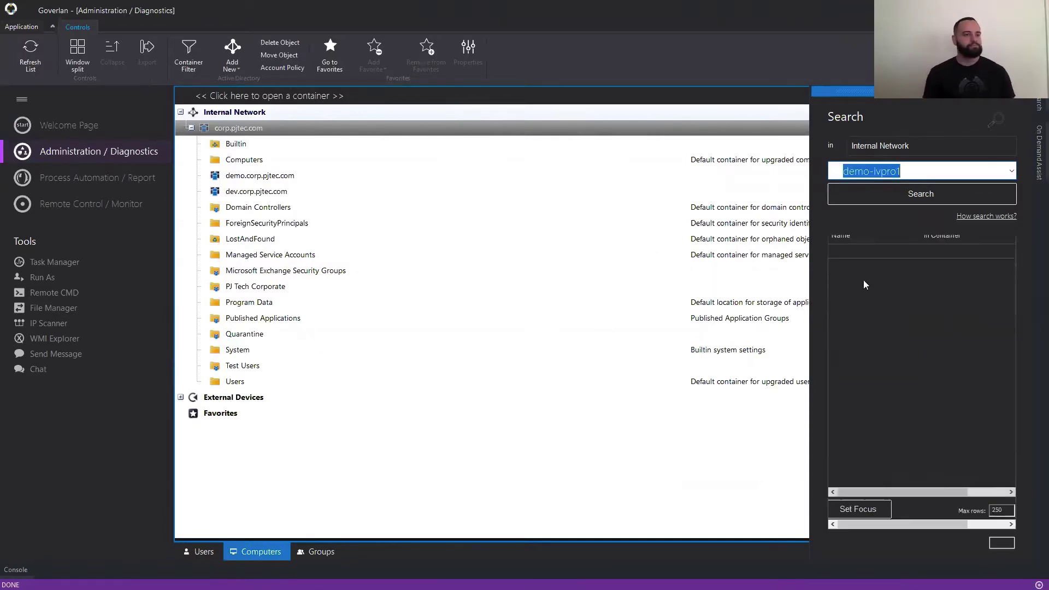
pyautogui.click(868, 544)
pyautogui.click(867, 542)
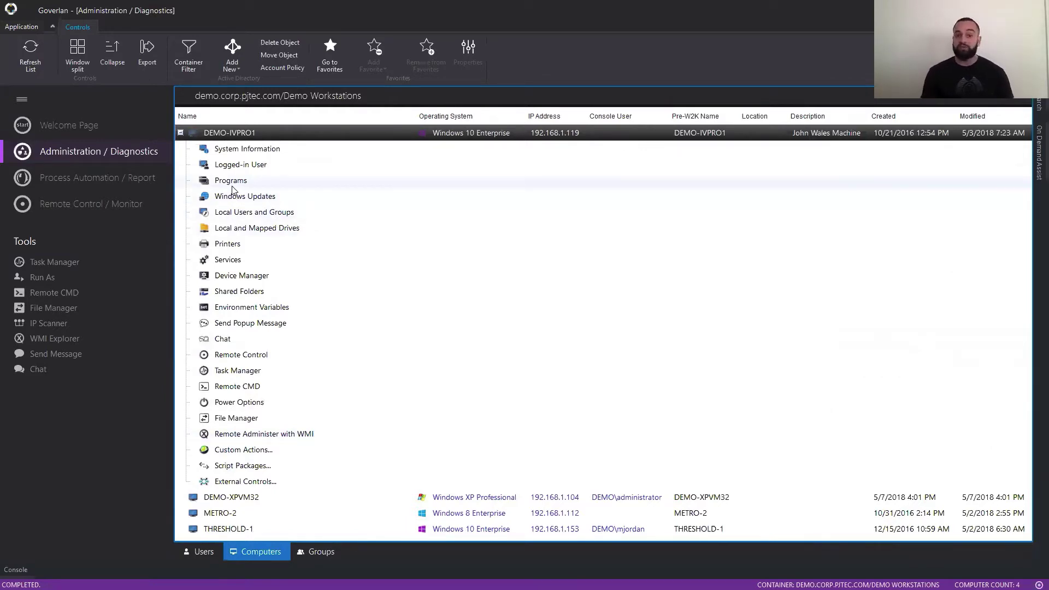
# Step: Open Windows Updates for DEMO-IVPRO1 and check its Update History
pyautogui.click(260, 197)
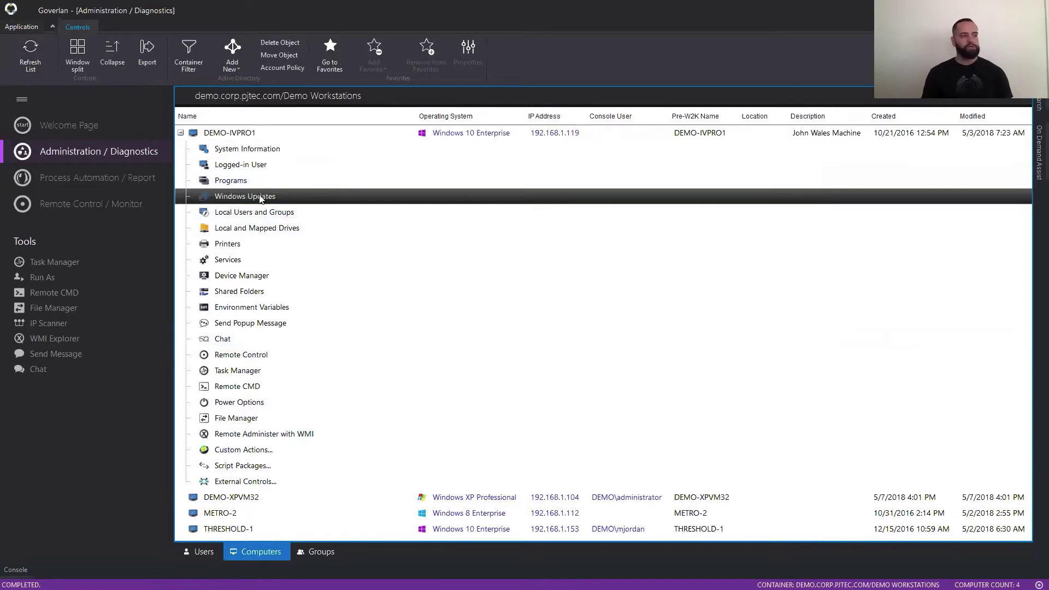
pyautogui.doubleClick(261, 198)
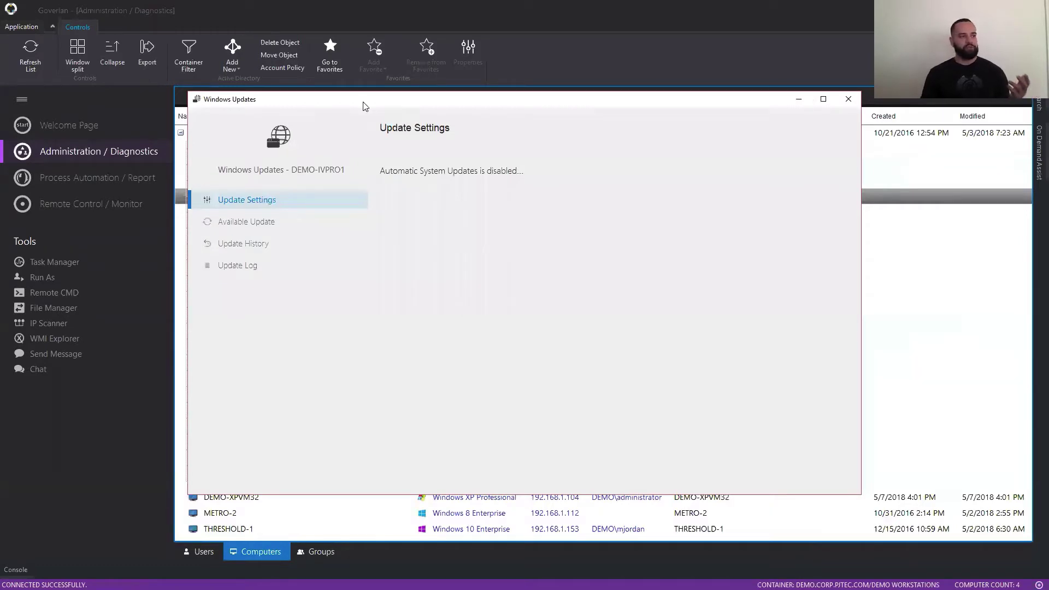
pyautogui.moveTo(365, 106); pyautogui.dragTo(374, 118)
pyautogui.click(272, 254)
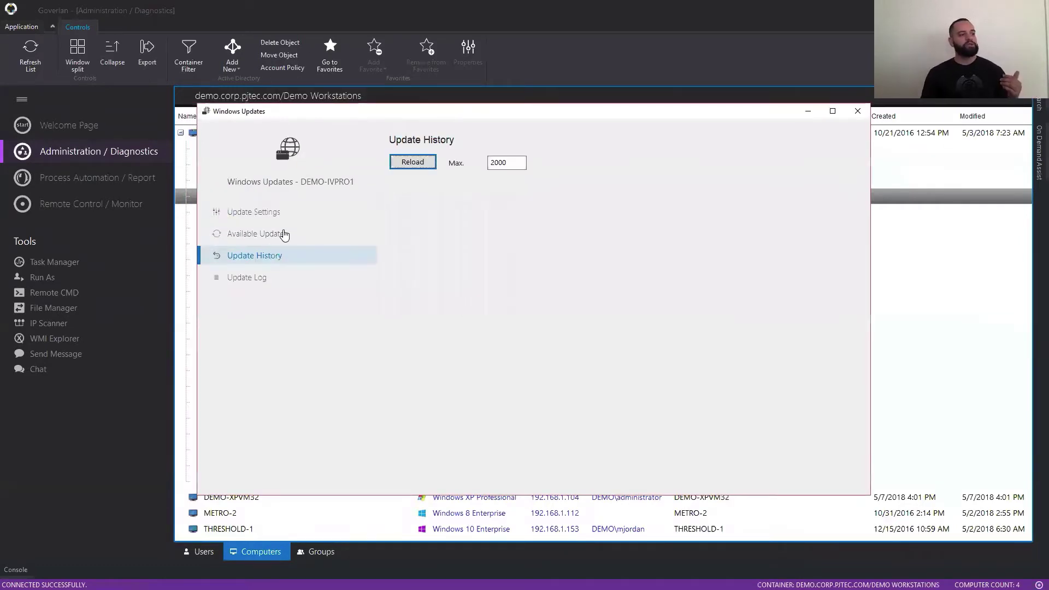
pyautogui.click(284, 234)
# Step: Load the available updates, review KB4058043 and the Defender definition update, then close and collapse
pyautogui.click(411, 161)
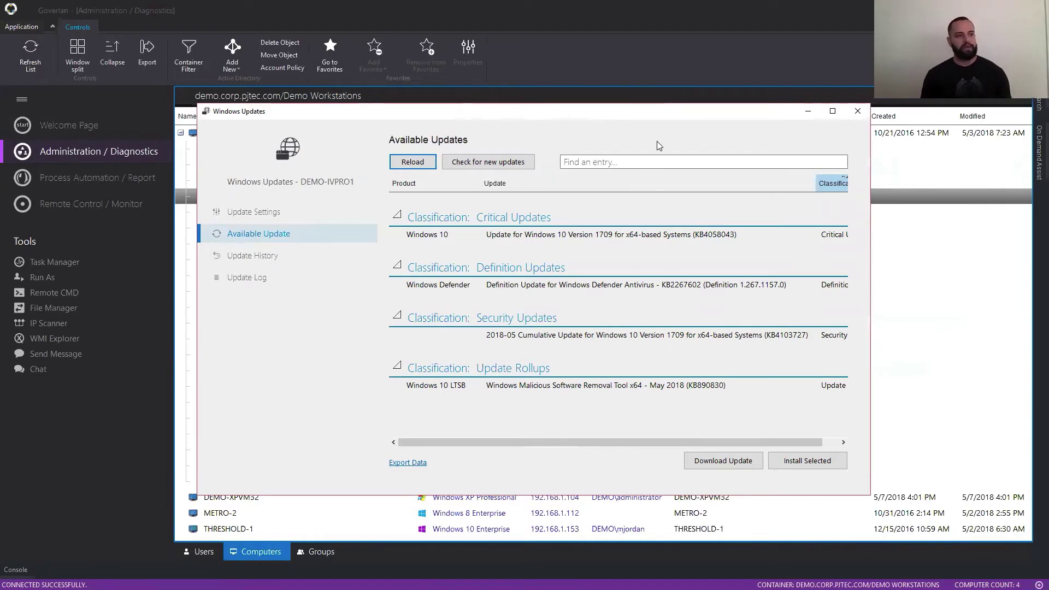
pyautogui.click(618, 240)
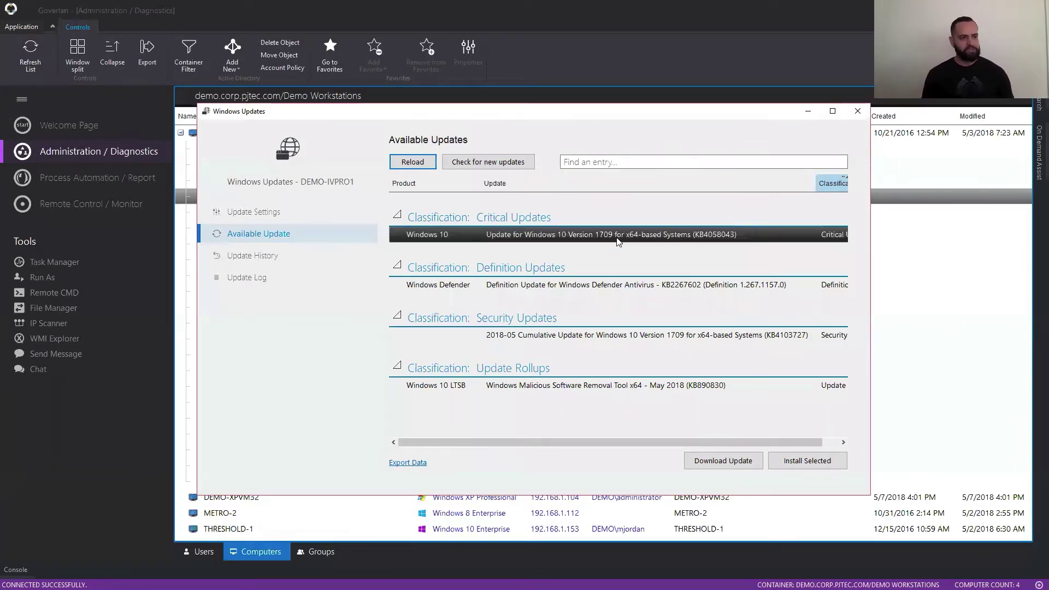
pyautogui.click(690, 290)
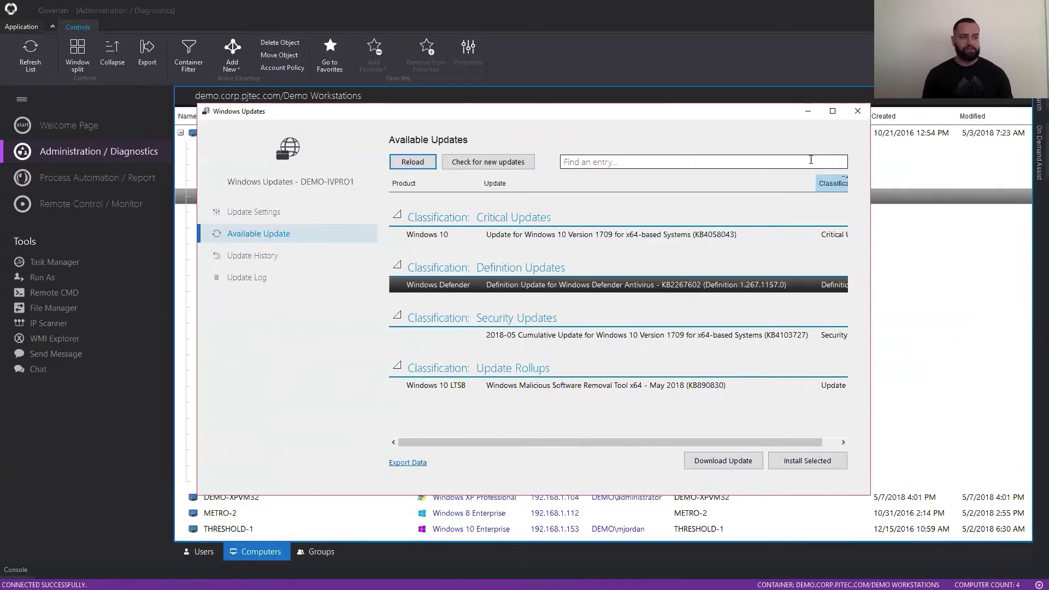
pyautogui.click(855, 116)
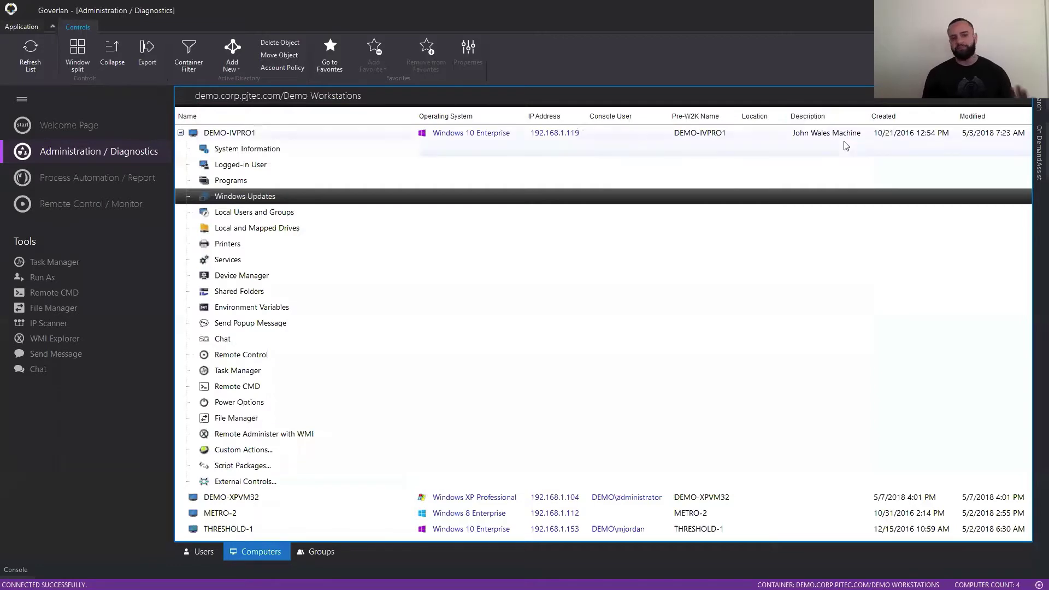
pyautogui.click(180, 133)
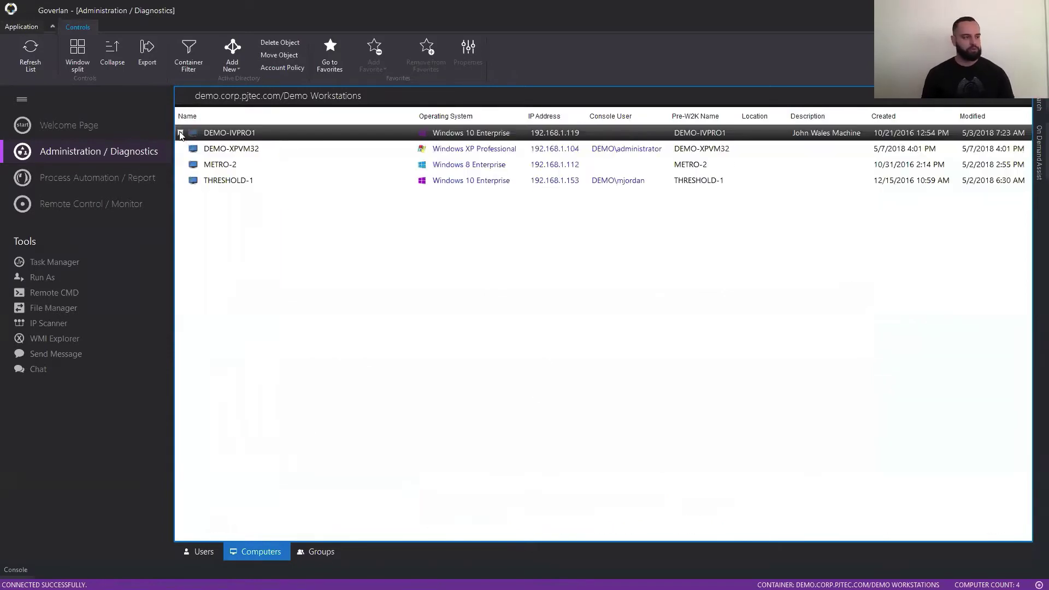
# Step: Show the Process Automation / Report list with 'All machines without Latest Security Rollup'
pyautogui.click(126, 179)
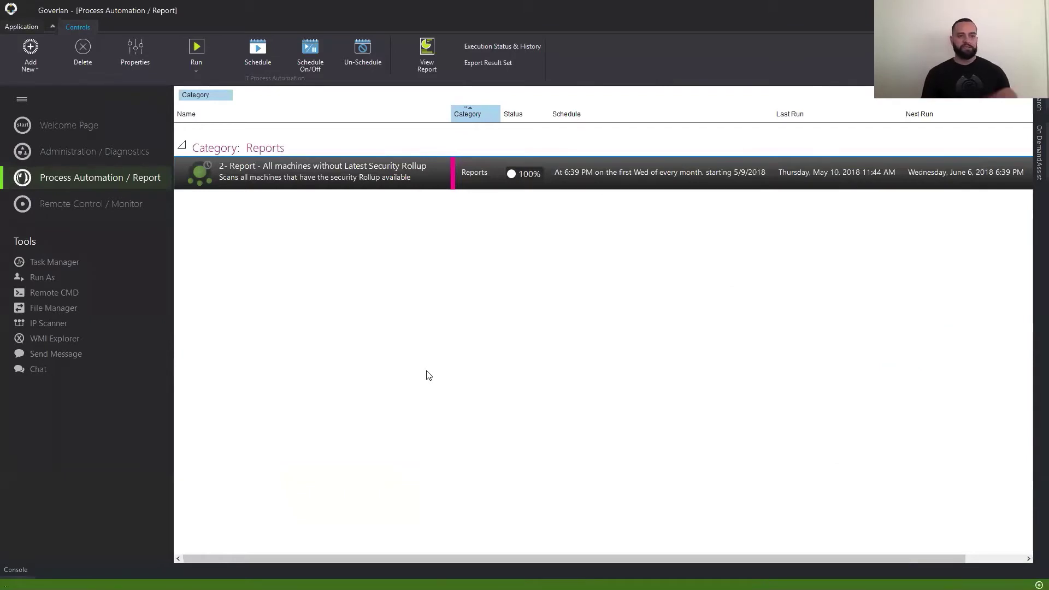
pyautogui.click(86, 129)
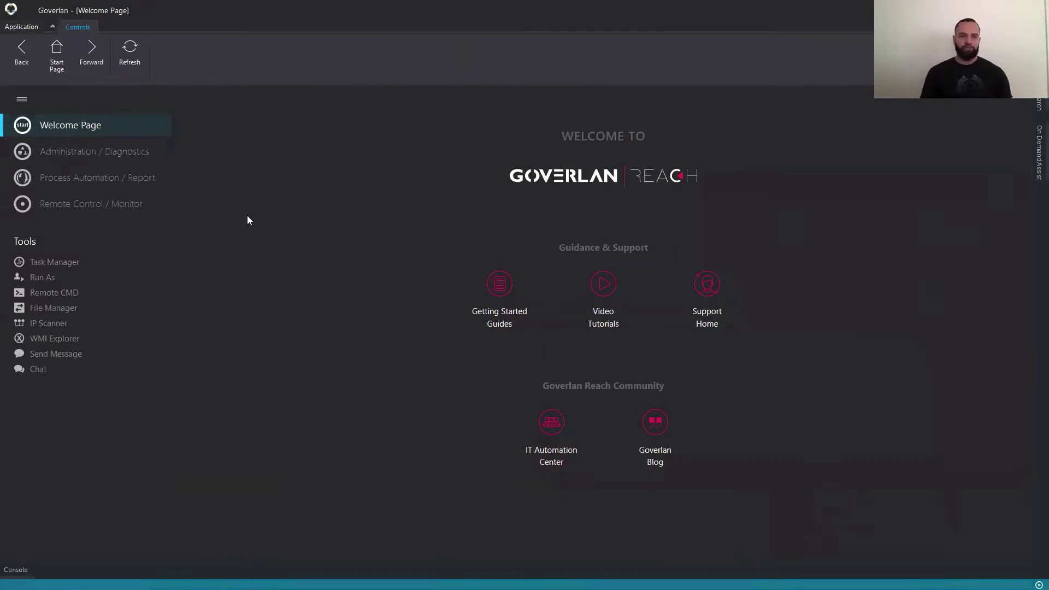
pyautogui.click(104, 179)
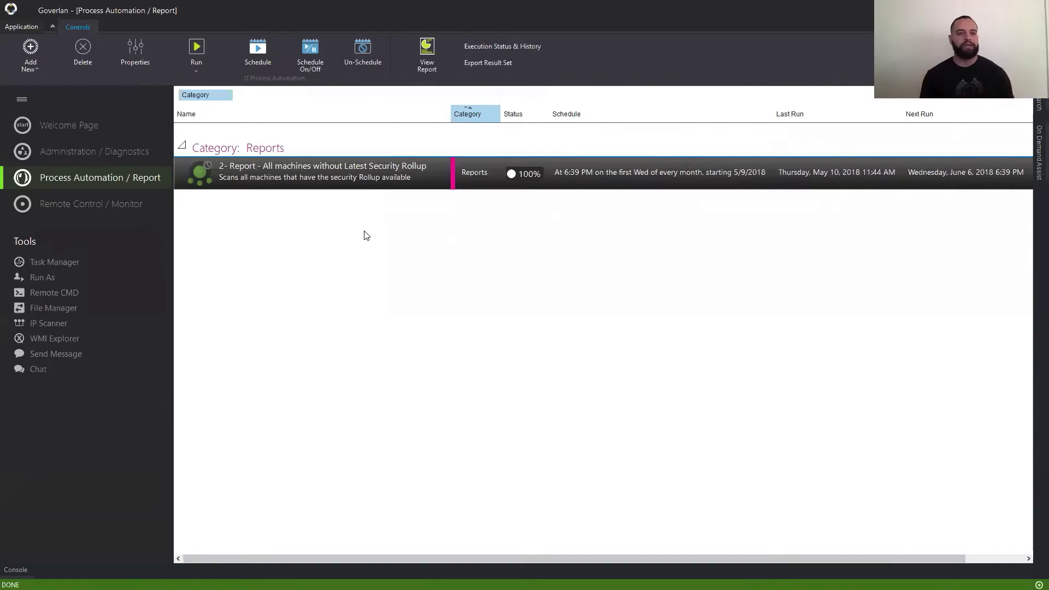
# Step: Create a new automation named '1 - Report - All machines with Windows updates available'
pyautogui.click(23, 46)
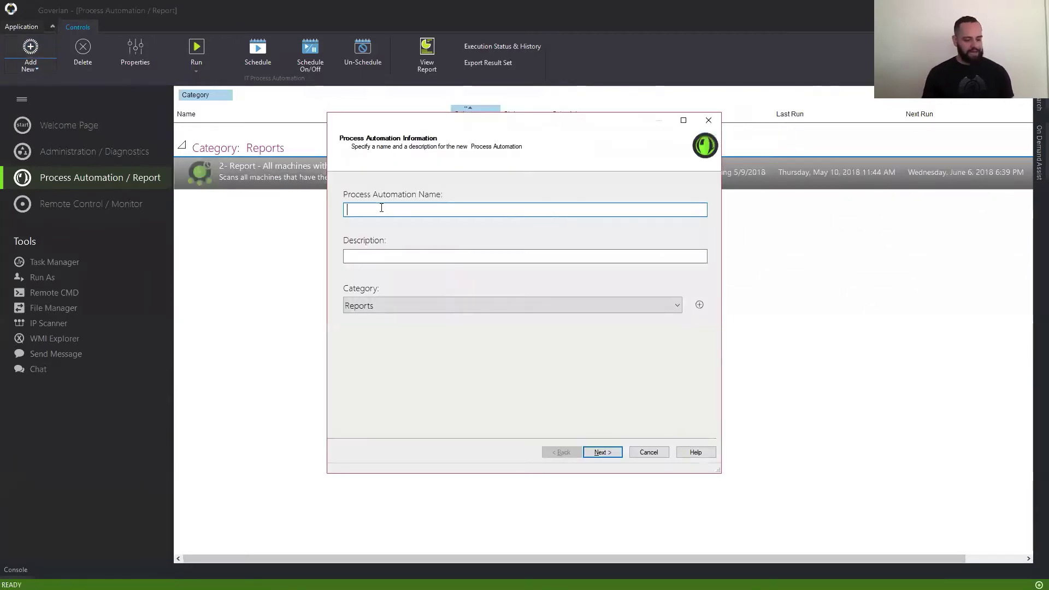
pyautogui.write('1 - Report - All ma')
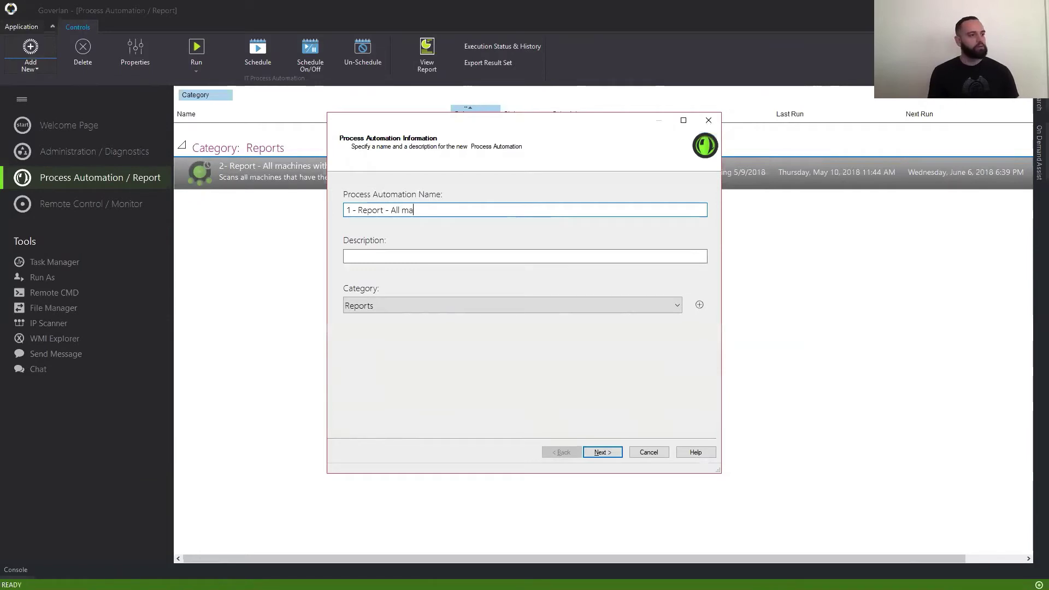
pyautogui.write('chines with Widnows')
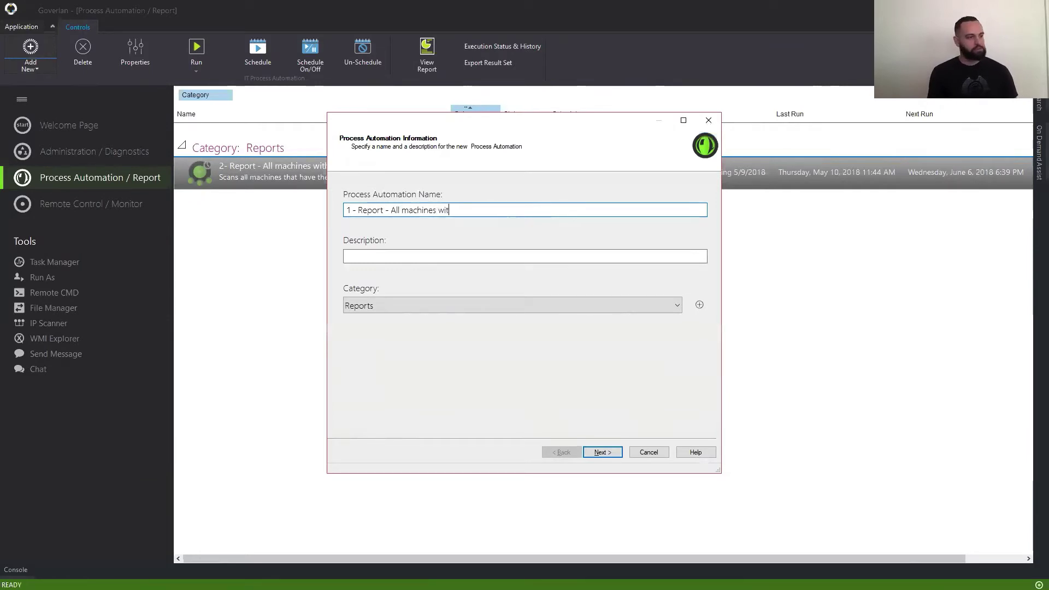
pyautogui.press('BackSpace')
pyautogui.press('BackSpace')
pyautogui.press('BackSpace')
pyautogui.press('BackSpace')
pyautogui.press('BackSpace')
pyautogui.press('BackSpace')
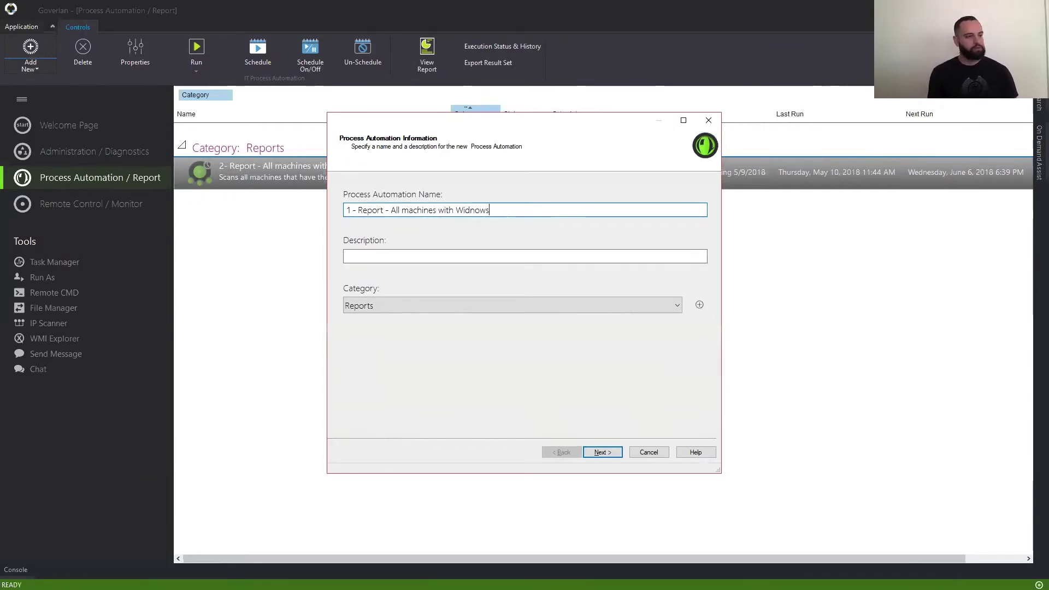
pyautogui.write('ndows ')
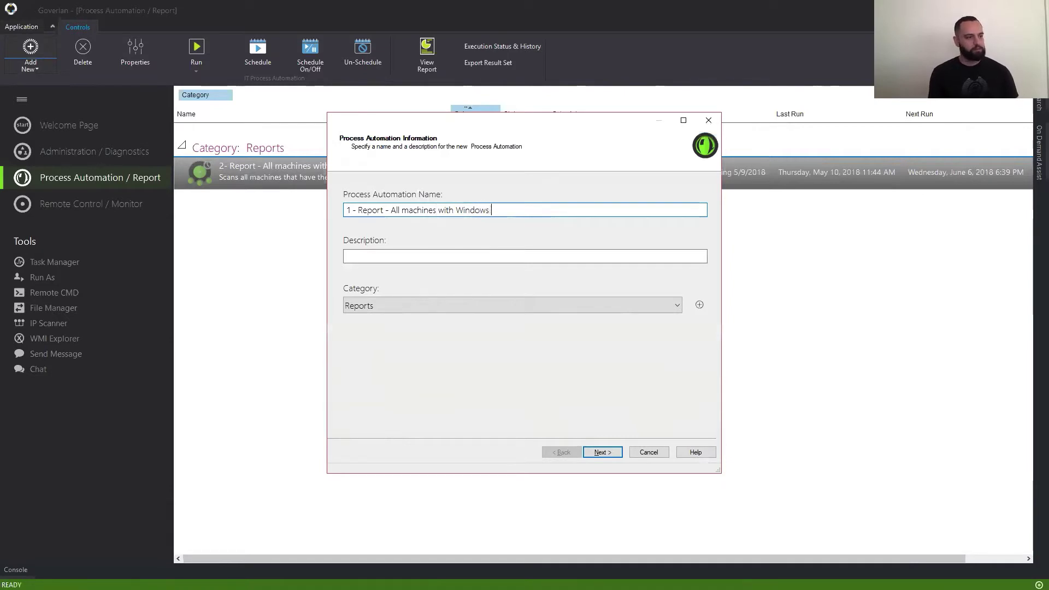
pyautogui.write('updates available')
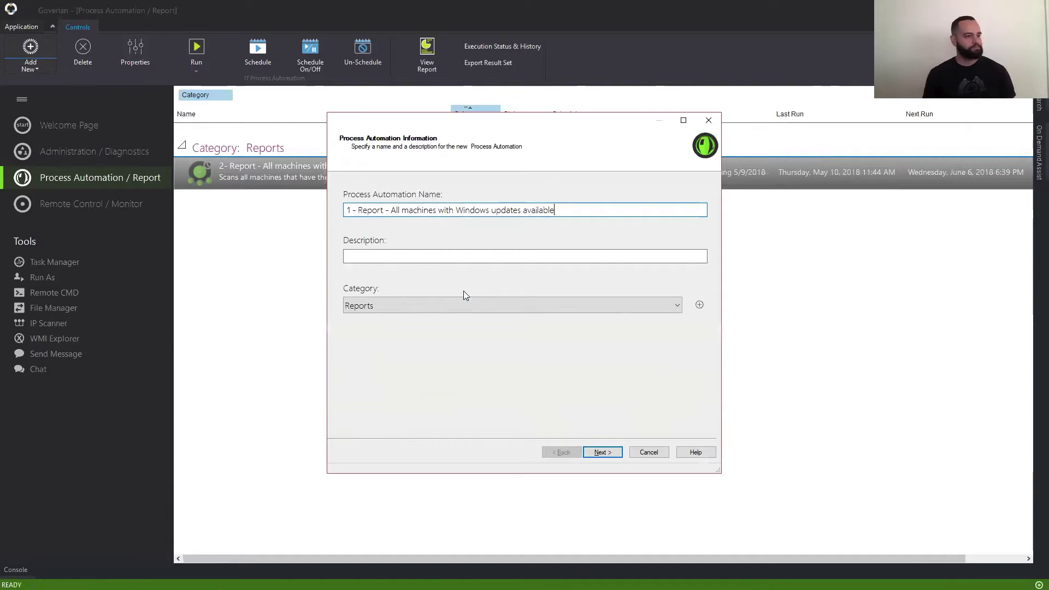
pyautogui.click(601, 452)
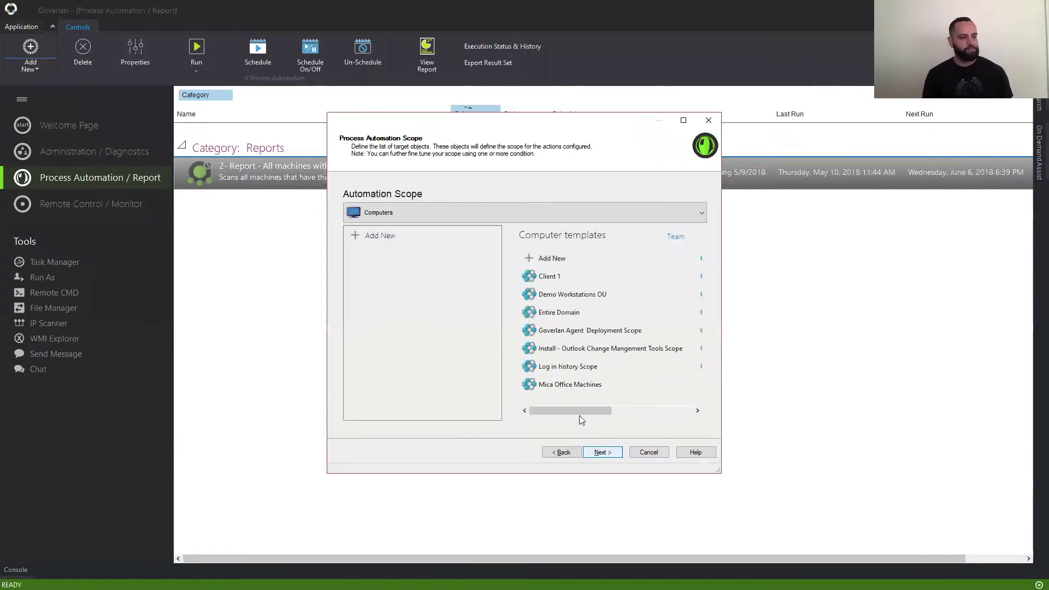
# Step: Add the Demo Workstations container, including sub-containers, to a new target scope
pyautogui.click(384, 238)
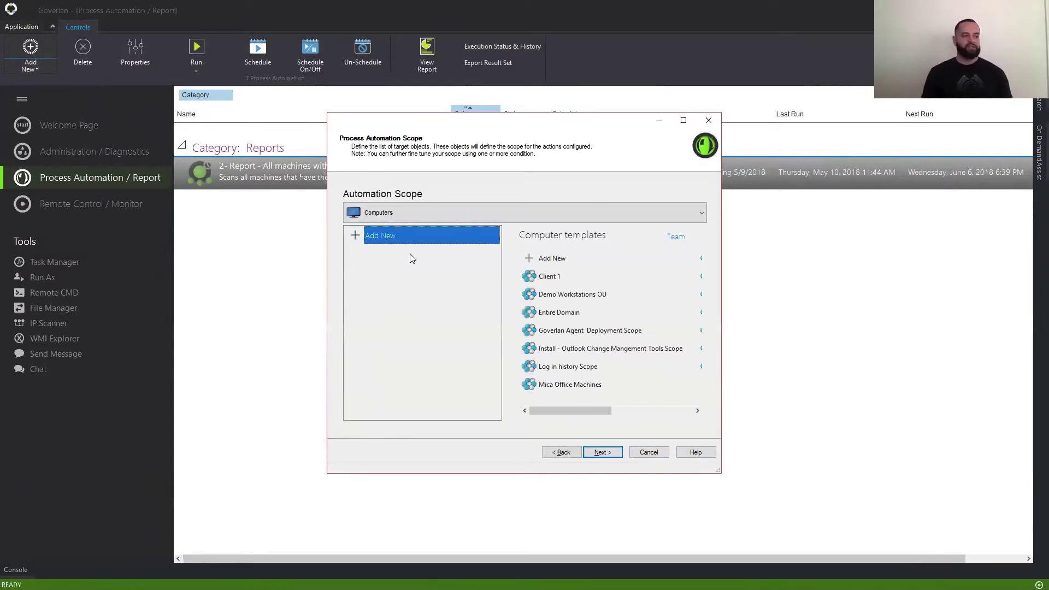
pyautogui.click(411, 244)
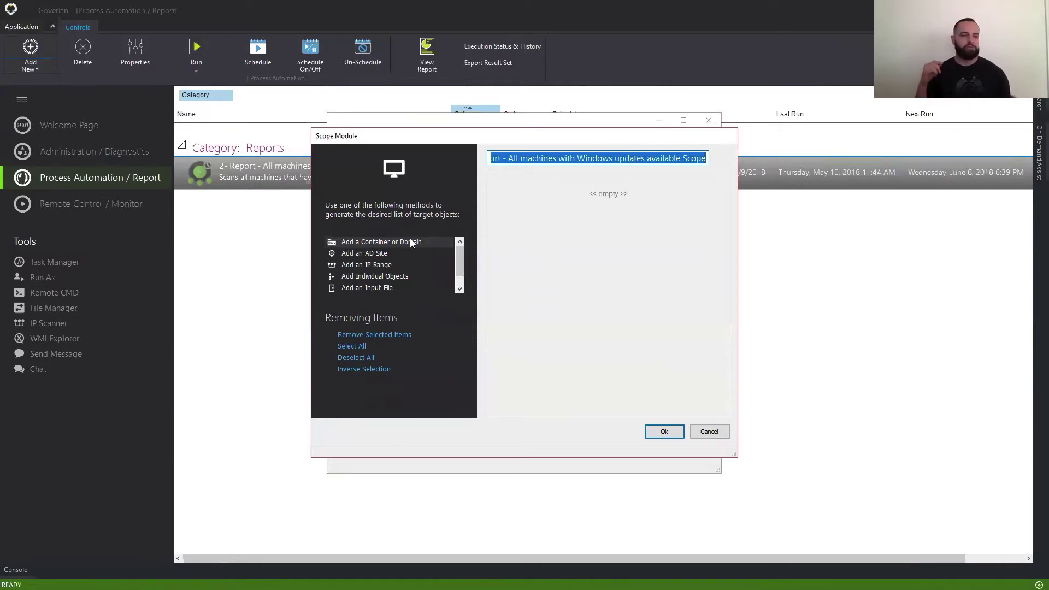
pyautogui.click(410, 242)
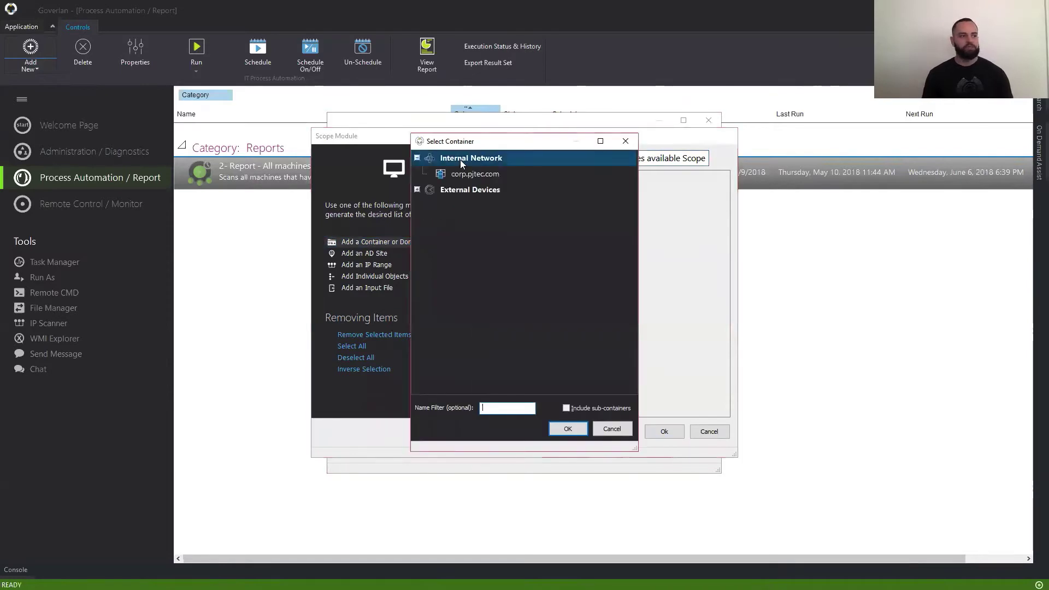
pyautogui.doubleClick(456, 176)
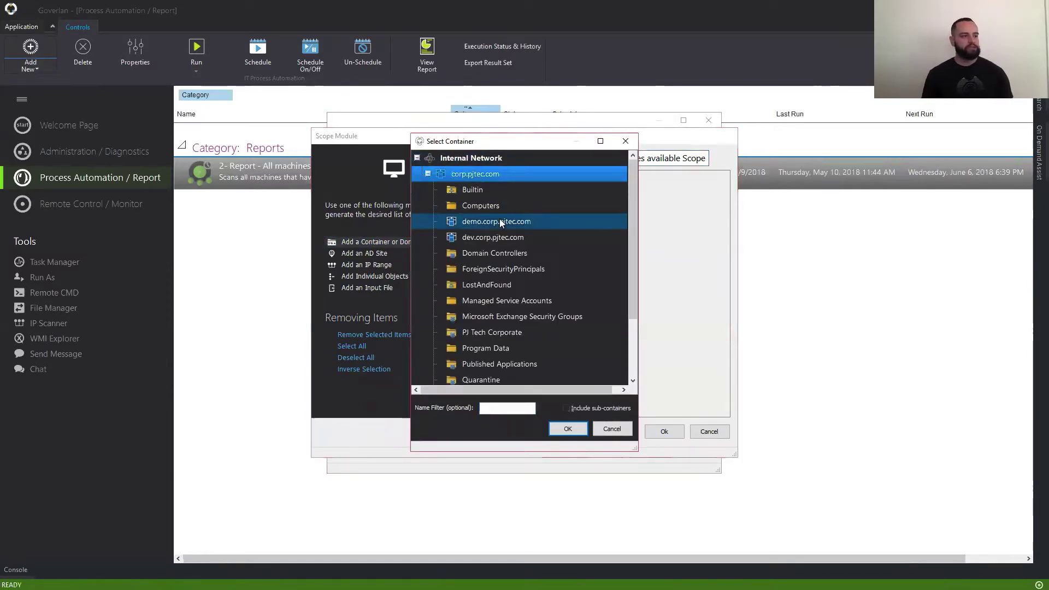
pyautogui.doubleClick(500, 221)
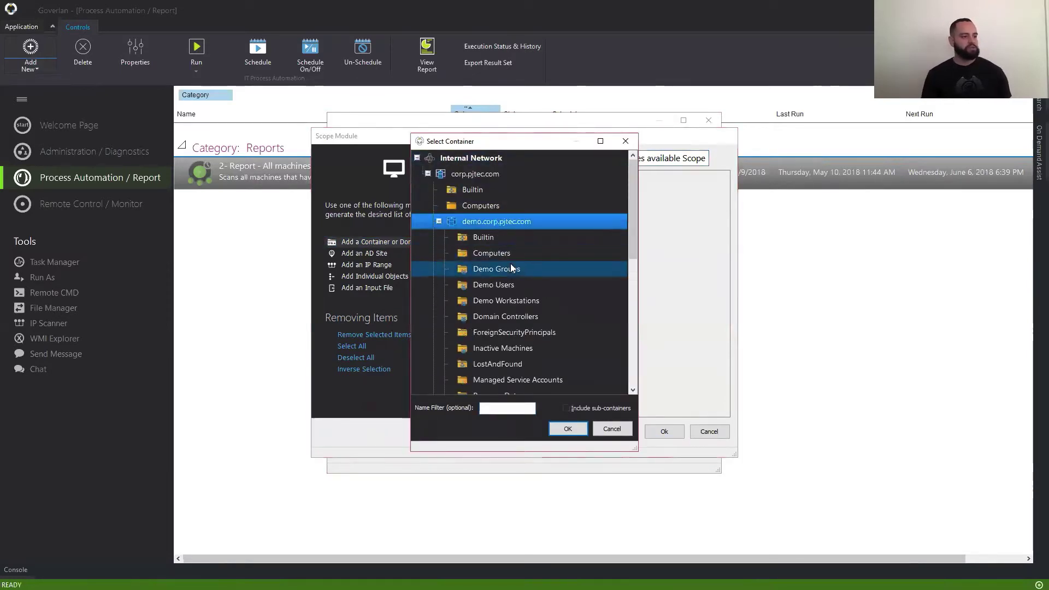
pyautogui.click(514, 302)
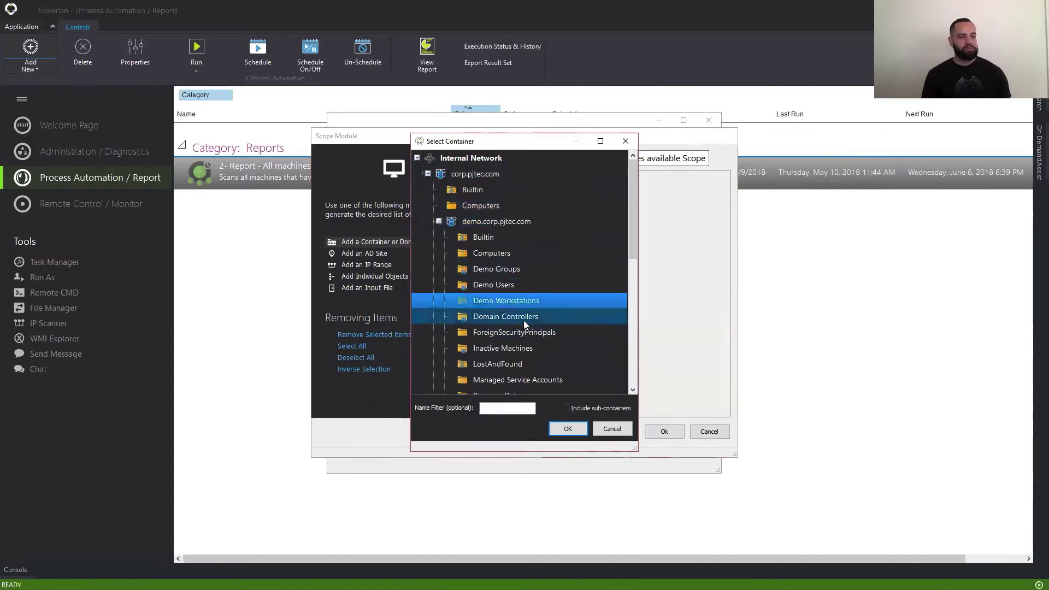
pyautogui.click(525, 321)
pyautogui.click(527, 305)
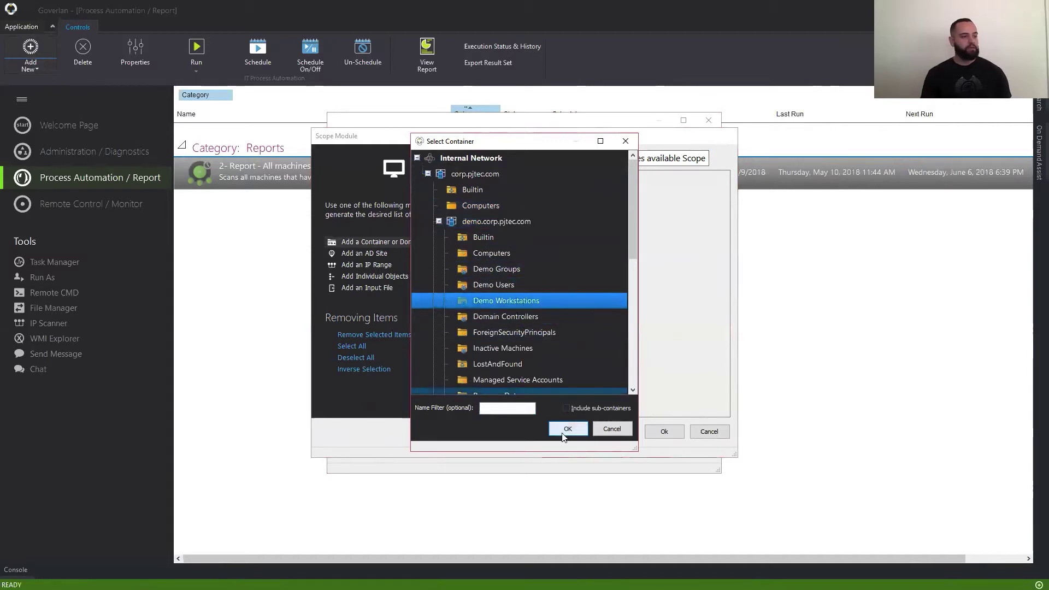
pyautogui.click(567, 408)
pyautogui.click(569, 429)
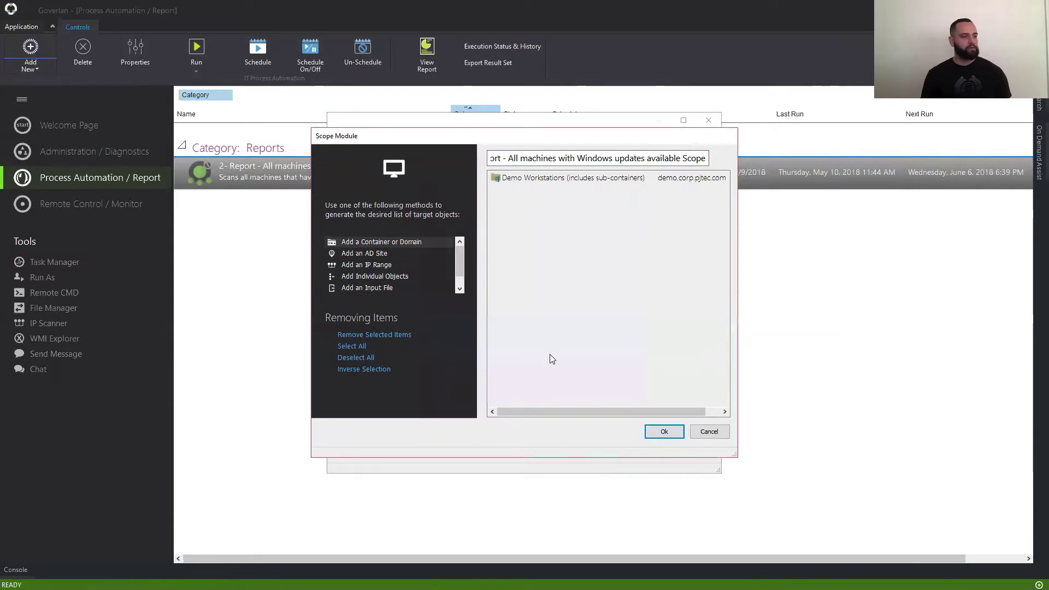
# Step: Add Domain Controllers with sub-containers to the scope and accept the scope list
pyautogui.click(375, 241)
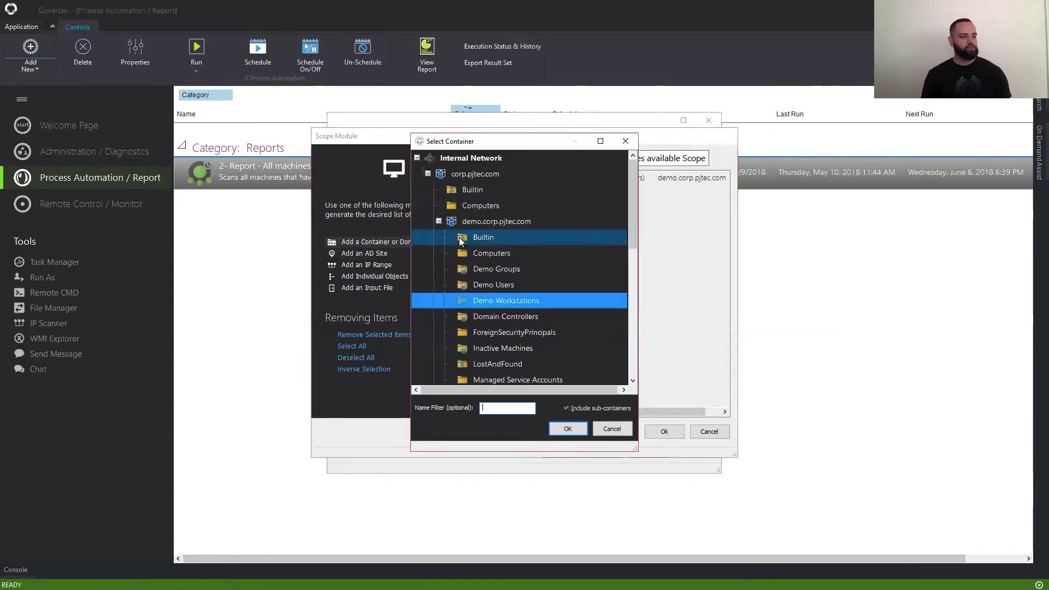
pyautogui.click(530, 316)
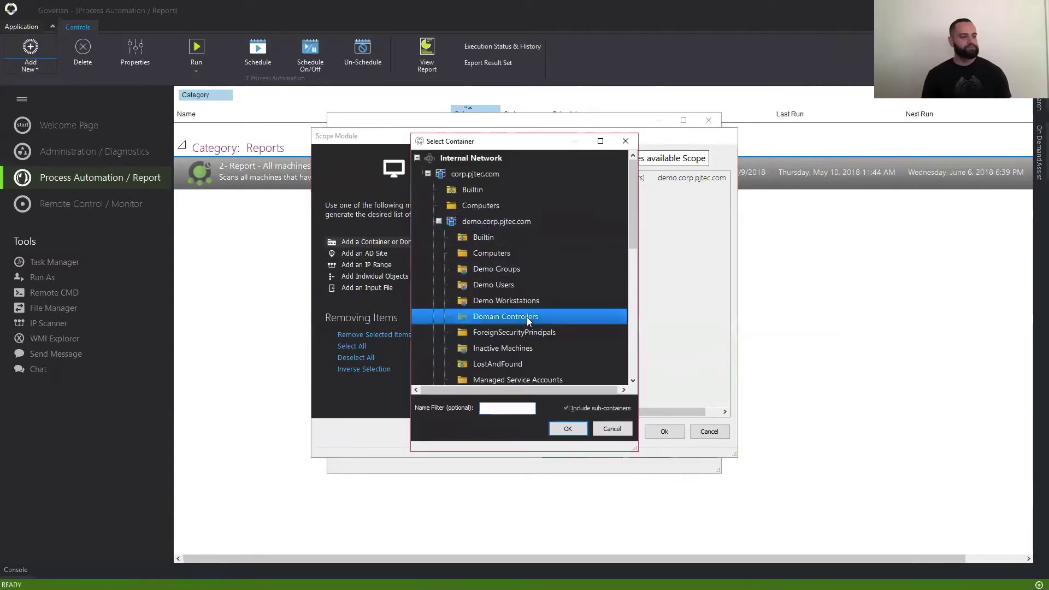
pyautogui.click(569, 429)
pyautogui.click(604, 193)
pyautogui.click(601, 182)
pyautogui.click(576, 195)
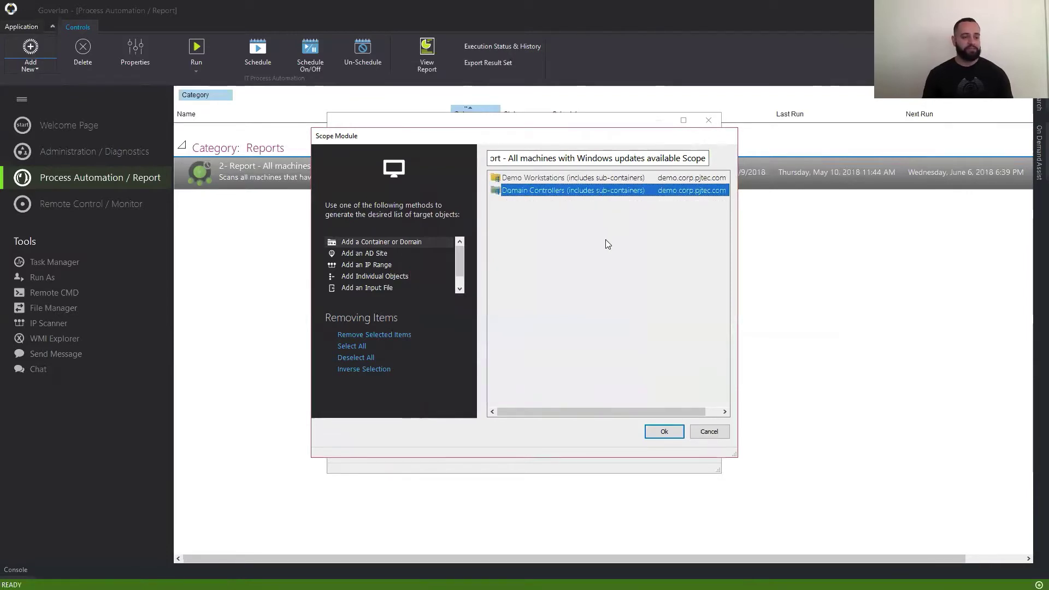
pyautogui.click(663, 432)
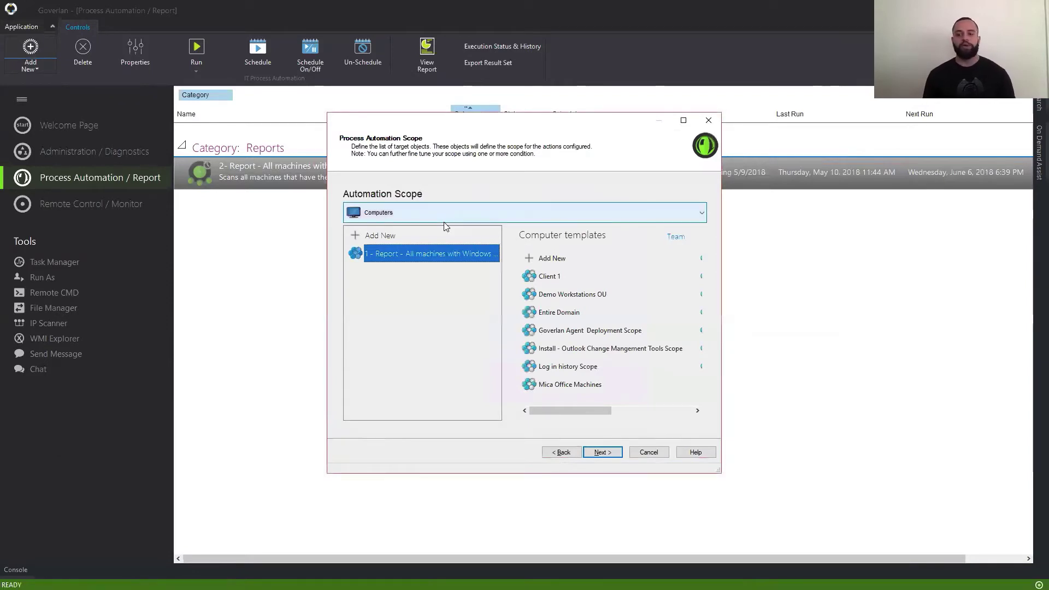
# Step: Advance to the actions page and open a new blank action set
pyautogui.click(602, 452)
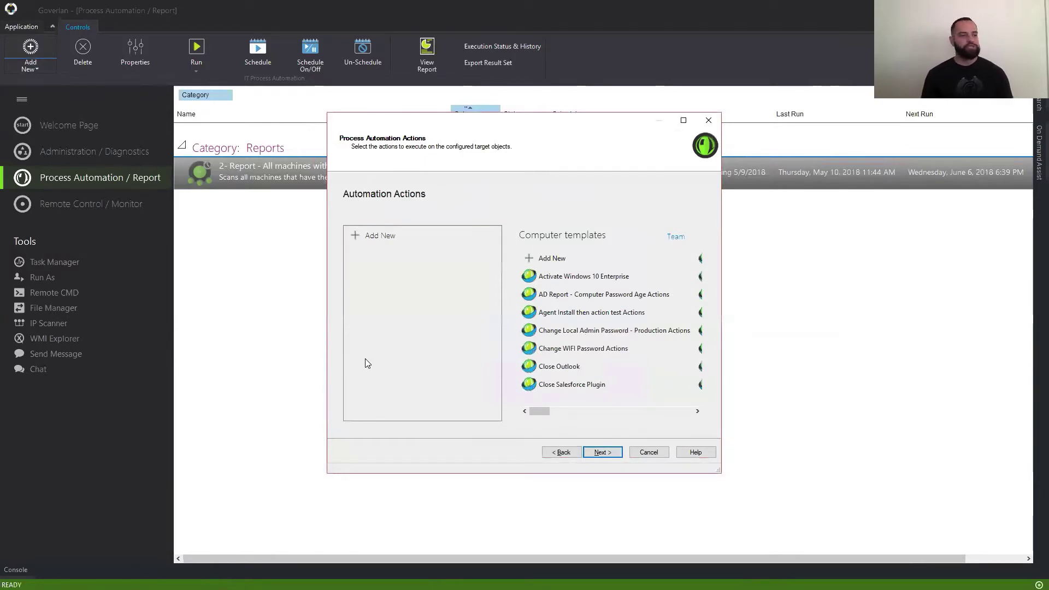
pyautogui.click(380, 238)
pyautogui.doubleClick(379, 236)
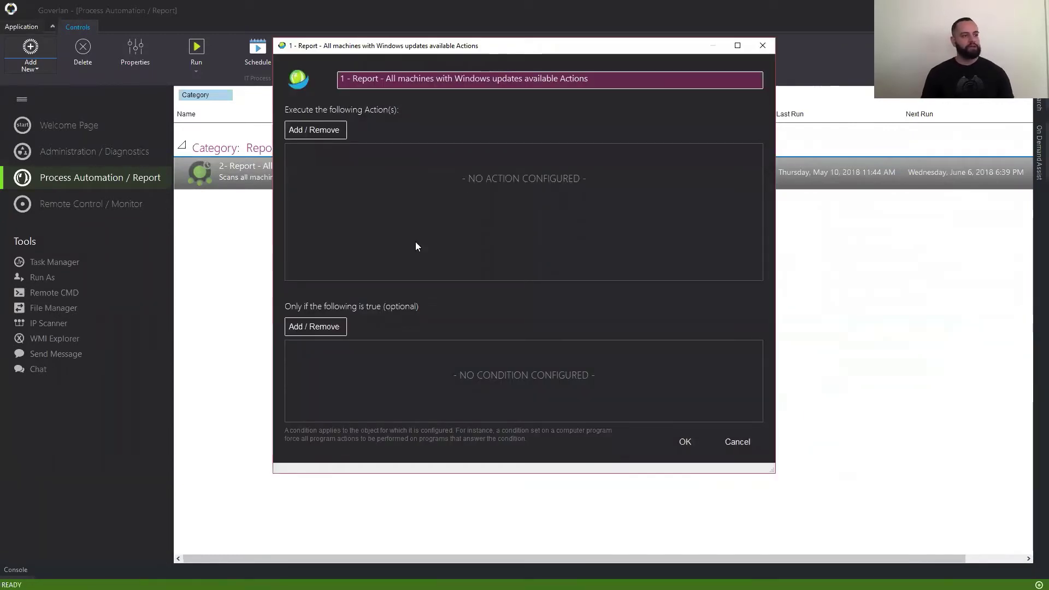
pyautogui.click(312, 131)
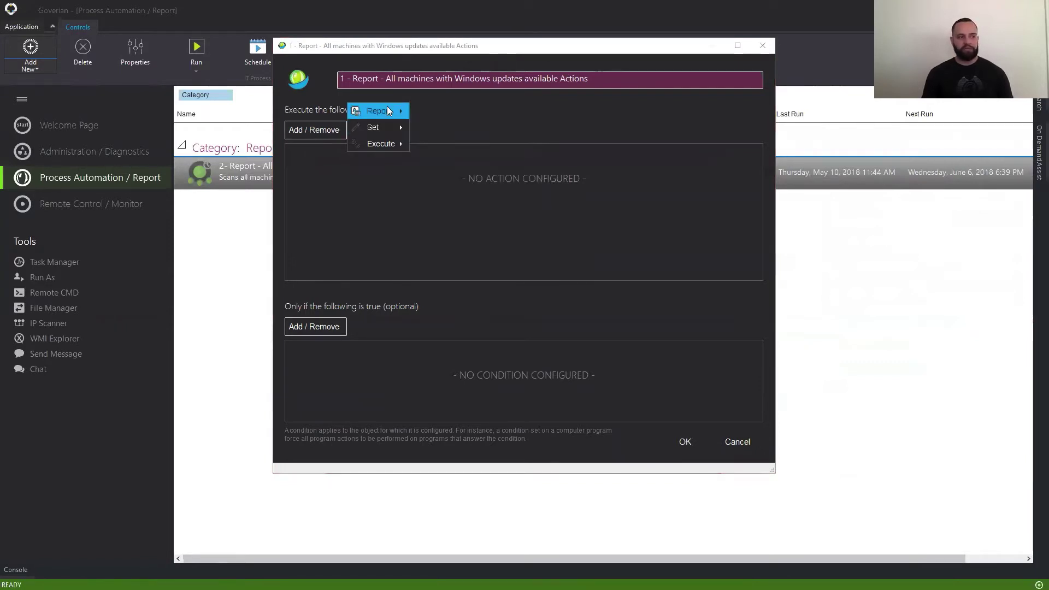
# Step: Add the Report action Windows Updates Status and Settings: WUS Number of Available Updates
pyautogui.moveTo(395, 111)
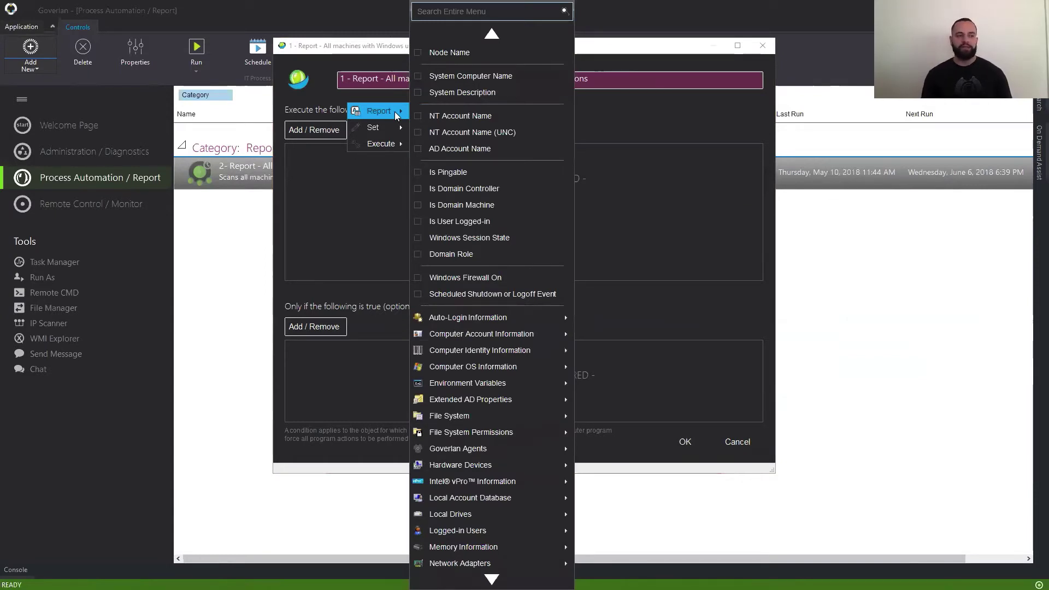
pyautogui.click(478, 15)
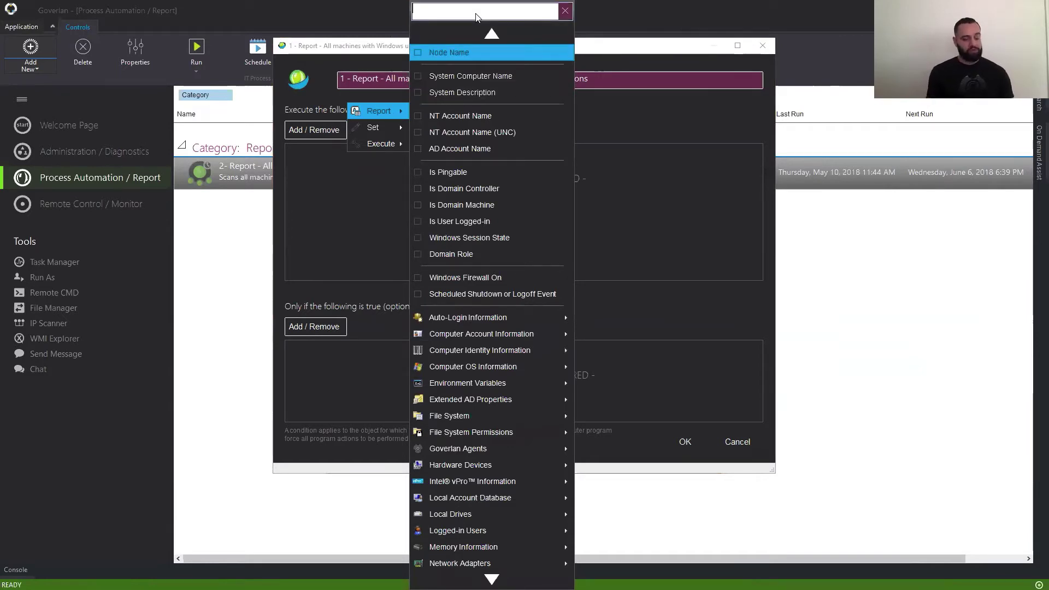
pyautogui.write('wi')
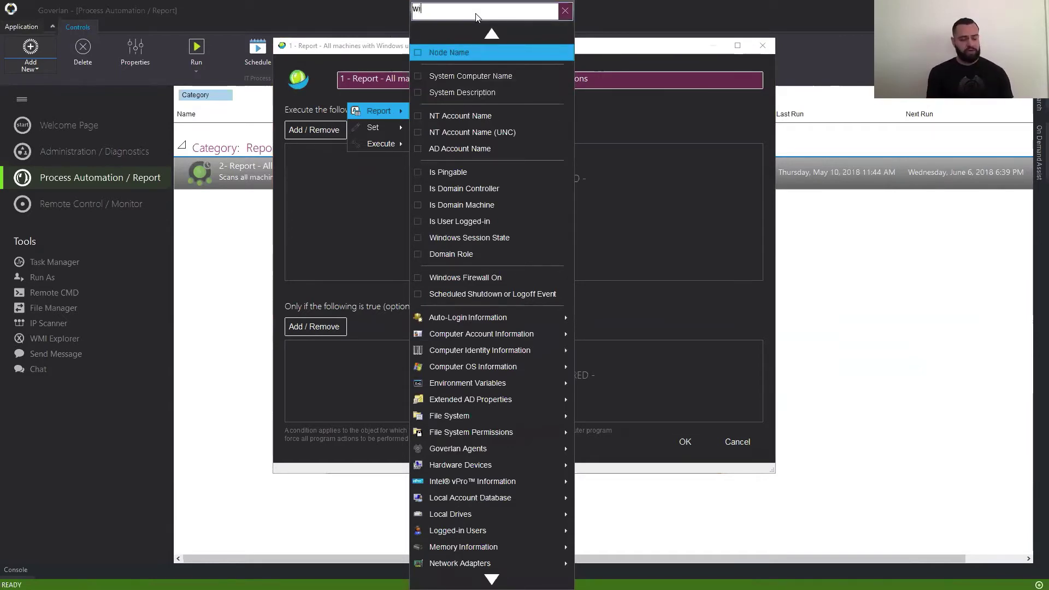
pyautogui.write('ndow')
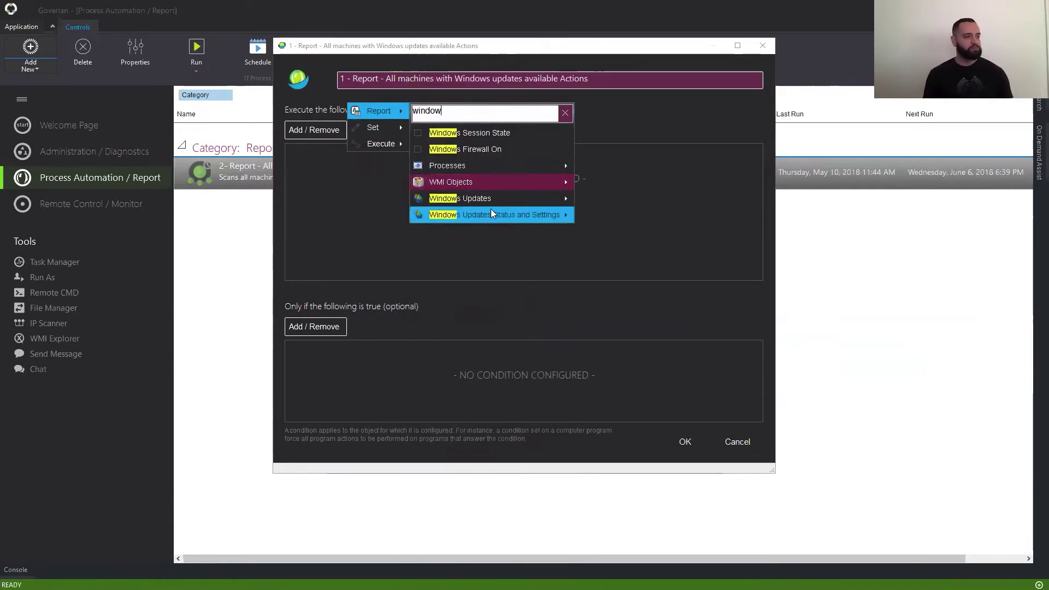
pyautogui.moveTo(498, 217)
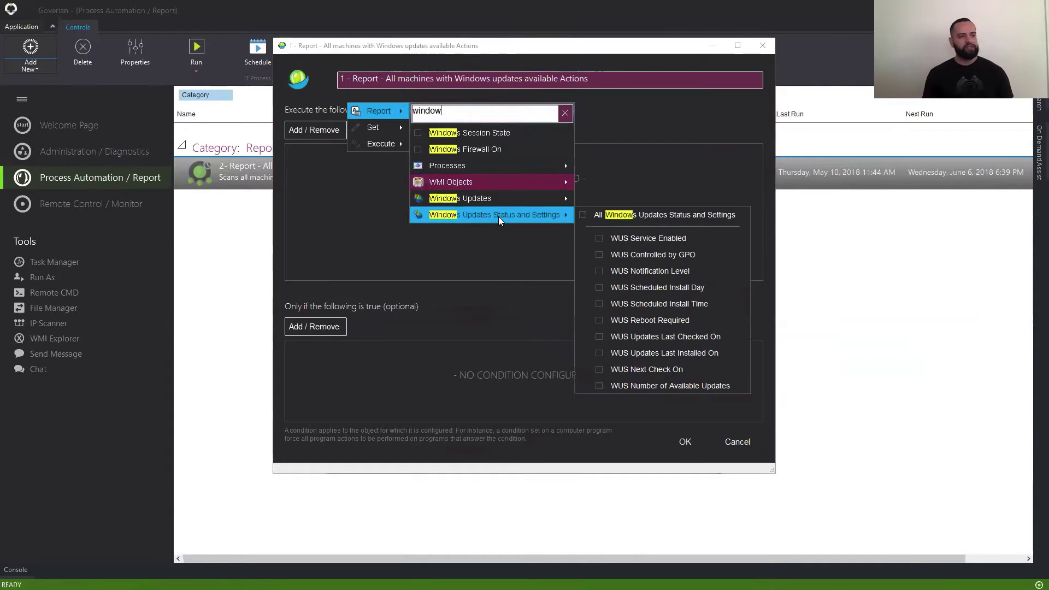
pyautogui.click(618, 387)
pyautogui.click(473, 305)
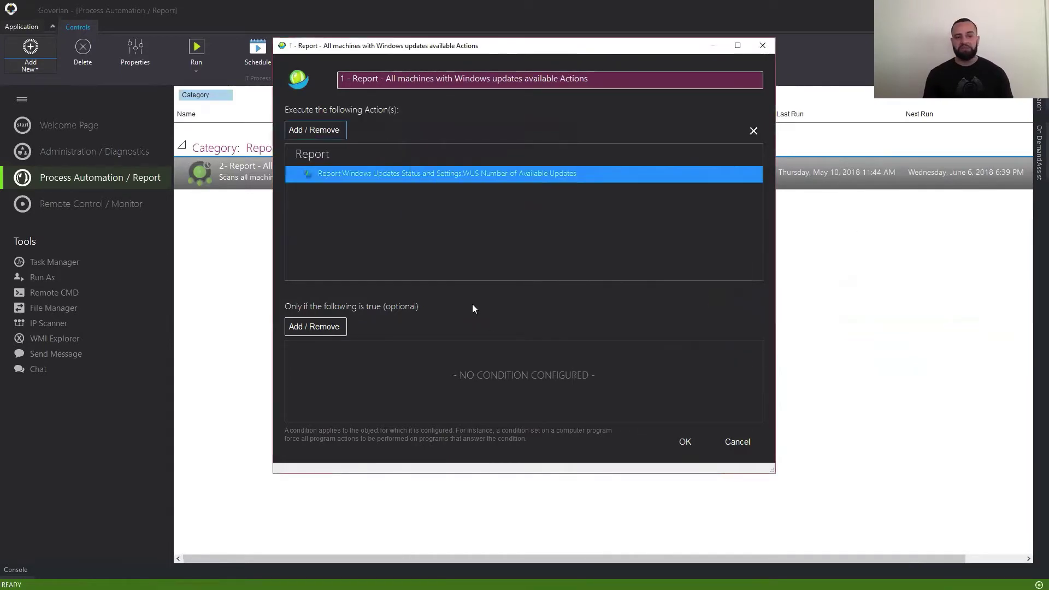
pyautogui.click(335, 330)
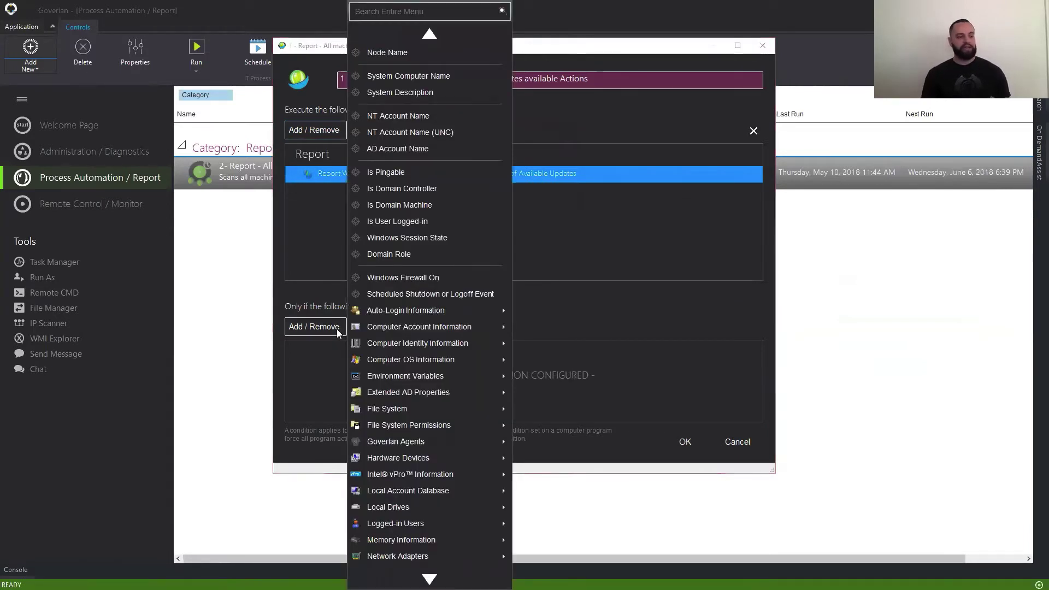
# Step: Add the condition WUS Number of Available Updates > 0 and save the action set
pyautogui.moveTo(429, 579)
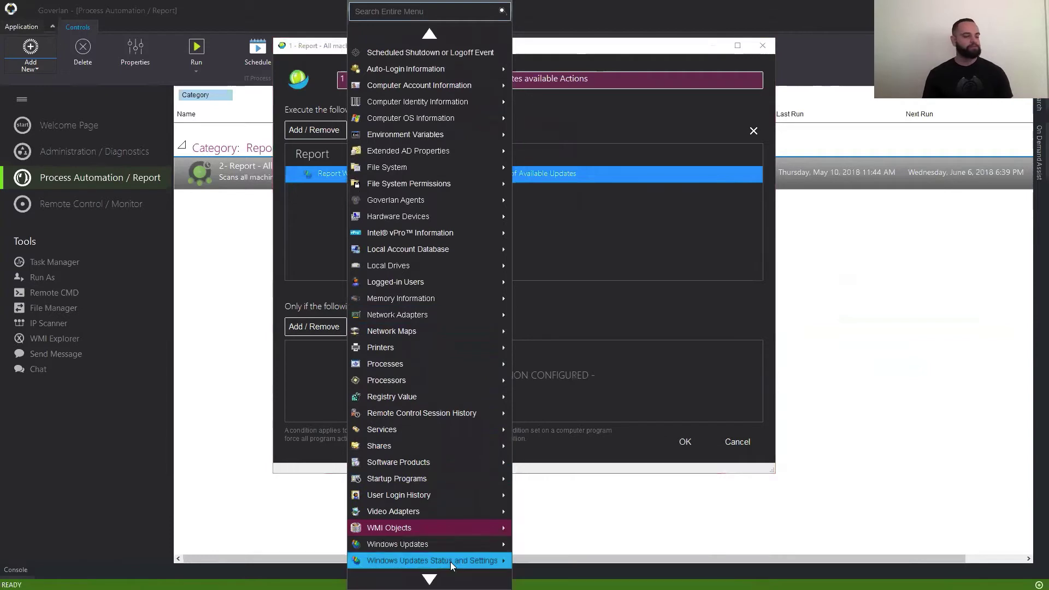
pyautogui.moveTo(451, 563)
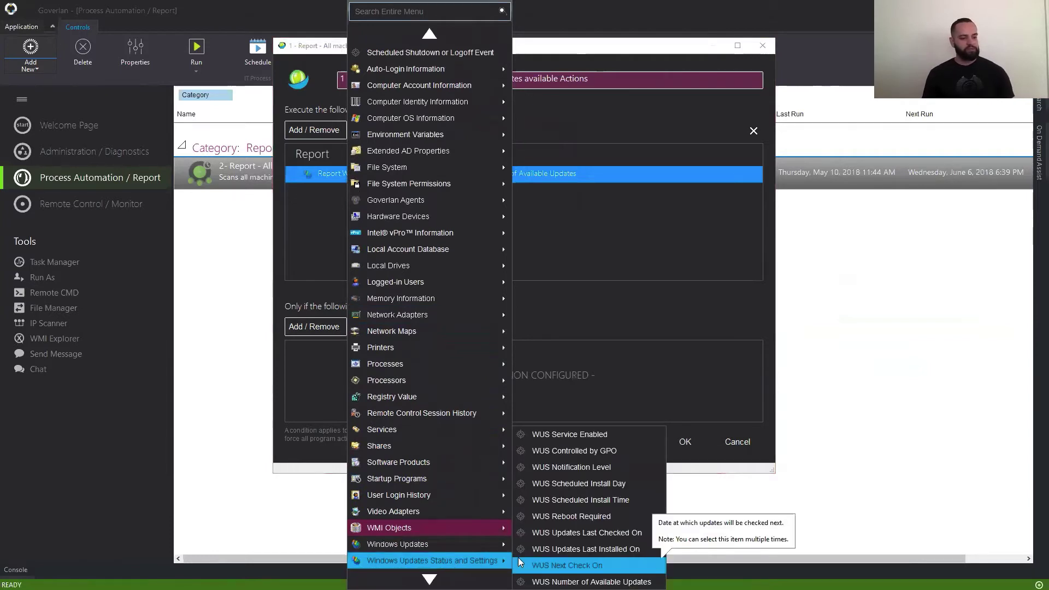
pyautogui.click(547, 582)
pyautogui.click(635, 346)
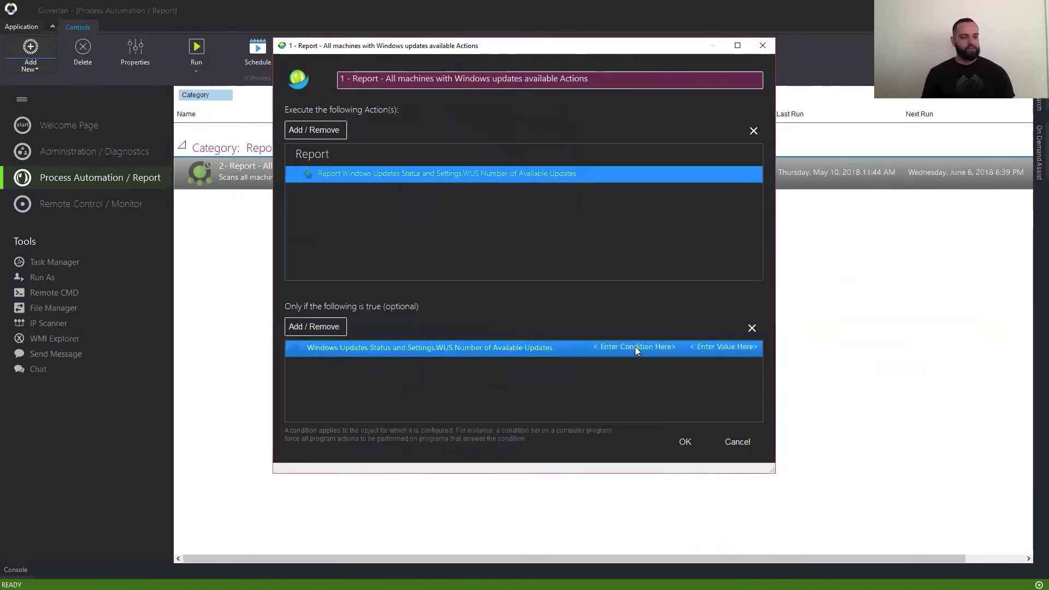
pyautogui.click(624, 435)
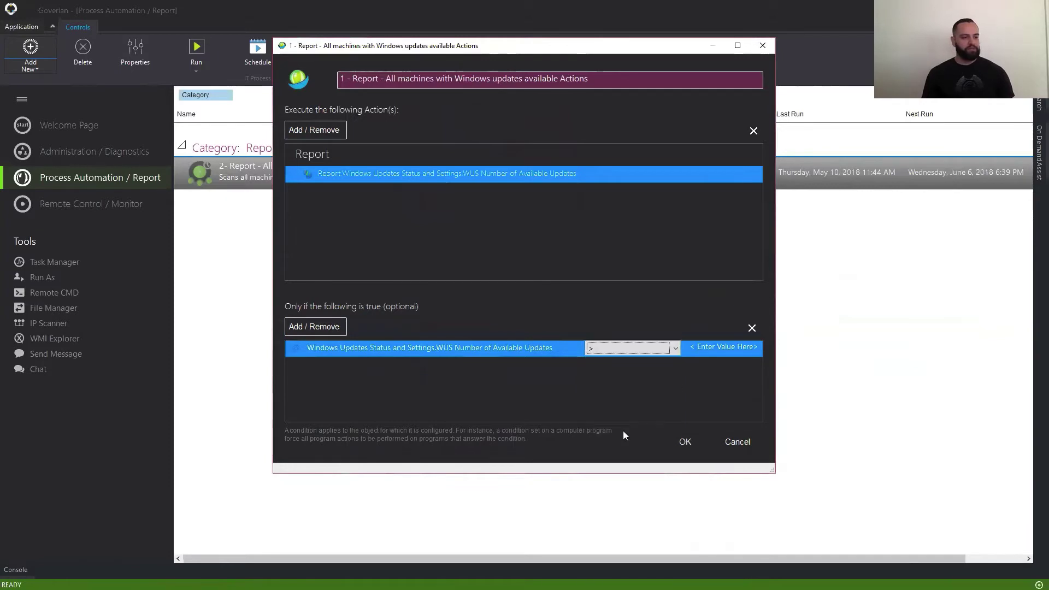
pyautogui.click(736, 349)
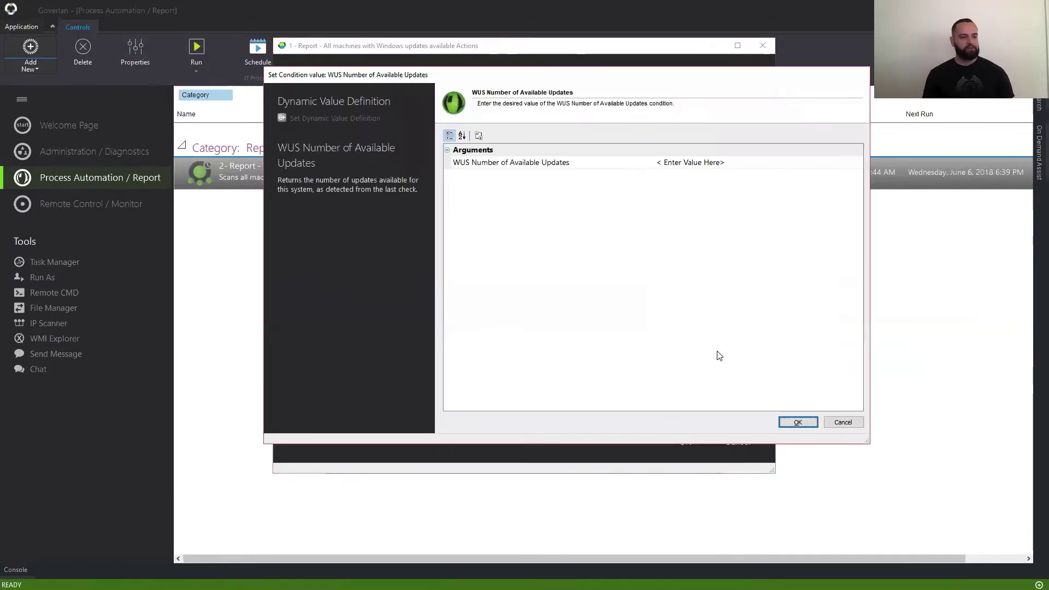
pyautogui.click(763, 164)
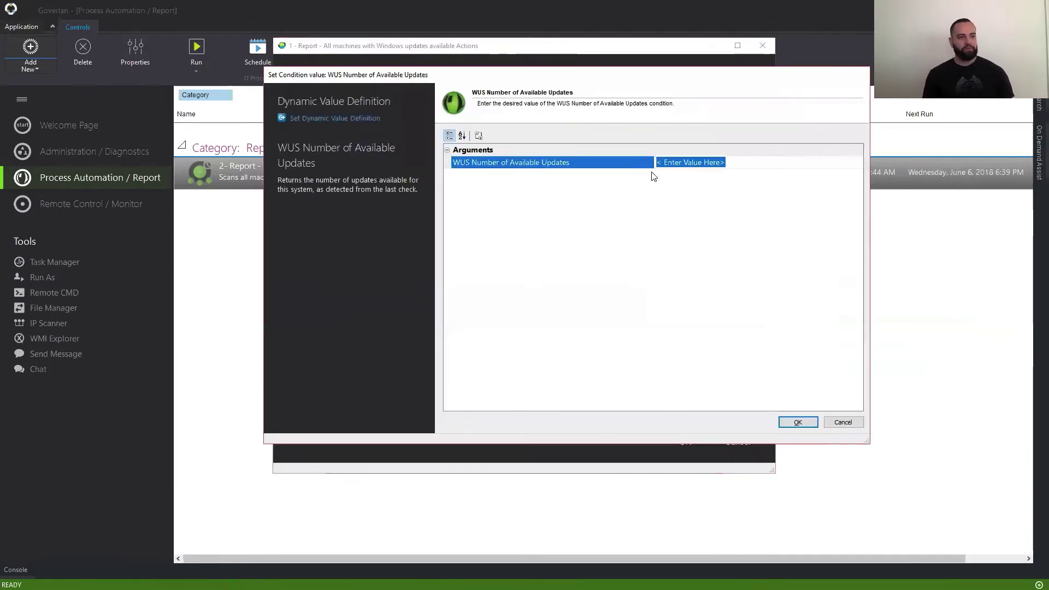
pyautogui.write('0')
pyautogui.click(810, 425)
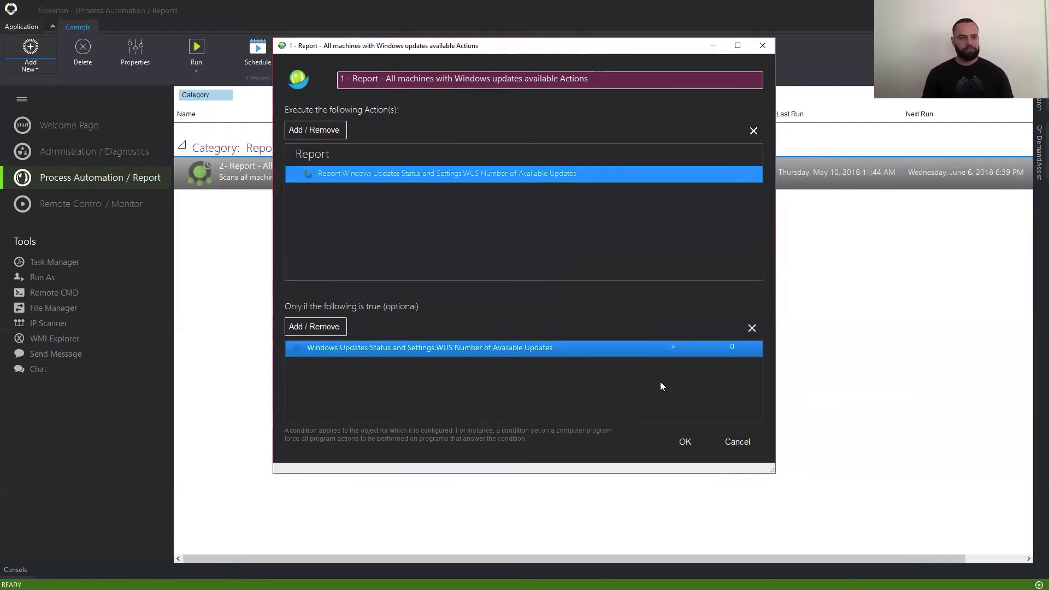
pyautogui.click(685, 440)
pyautogui.click(603, 452)
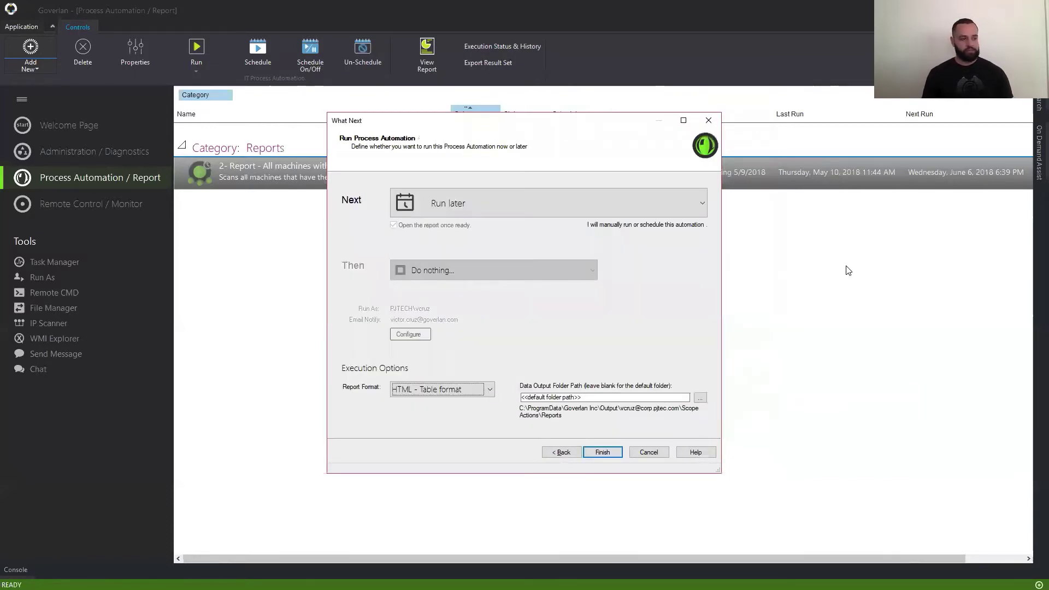
# Step: Set the automation to Run now with HTML - Table report format and finish
pyautogui.click(475, 212)
pyautogui.click(452, 228)
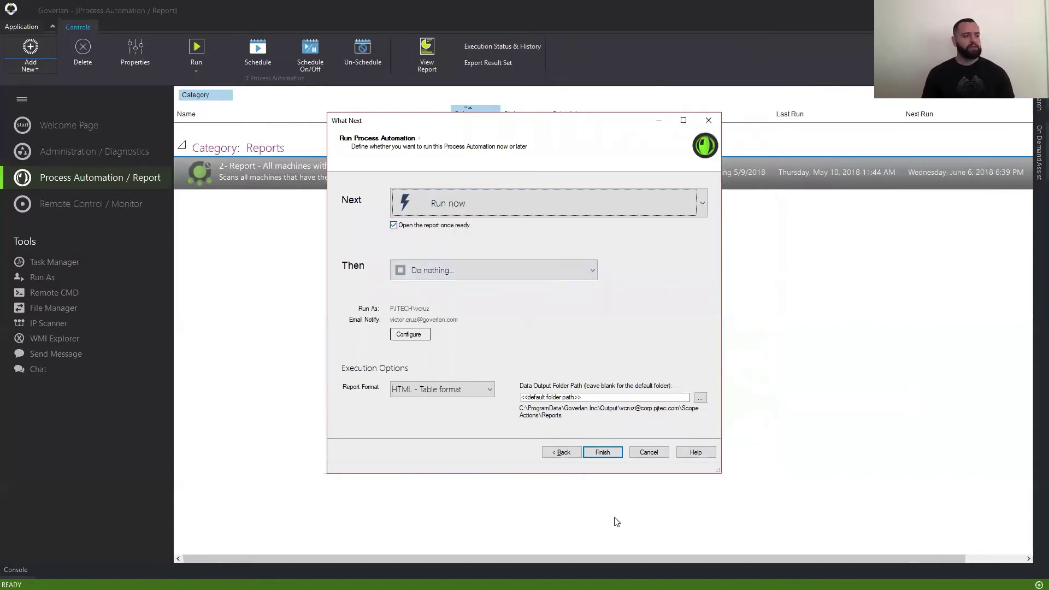
pyautogui.click(420, 390)
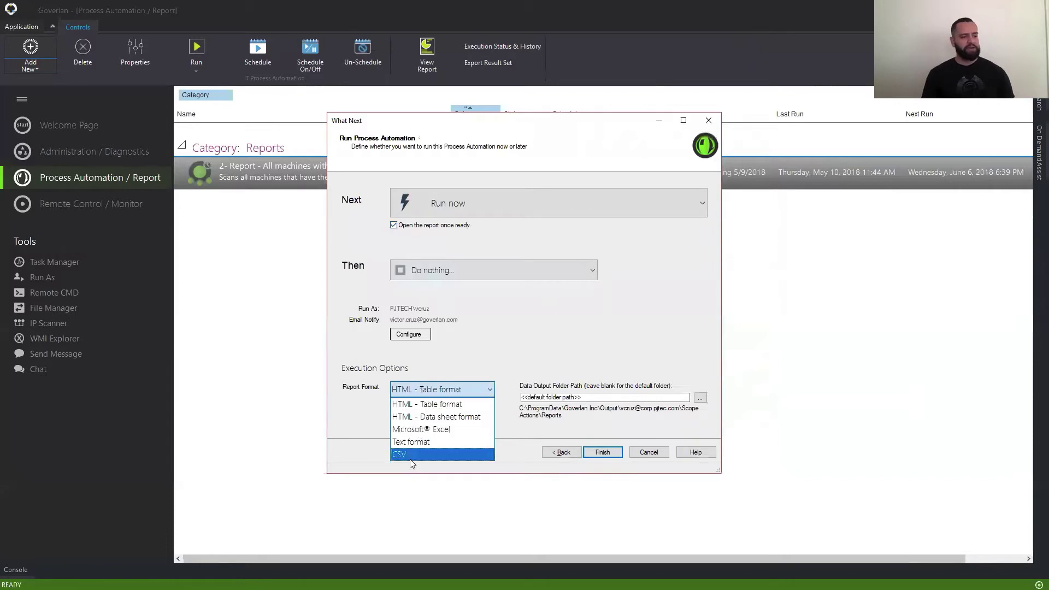
pyautogui.click(433, 405)
pyautogui.click(602, 452)
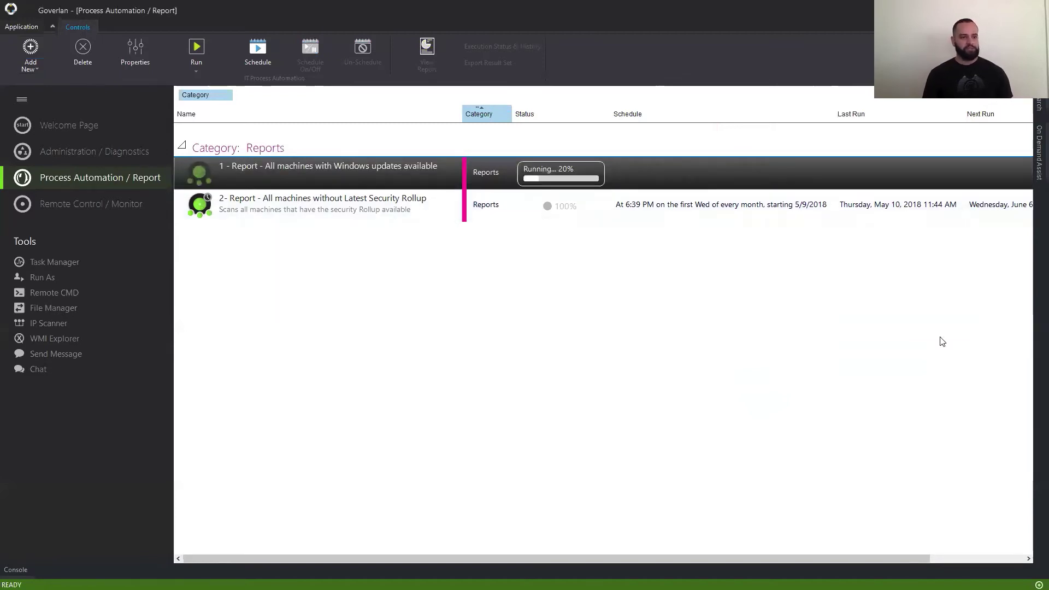
# Step: Open report 1's execution progress and let it run to completion
pyautogui.moveTo(915, 557); pyautogui.dragTo(1010, 557)
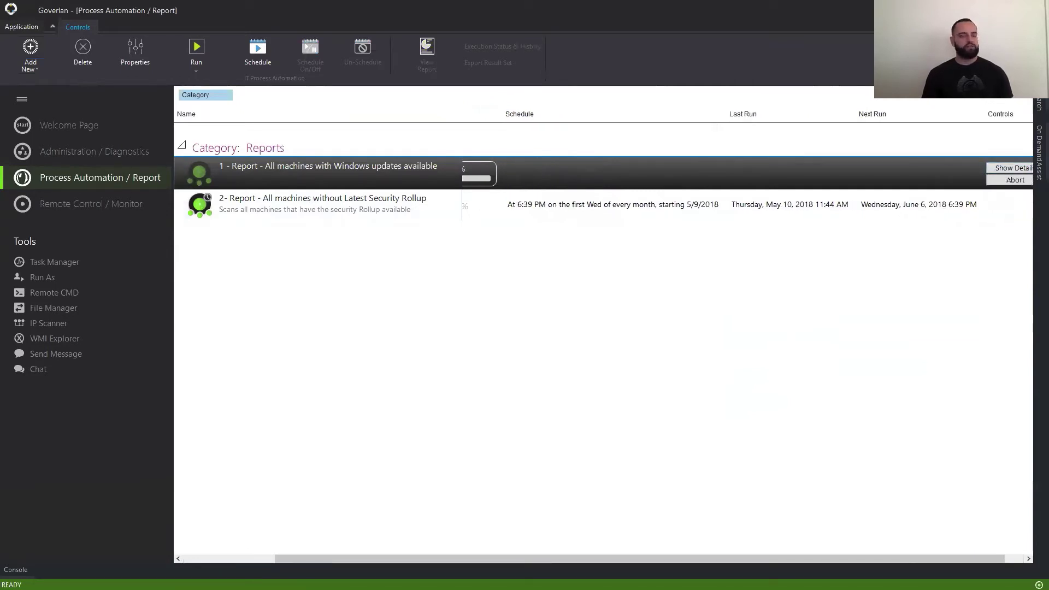
pyautogui.doubleClick(480, 182)
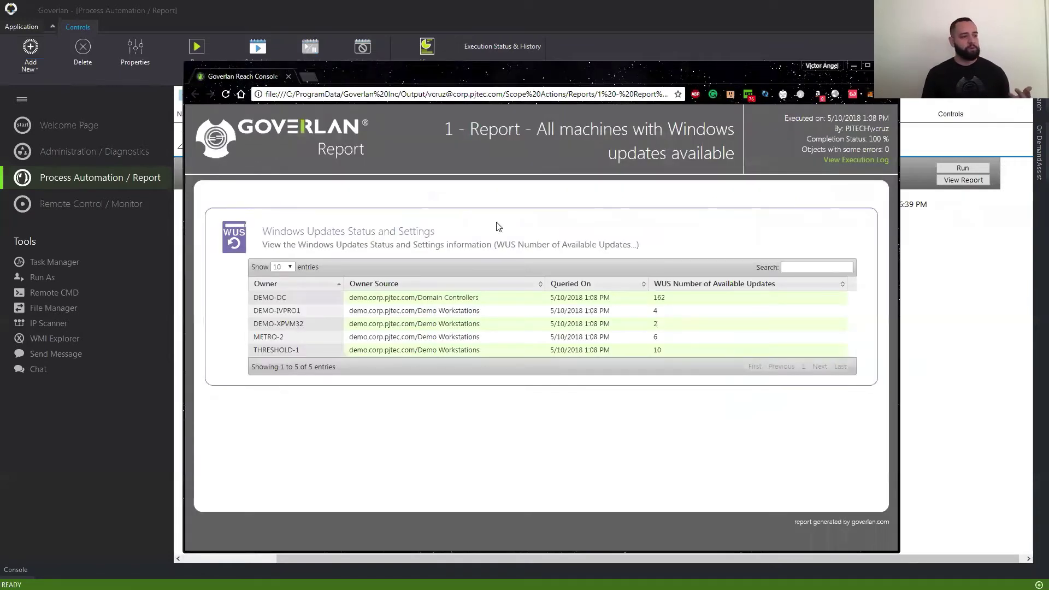
pyautogui.moveTo(299, 299); pyautogui.dragTo(253, 299)
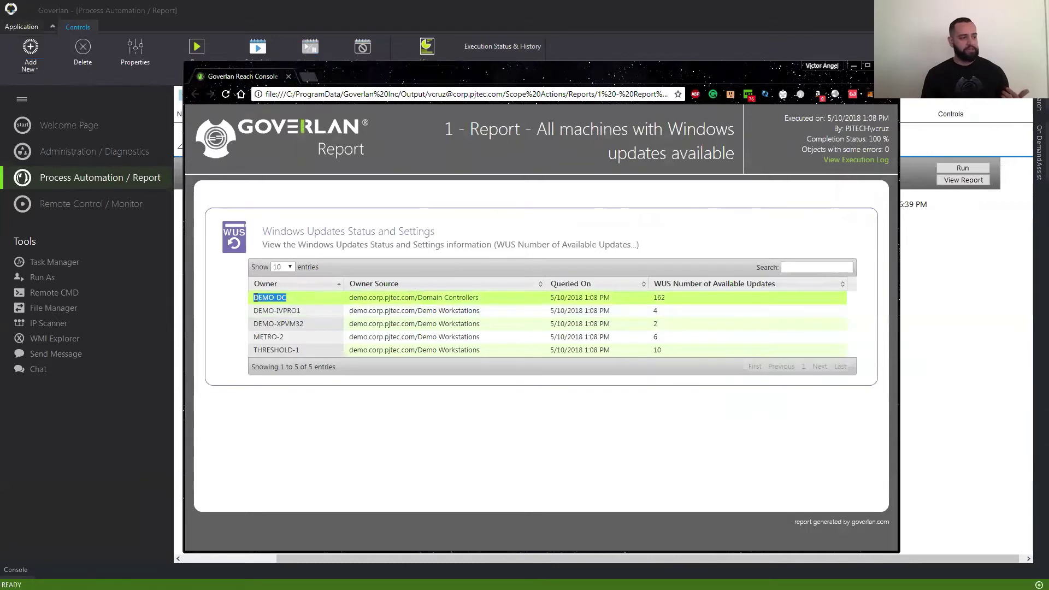
pyautogui.moveTo(499, 304); pyautogui.dragTo(401, 299)
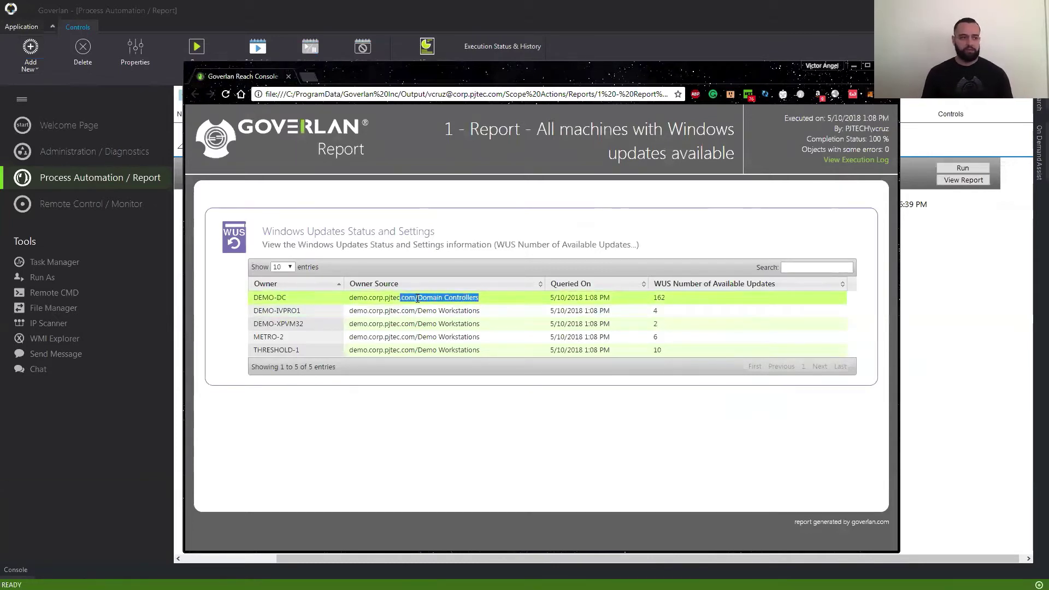
pyautogui.click(673, 303)
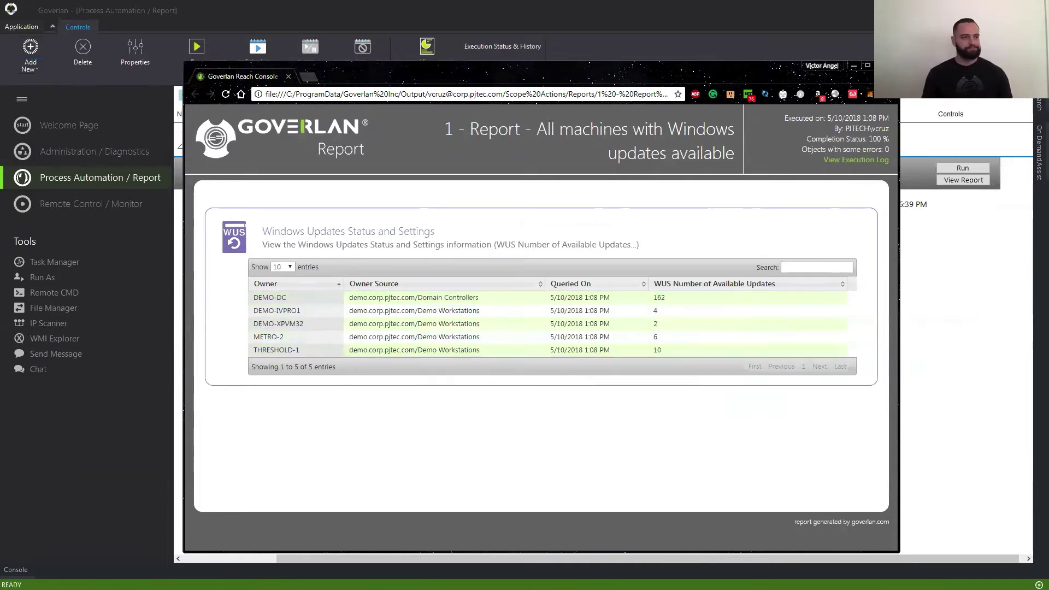
pyautogui.hotkey('ctrl', 'w')
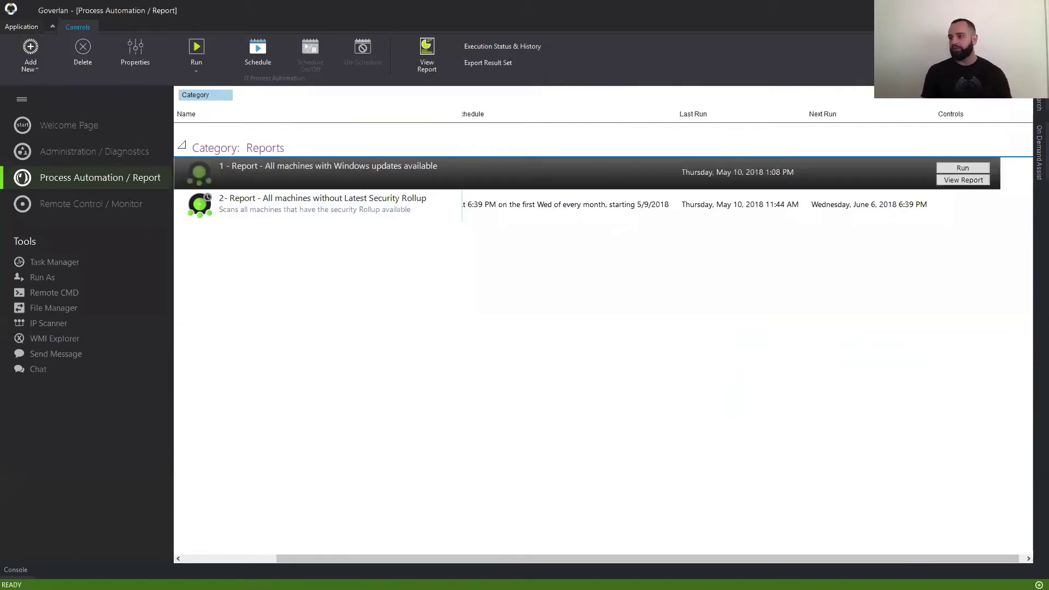
# Step: Select the '2- Report - All machines without Latest Security Rollup' row
pyautogui.click(589, 206)
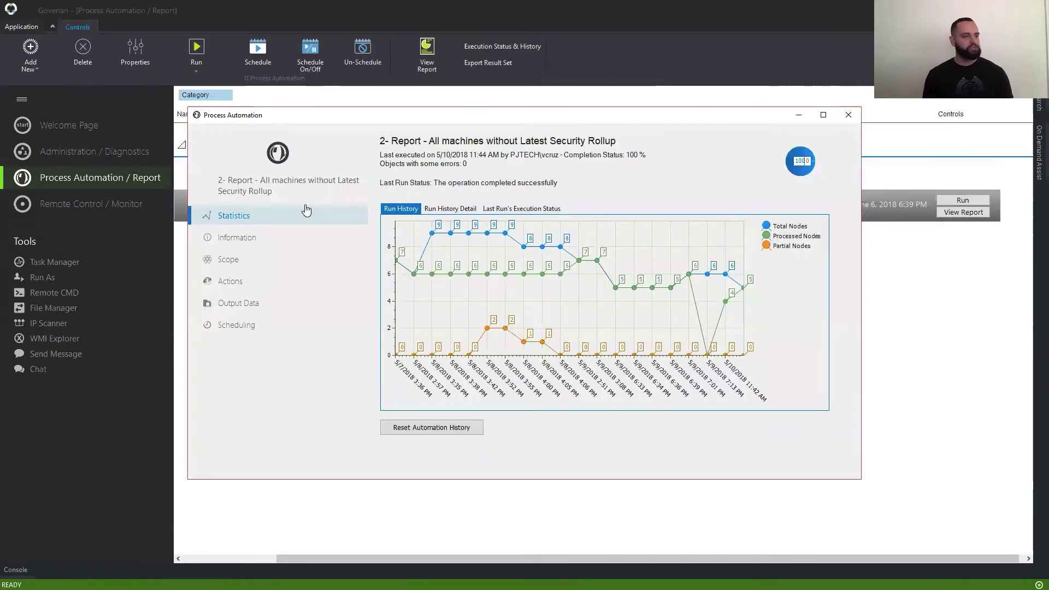
# Step: Check the automation's scope and actions, then open the Windows Update Contains Rollup or Cumulative rule
pyautogui.click(233, 260)
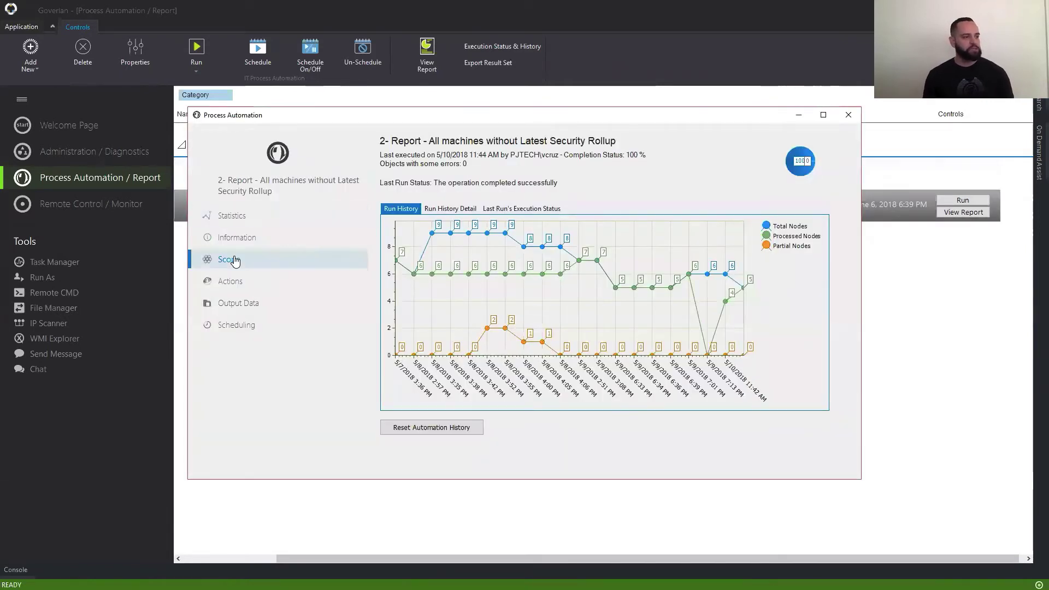
pyautogui.click(259, 285)
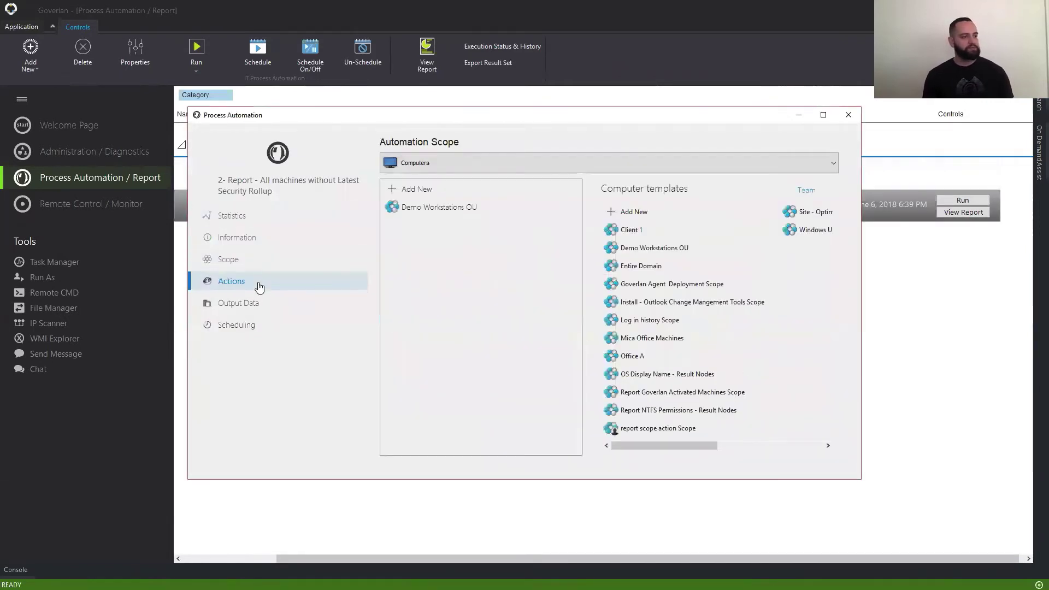
pyautogui.click(533, 215)
pyautogui.doubleClick(532, 212)
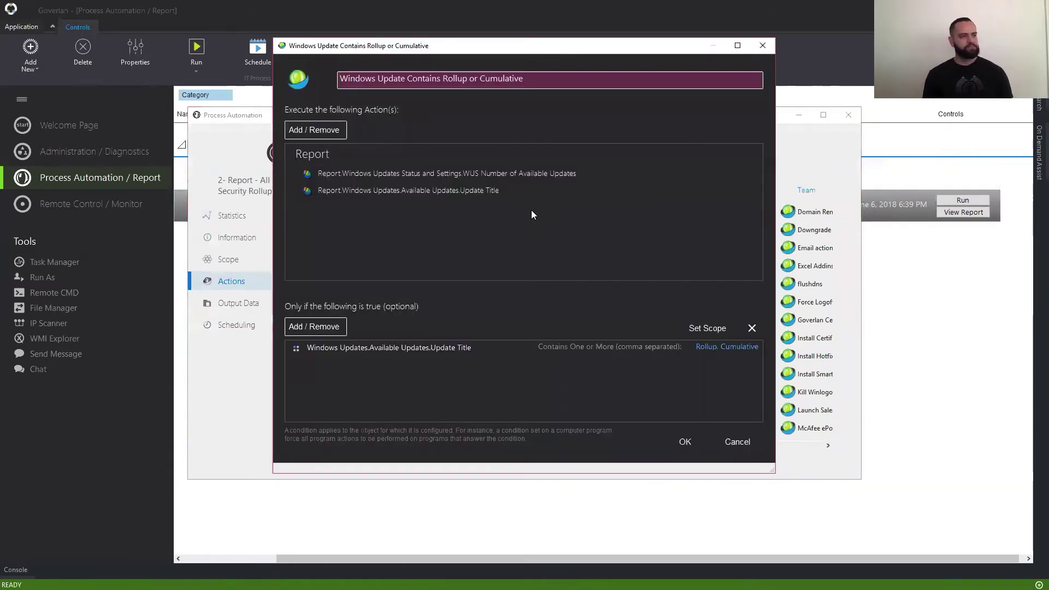
# Step: Inspect the WUS and Update Title actions, keep the Contains One or More condition, and close the rule
pyautogui.click(525, 174)
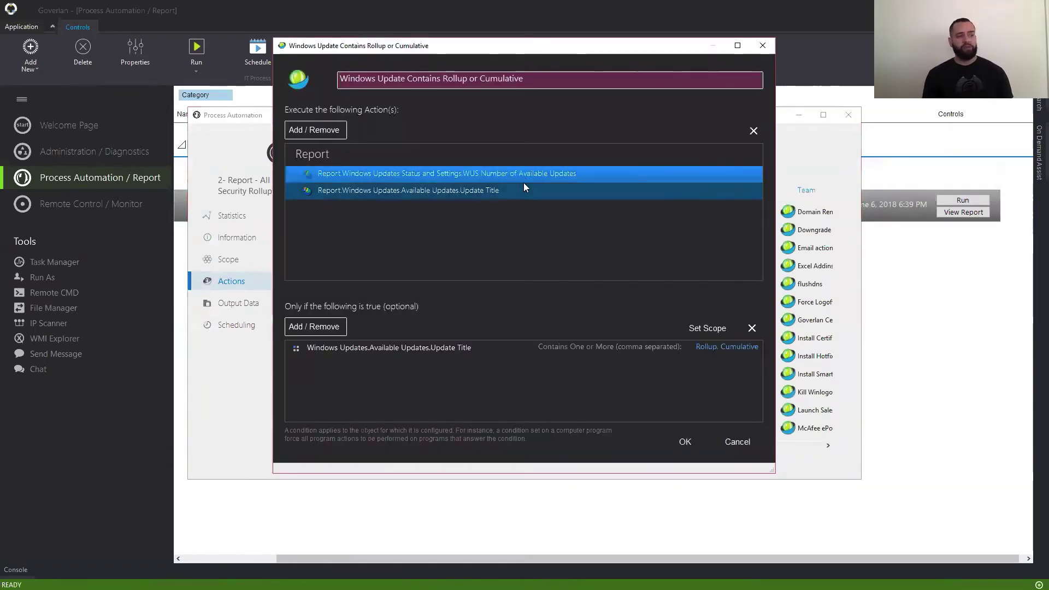
pyautogui.click(557, 188)
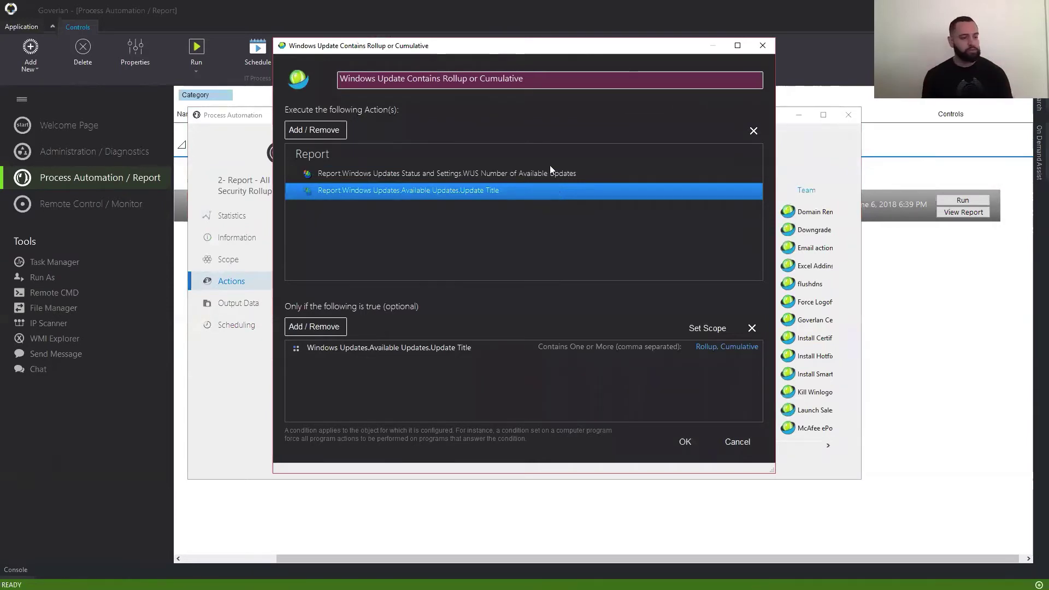
pyautogui.click(564, 346)
pyautogui.click(564, 349)
pyautogui.click(405, 351)
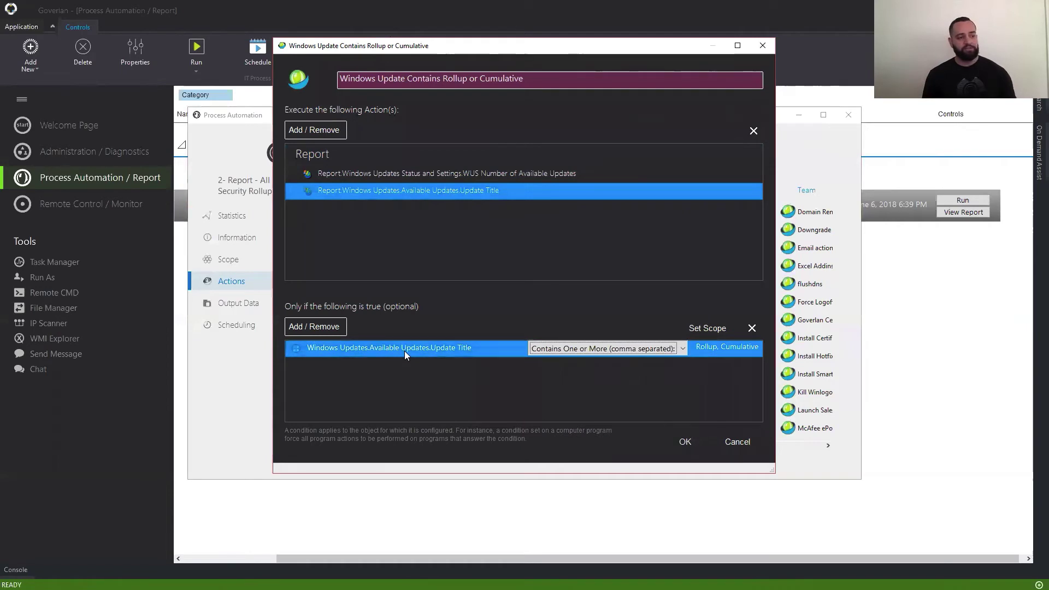
pyautogui.click(719, 350)
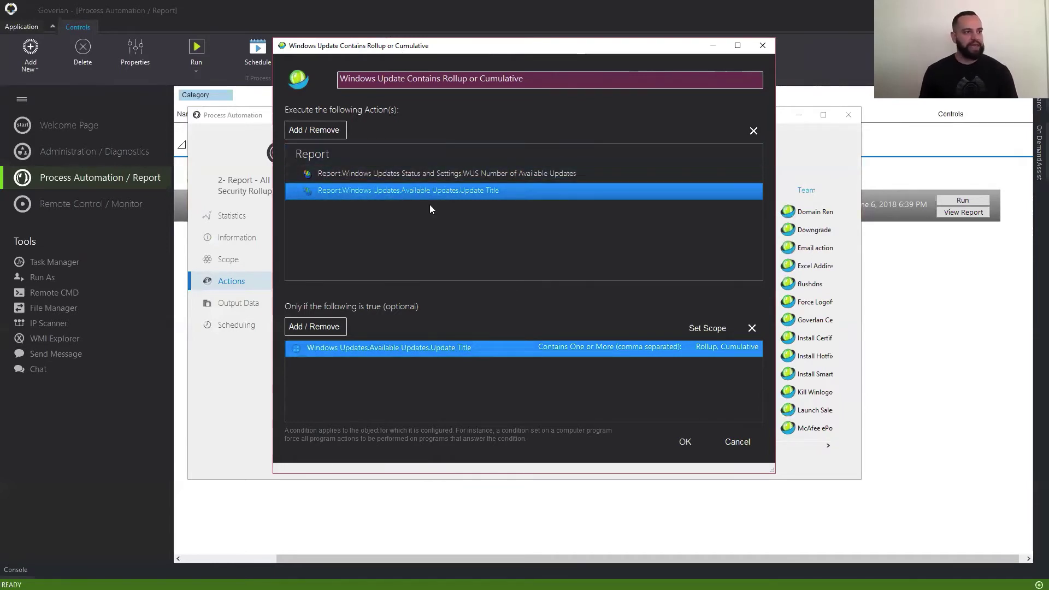
pyautogui.click(682, 442)
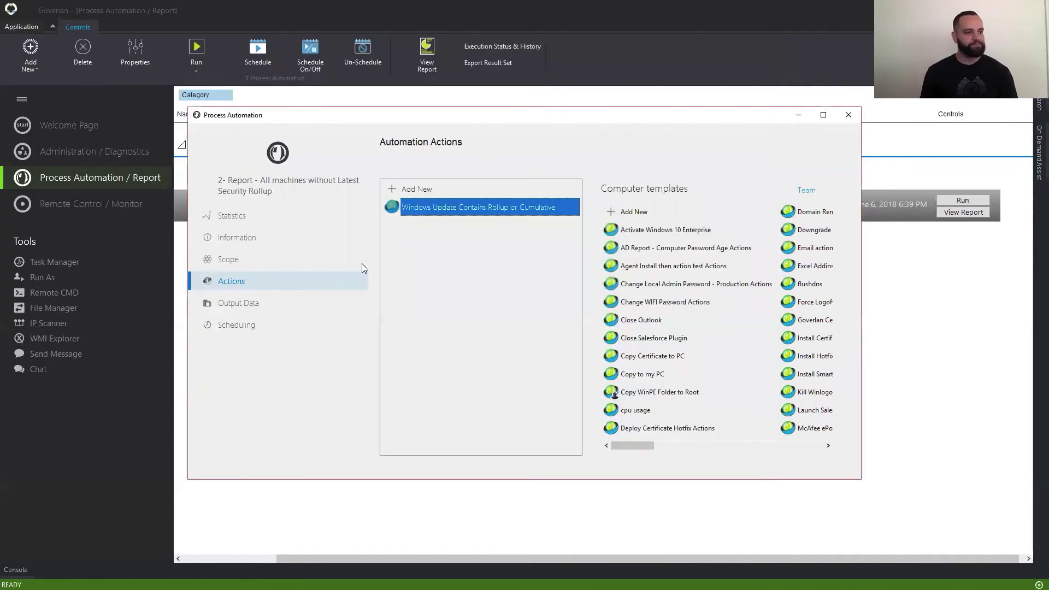
pyautogui.click(849, 114)
# Step: Save the settings and view 2- Report's latest results as a Microsoft Excel Document
pyautogui.click(490, 324)
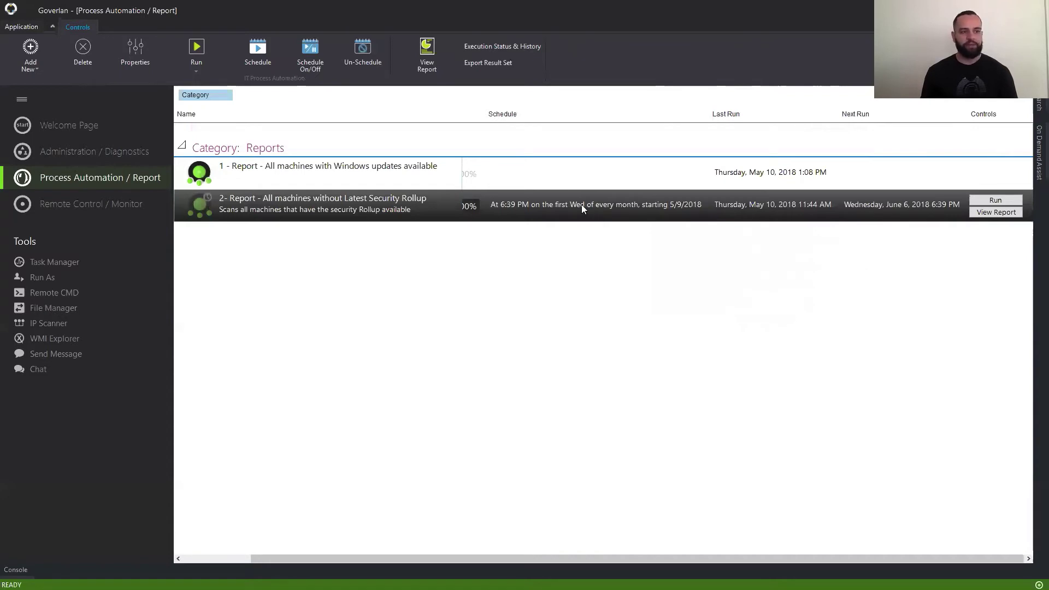
pyautogui.rightClick(562, 207)
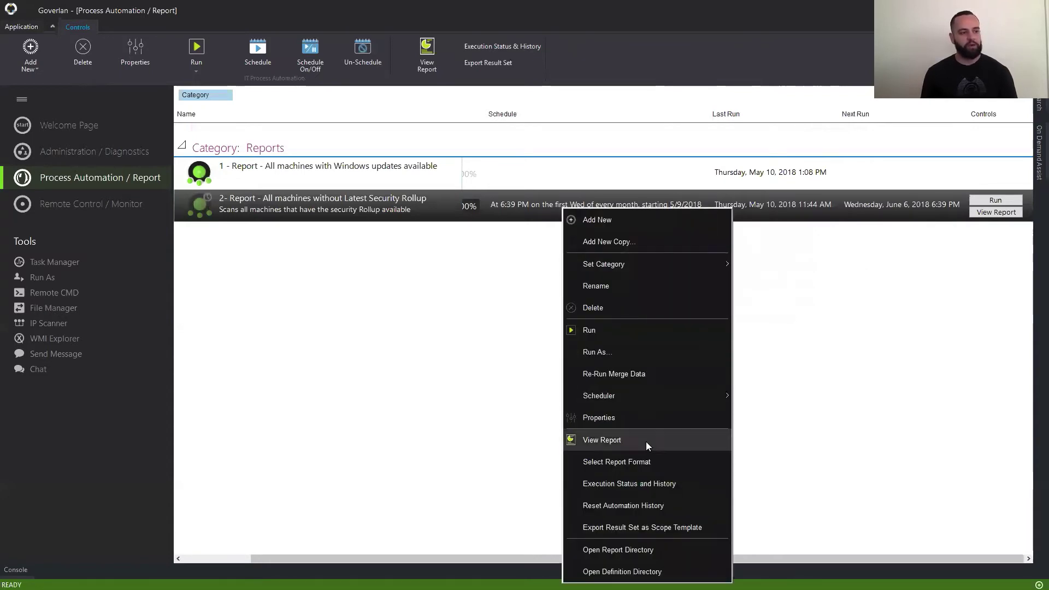
pyautogui.click(645, 459)
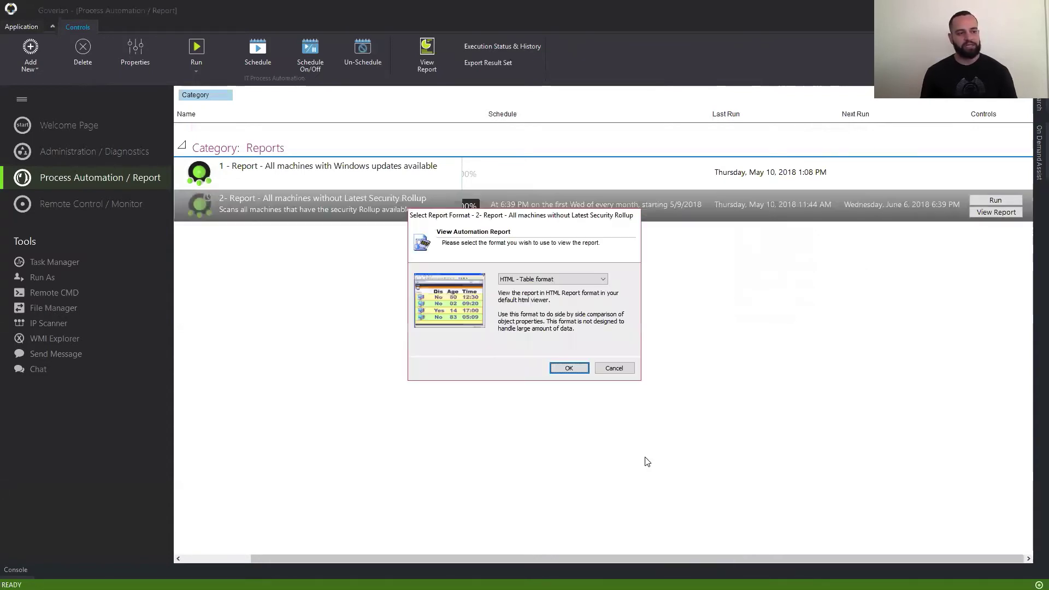
pyautogui.click(547, 281)
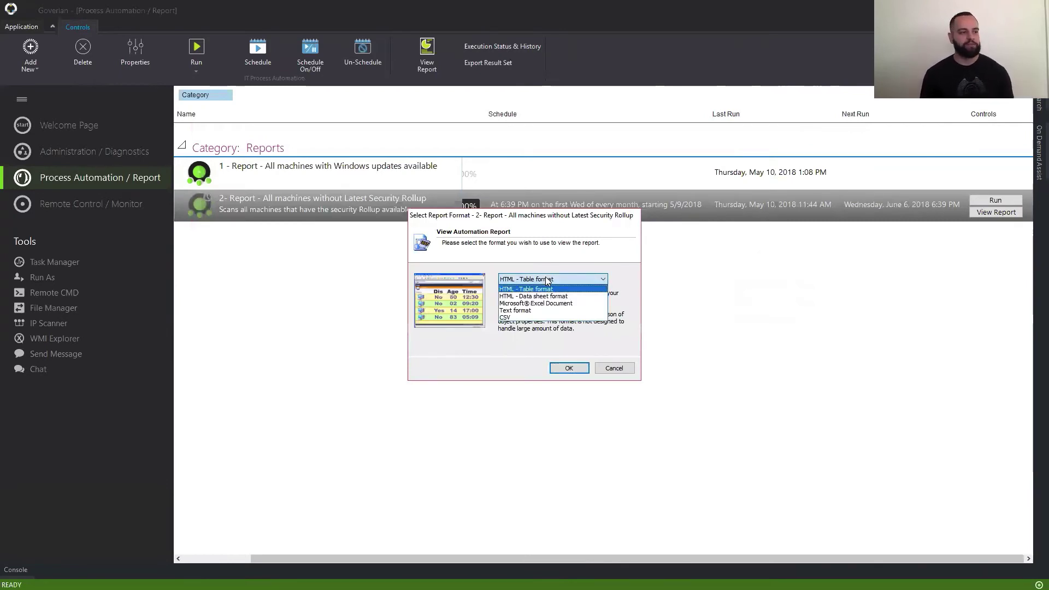
pyautogui.click(558, 304)
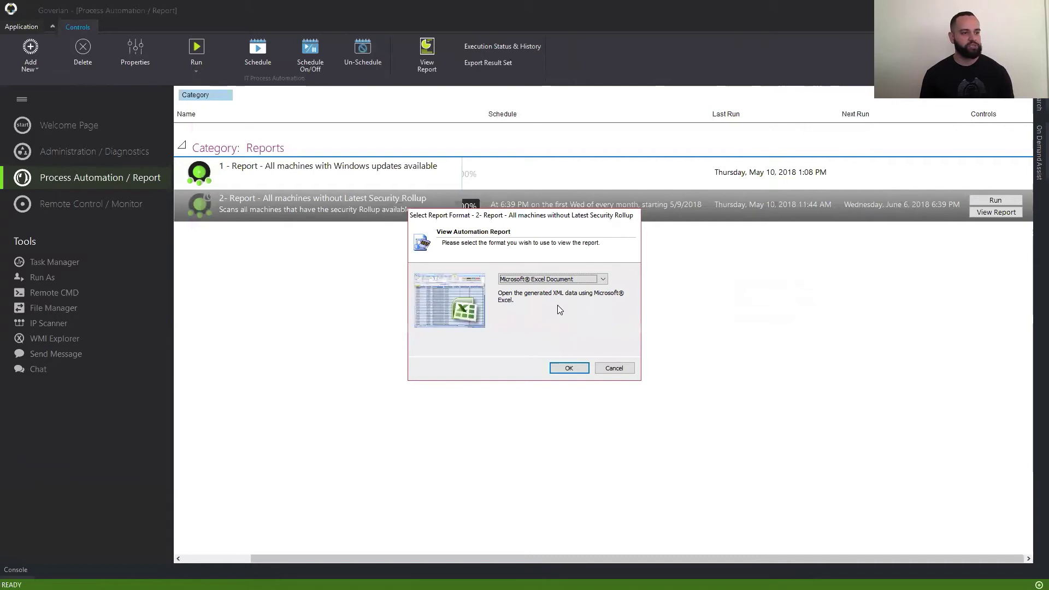
pyautogui.click(557, 370)
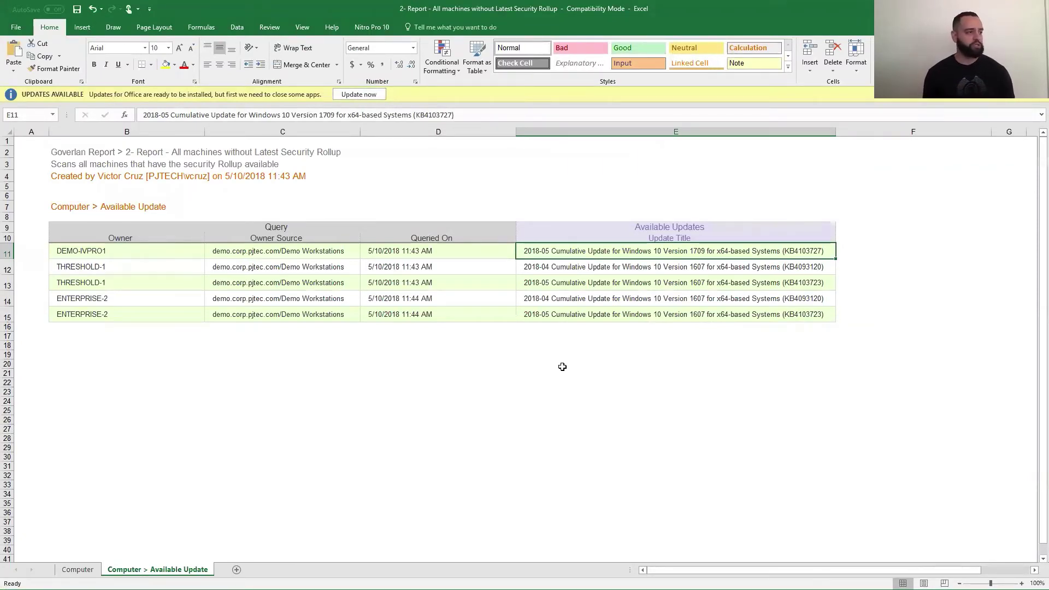
# Step: On the Computer sheet, check the available-update counts and machine names, including ENTERPRISE-2
pyautogui.hotkey('ctrl', 'pageup')
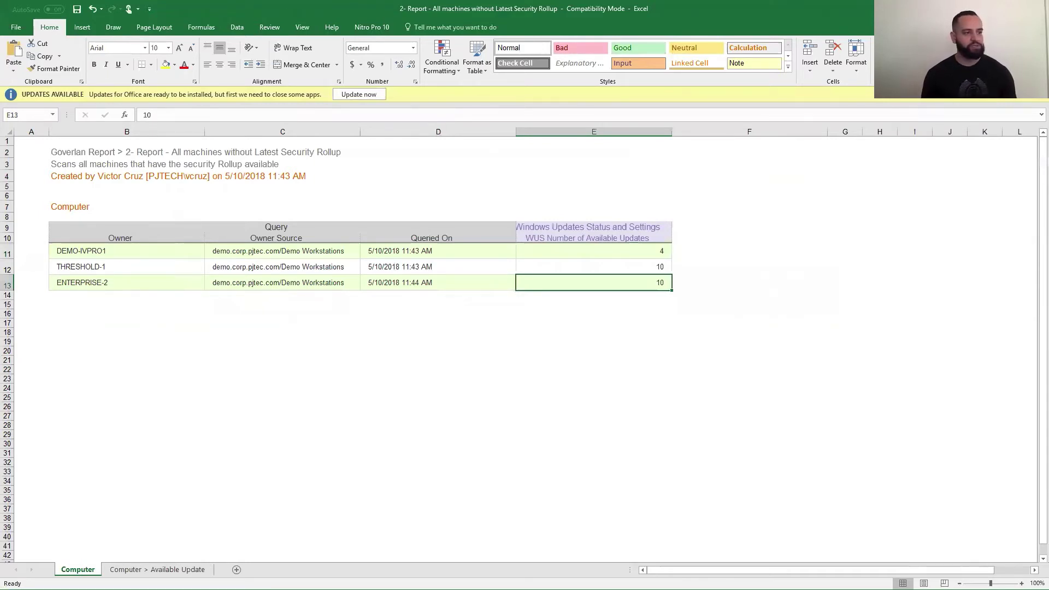
pyautogui.press('Up')
pyautogui.press('Up')
pyautogui.press('Down')
pyautogui.press('Down')
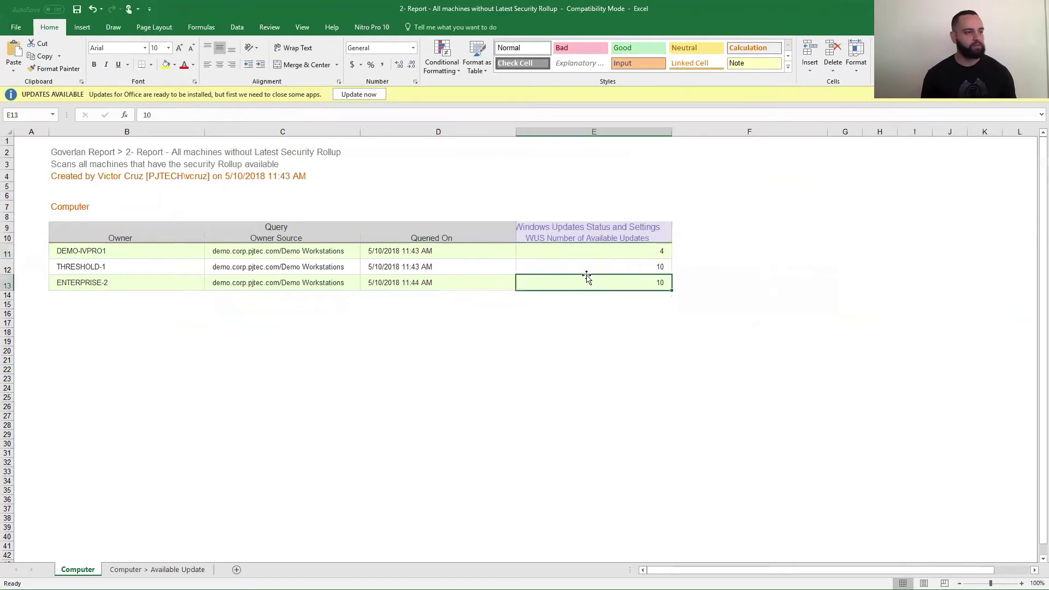
pyautogui.click(96, 249)
pyautogui.click(94, 269)
pyautogui.click(115, 285)
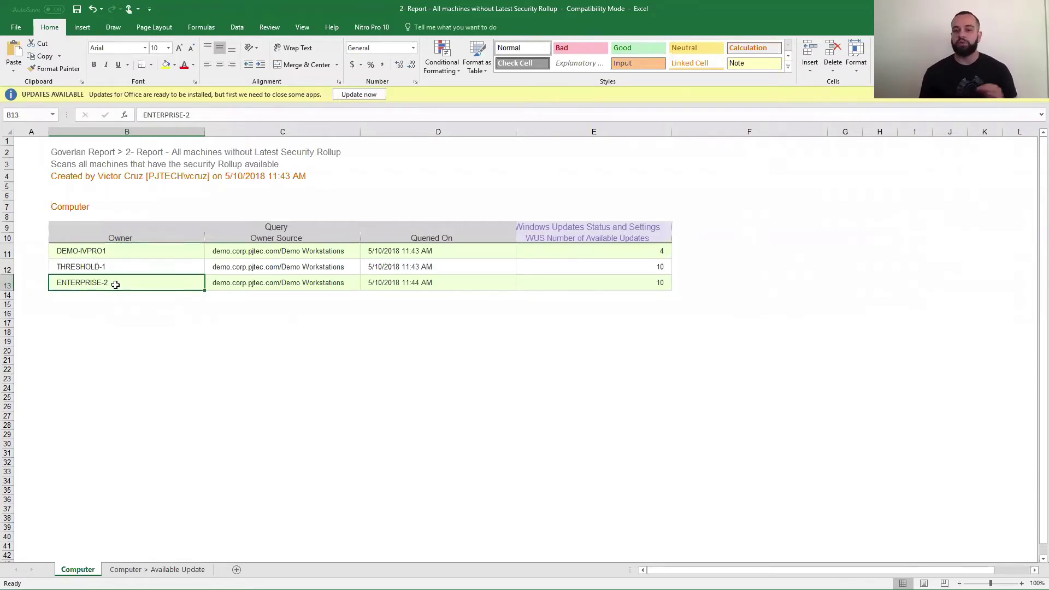
# Step: Browse the update titles on the Computer > Available Update sheet, then return to Goverlan Reach
pyautogui.hotkey('ctrl', 'pagedown')
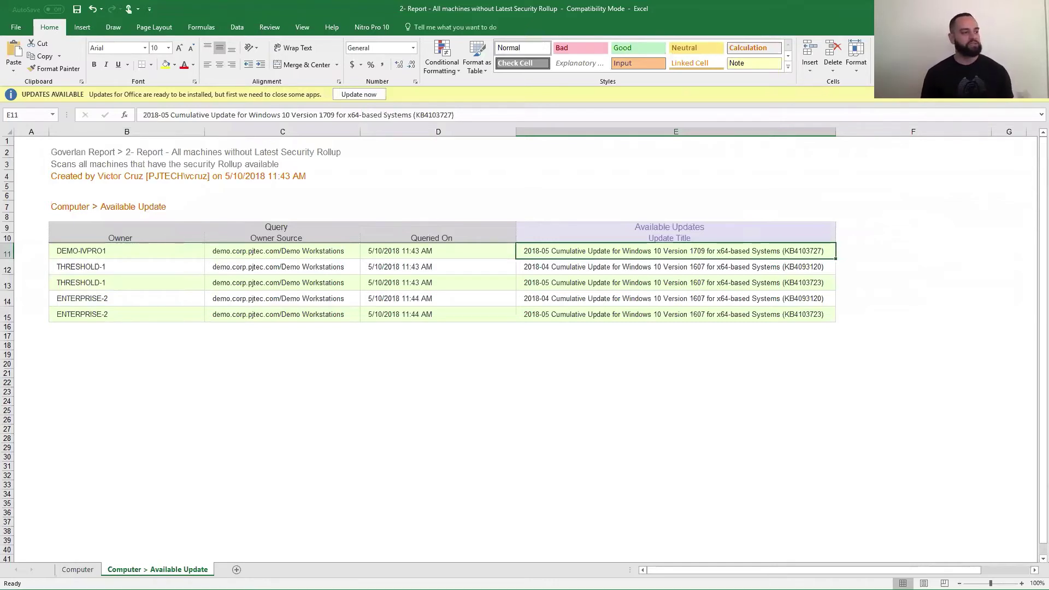
pyautogui.click(616, 284)
pyautogui.press('Up')
pyautogui.click(594, 286)
pyautogui.click(608, 254)
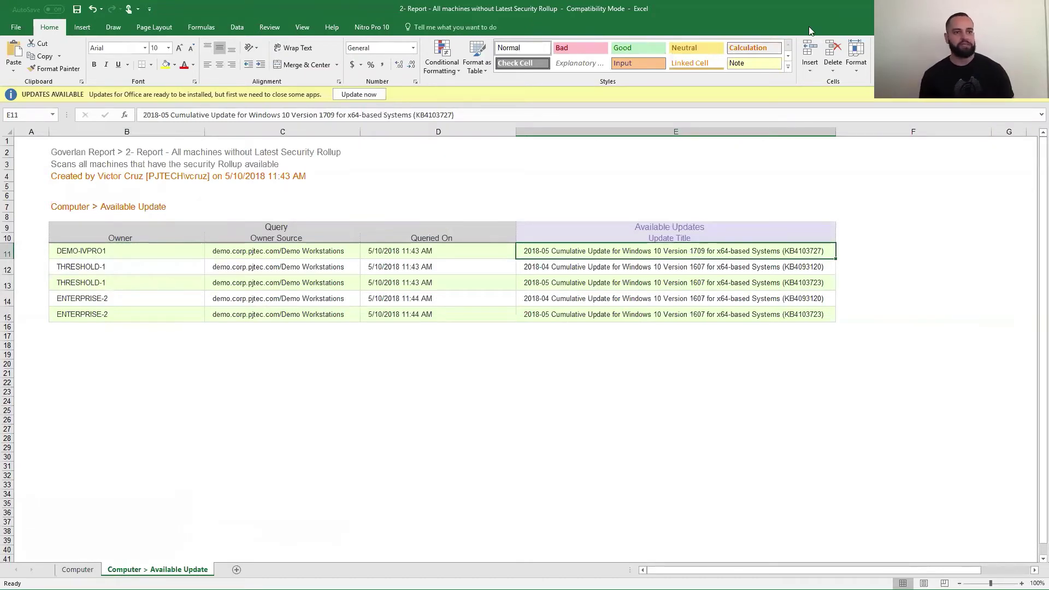
pyautogui.hotkey('alt', 'Tab')
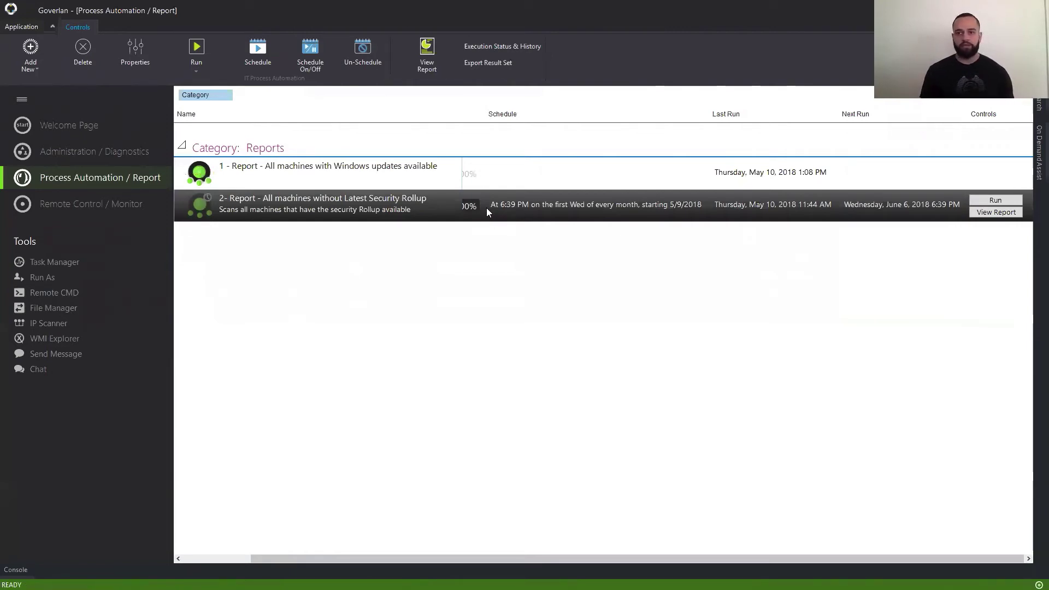
# Step: Open 2- Report's task properties through Scheduler > Modify Schedule
pyautogui.rightClick(294, 203)
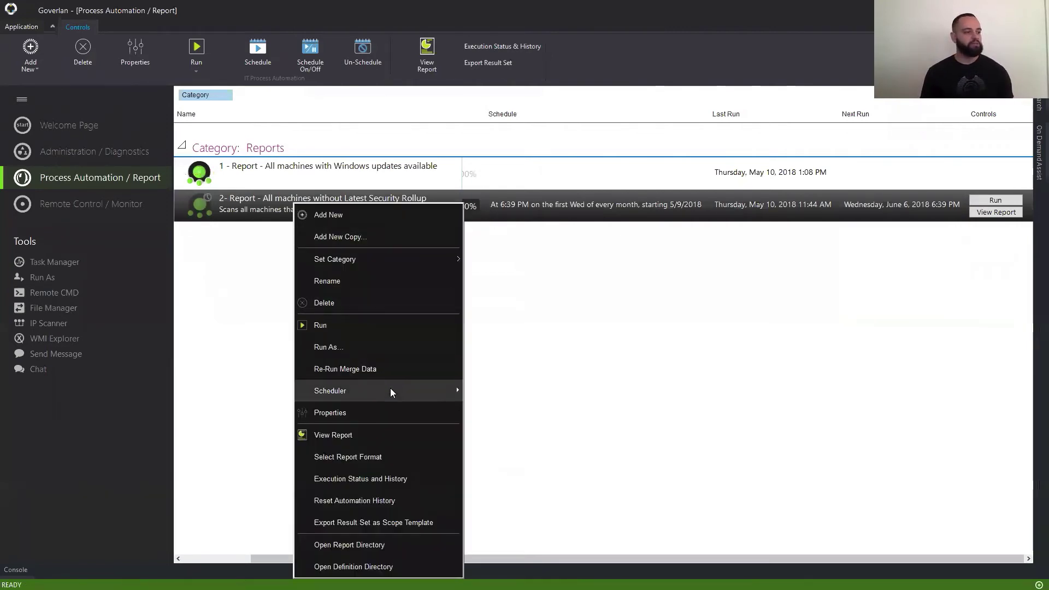
pyautogui.moveTo(410, 395)
pyautogui.click(255, 388)
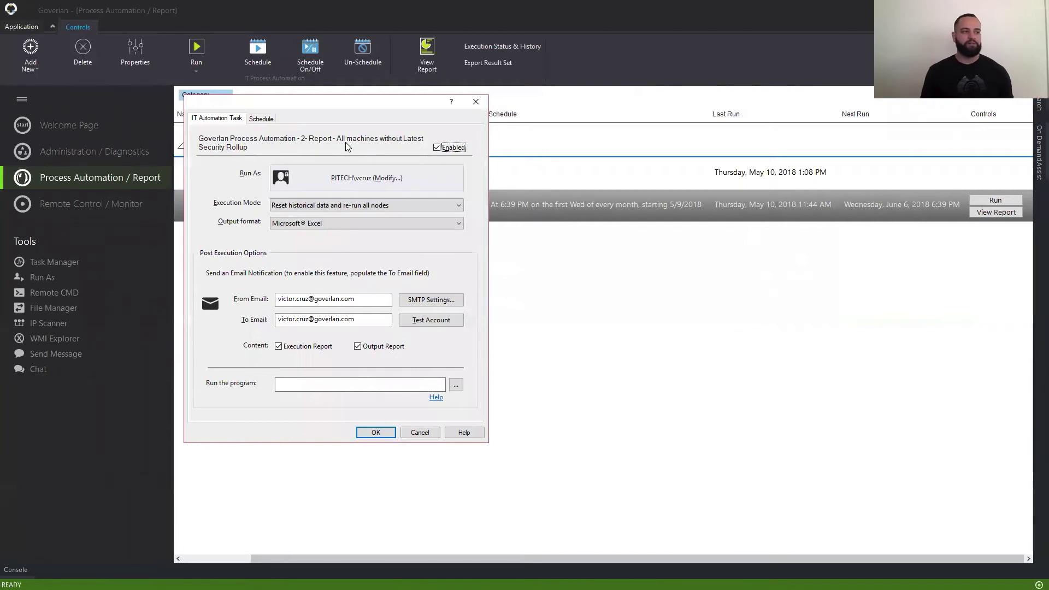
# Step: Keep the monthly, first-week schedule, trying Tuesday before restoring Wednesday as the run day
pyautogui.click(261, 118)
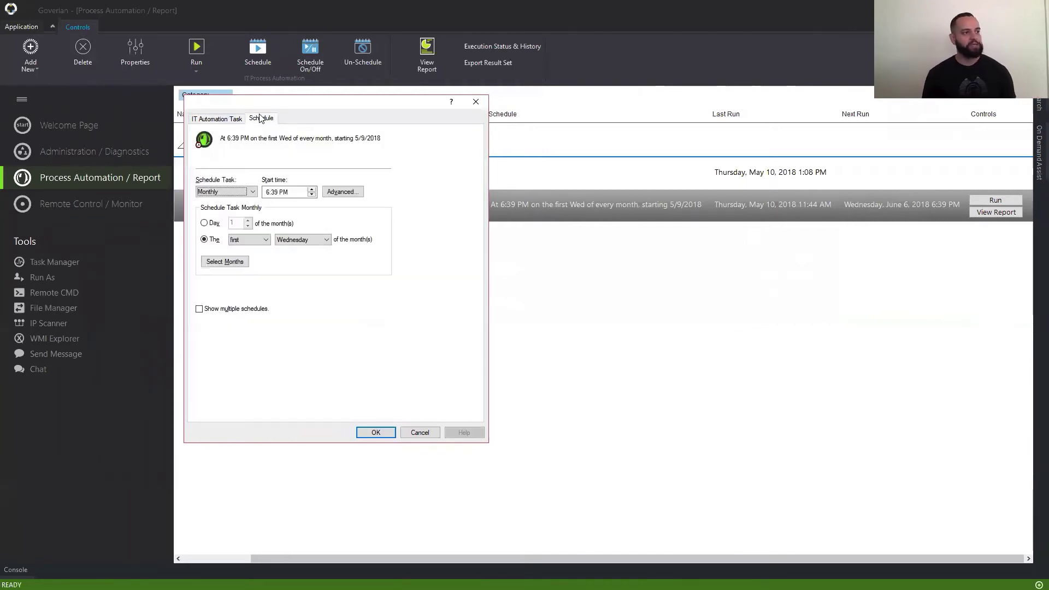
pyautogui.click(231, 194)
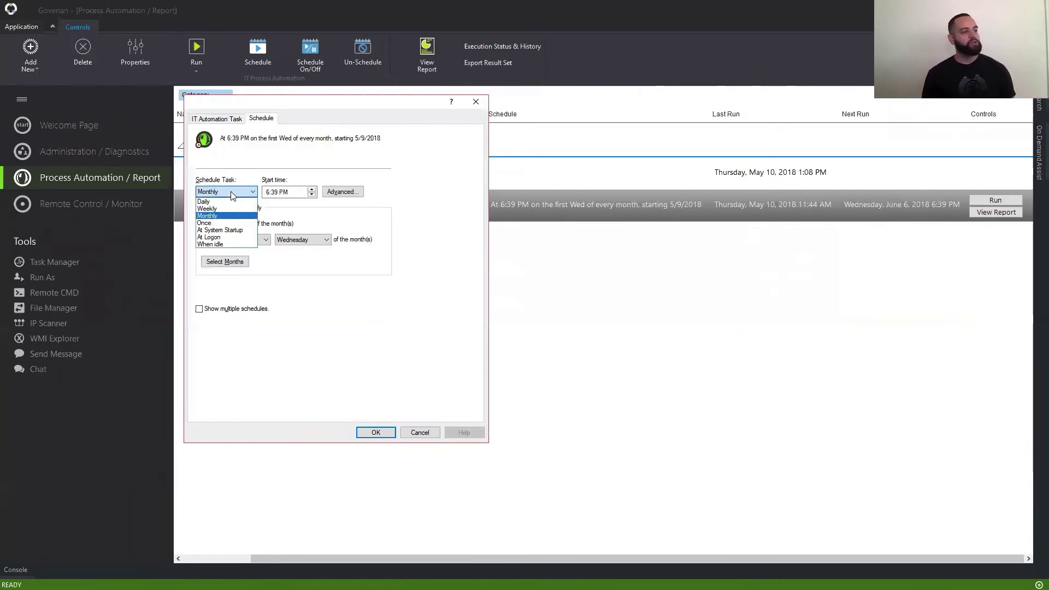
pyautogui.click(208, 215)
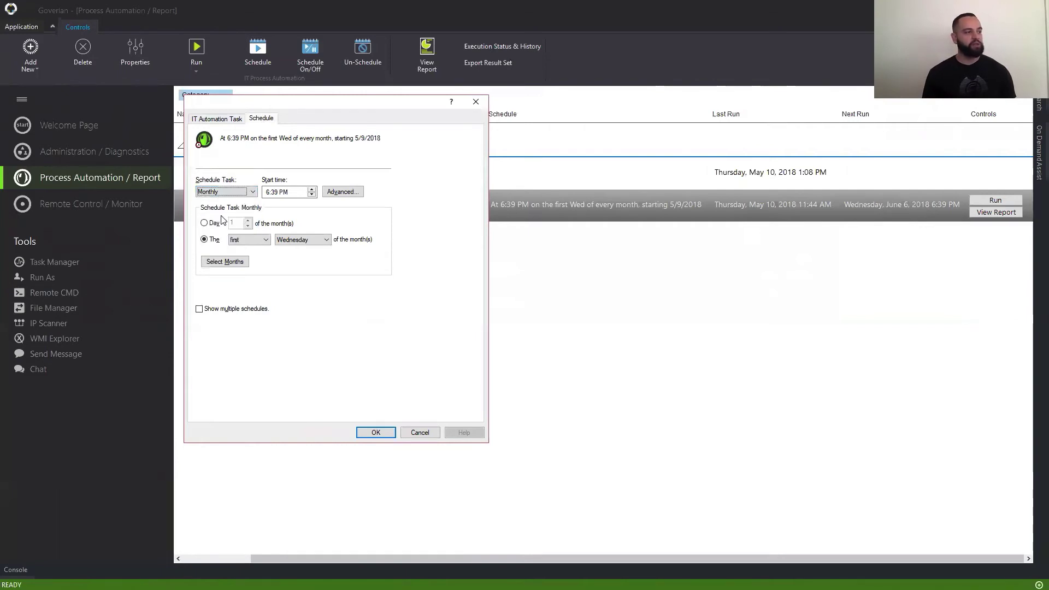
pyautogui.click(264, 240)
pyautogui.click(310, 239)
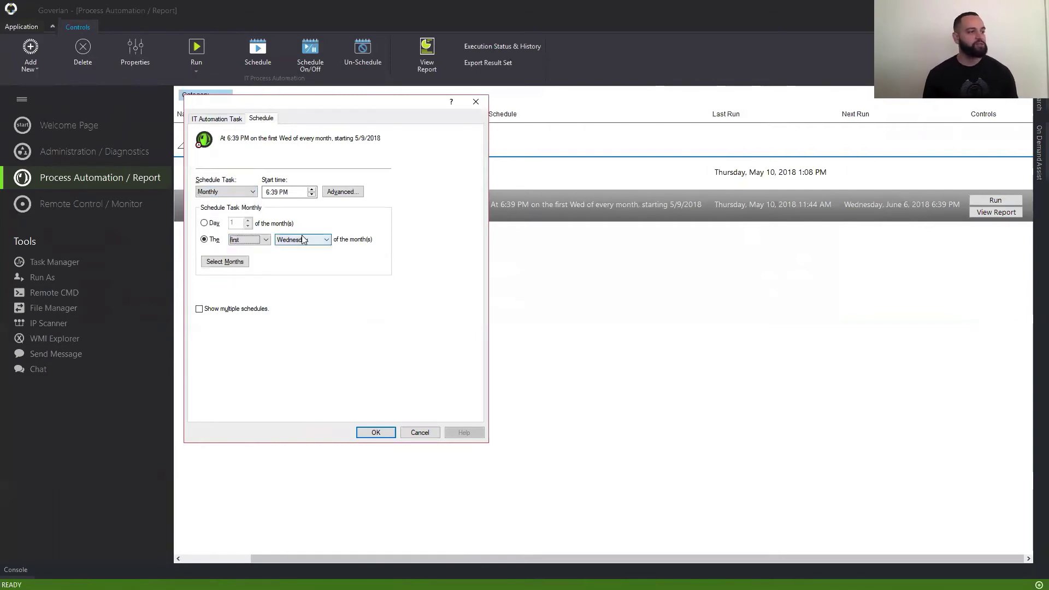
pyautogui.click(304, 240)
pyautogui.click(301, 244)
pyautogui.click(303, 240)
pyautogui.click(295, 257)
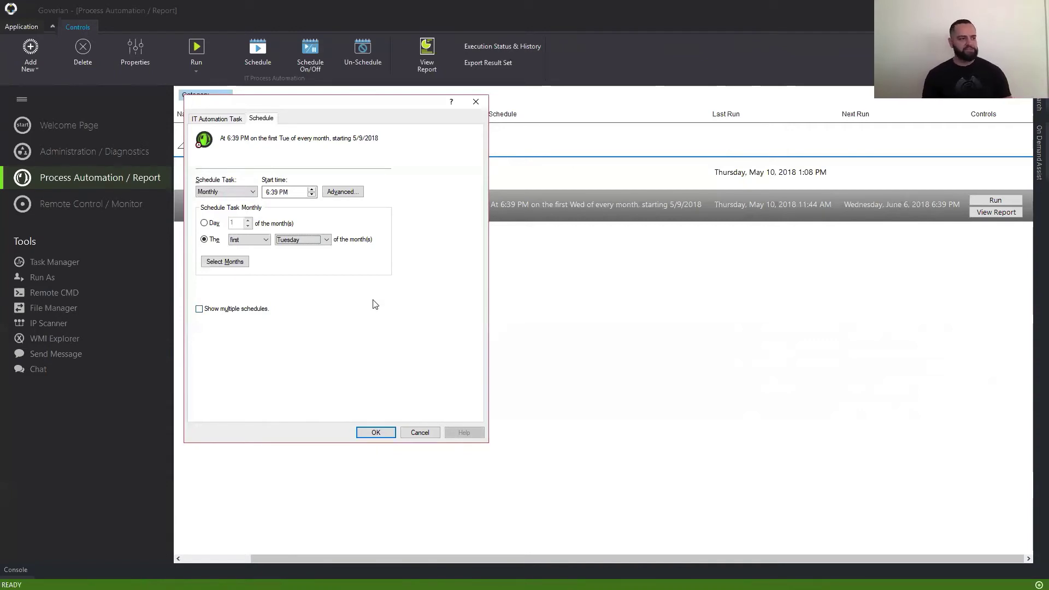
pyautogui.click(306, 240)
pyautogui.click(324, 264)
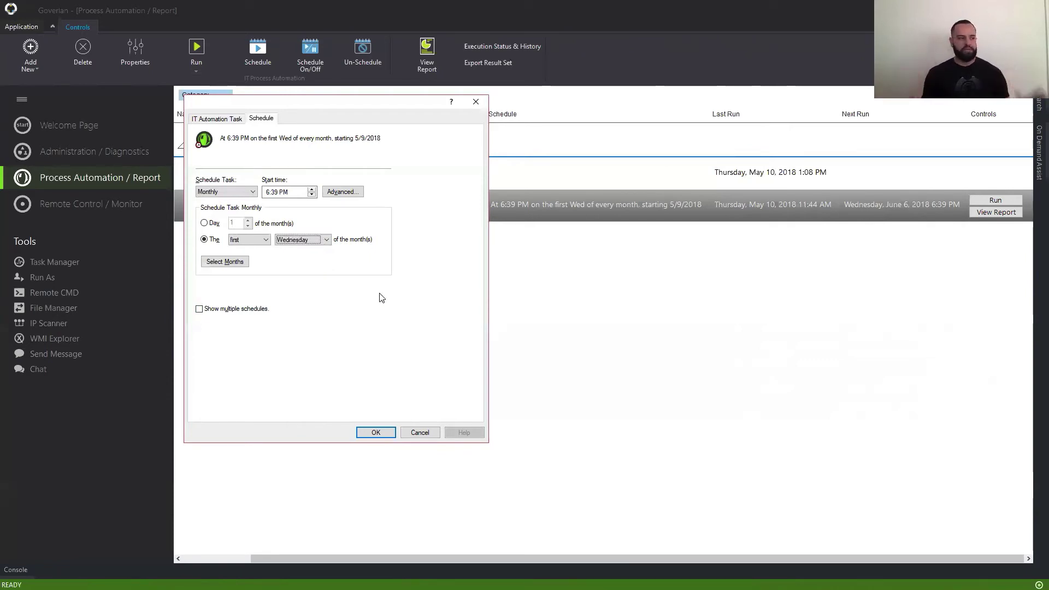
pyautogui.click(232, 119)
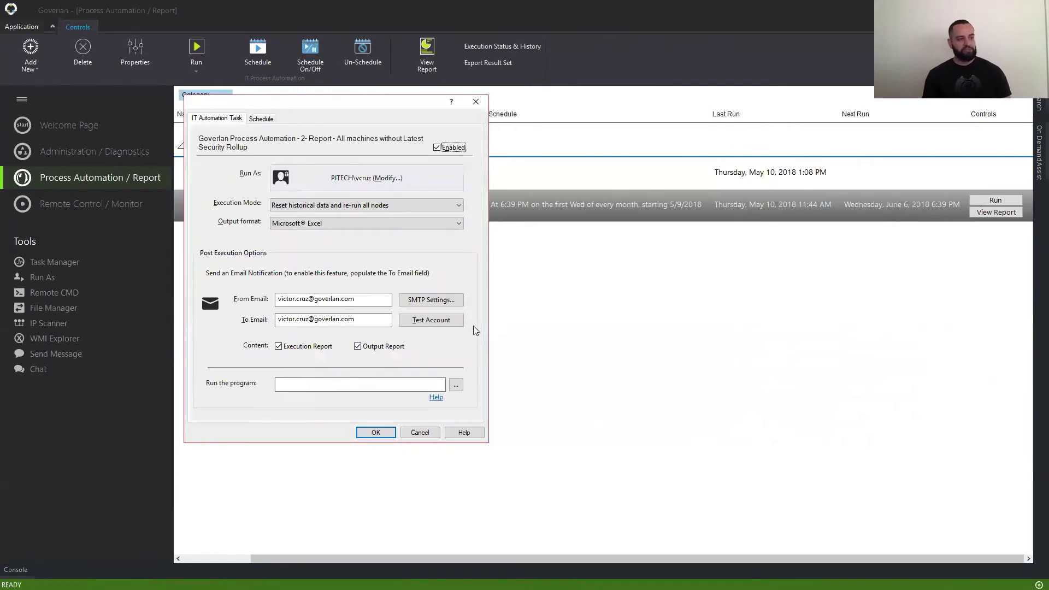
# Step: Glance at the mail server settings, keep Microsoft Excel output, and cancel the properties dialog
pyautogui.click(431, 300)
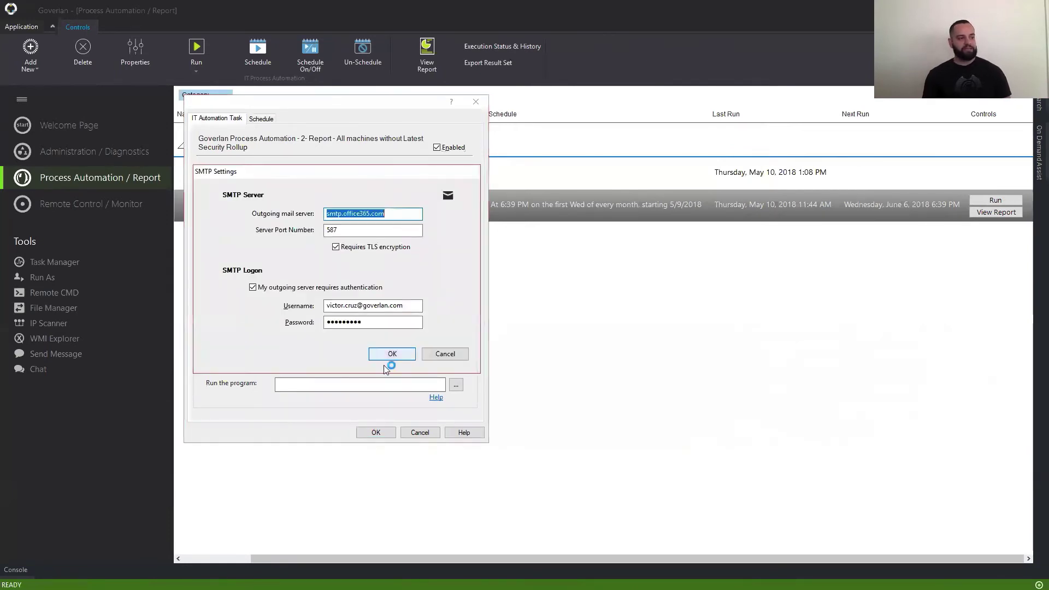
pyautogui.click(444, 354)
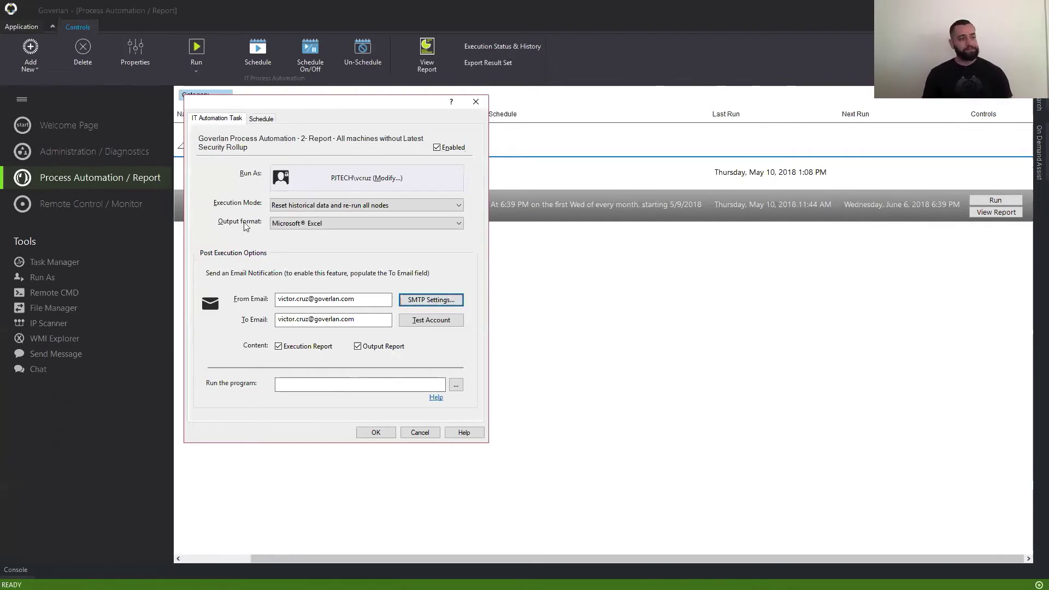
pyautogui.click(312, 224)
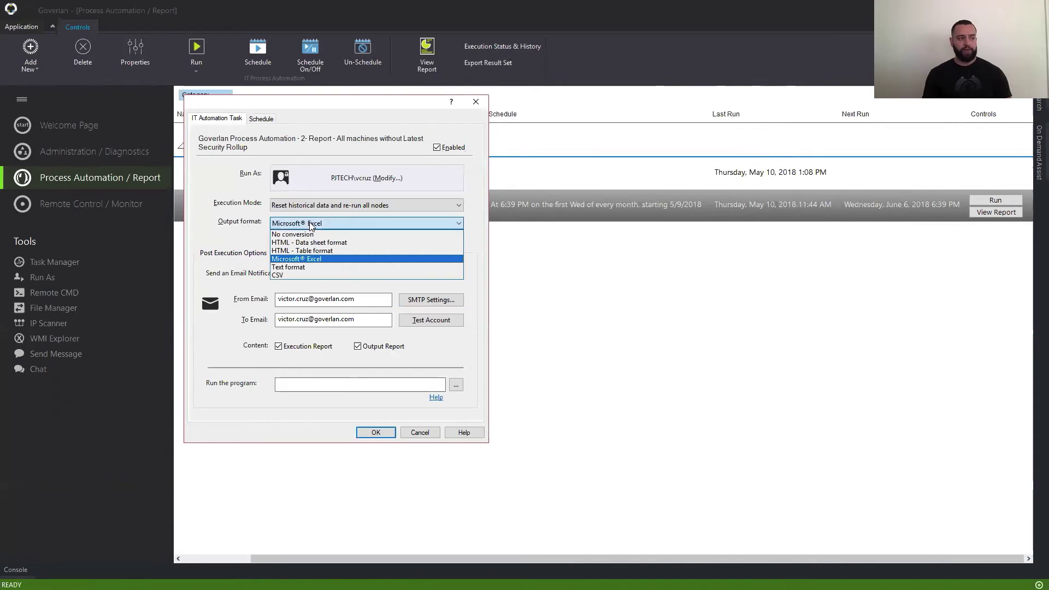
pyautogui.click(177, 230)
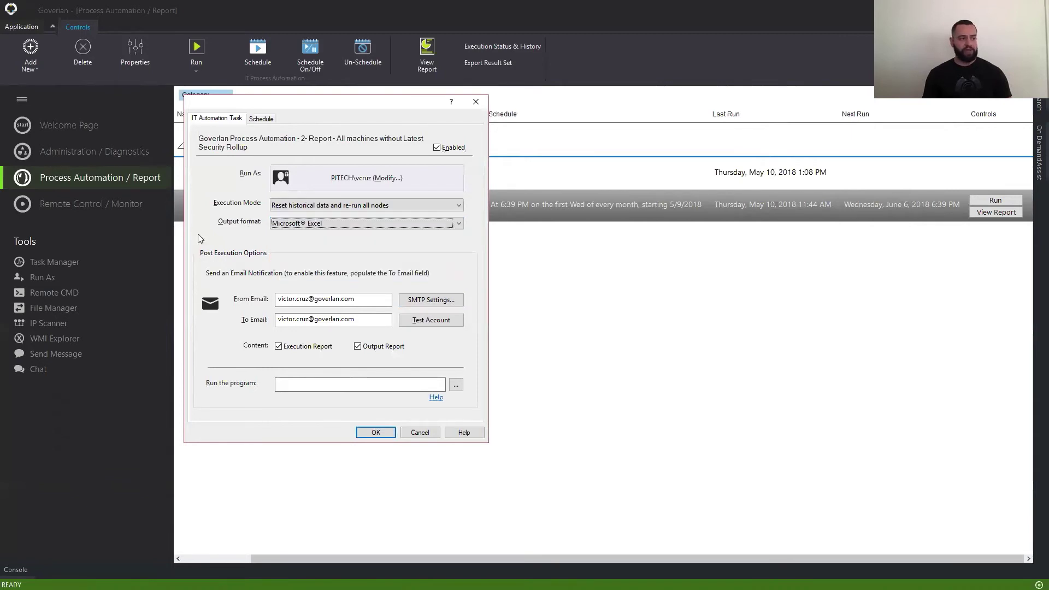
pyautogui.click(420, 434)
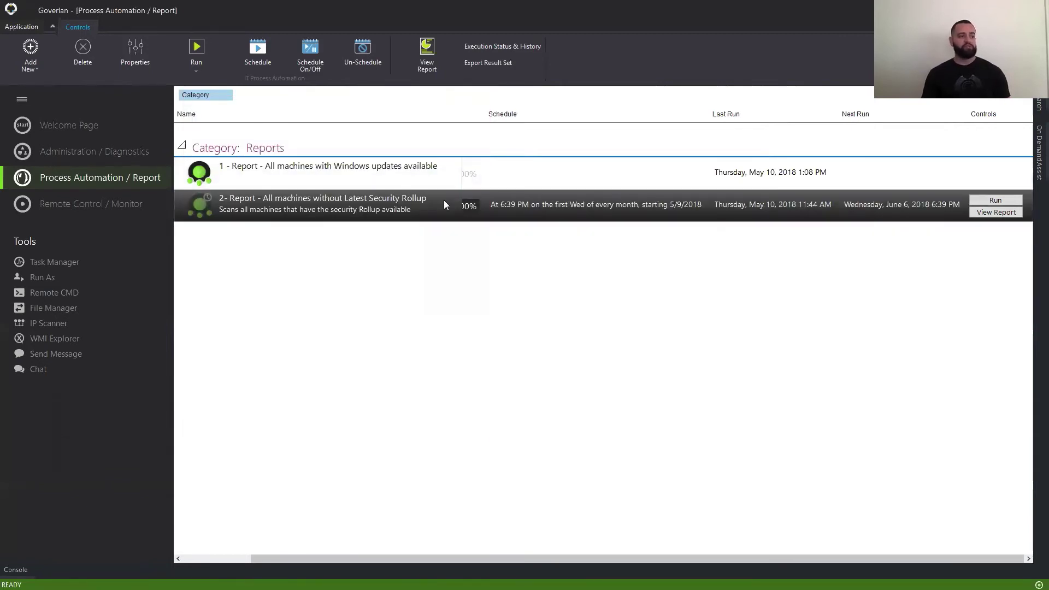
pyautogui.moveTo(839, 559); pyautogui.dragTo(634, 559)
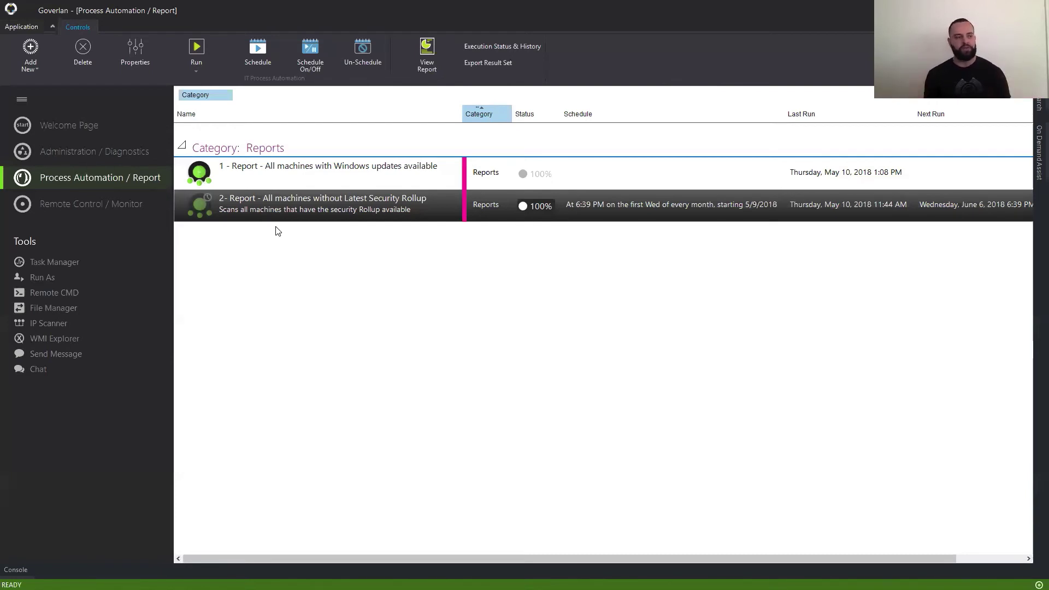
pyautogui.rightClick(288, 203)
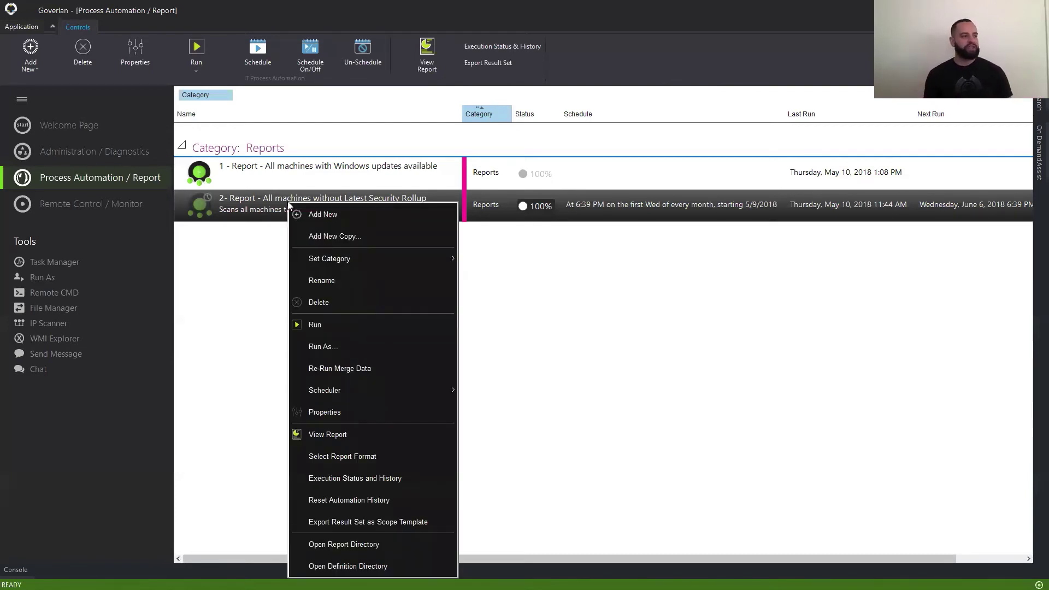
# Step: Start a new copy of report 2 and rename it '3 - Patch'
pyautogui.click(314, 240)
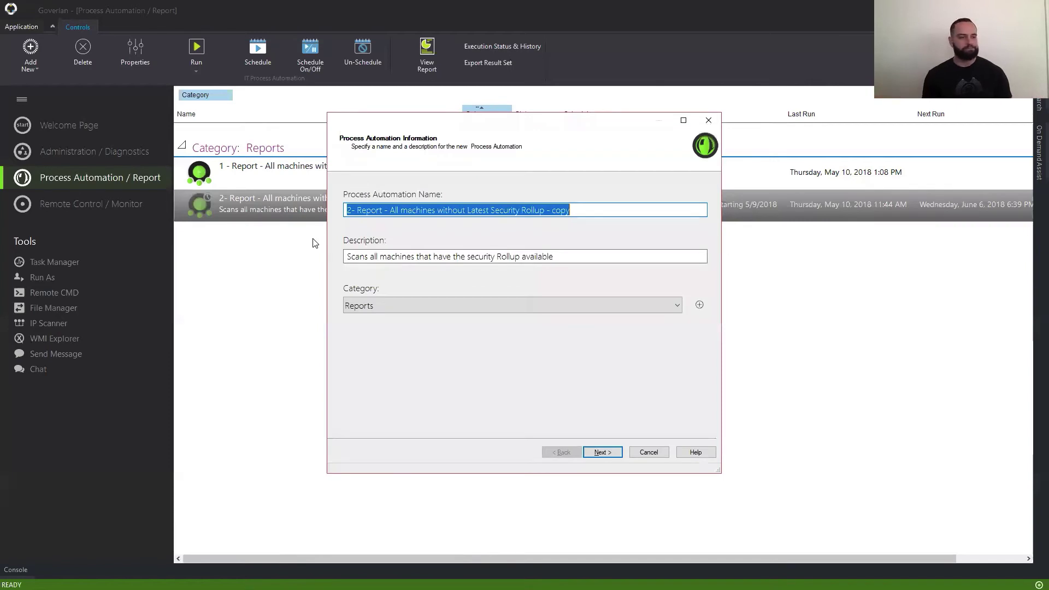
pyautogui.click(352, 210)
pyautogui.press('BackSpace')
pyautogui.write('3')
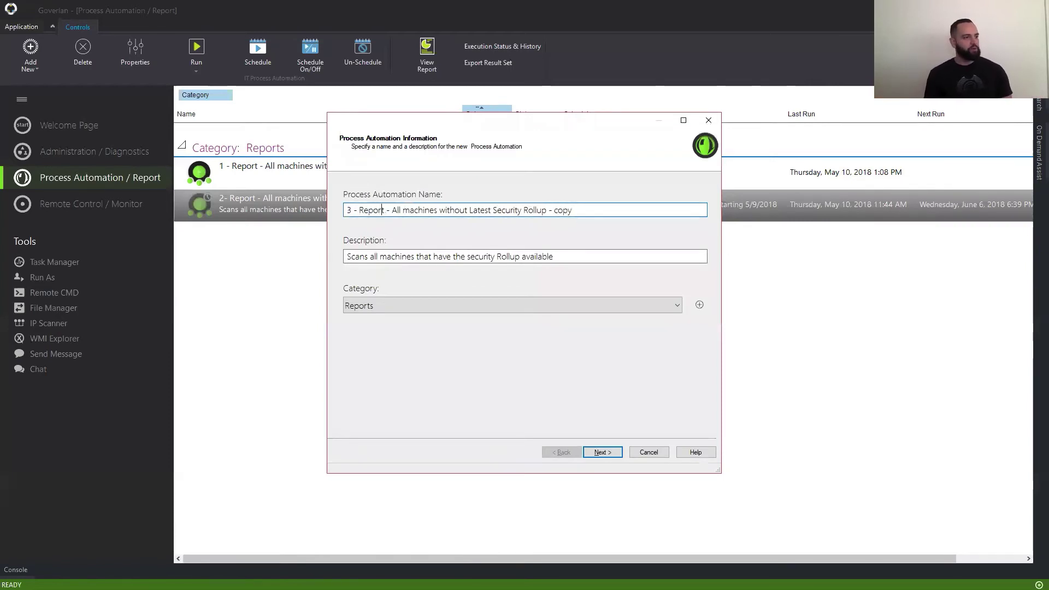
pyautogui.press('BackSpace')
pyautogui.press('BackSpace')
pyautogui.press('BackSpace')
pyautogui.press('BackSpace')
pyautogui.press('BackSpace')
pyautogui.press('BackSpace')
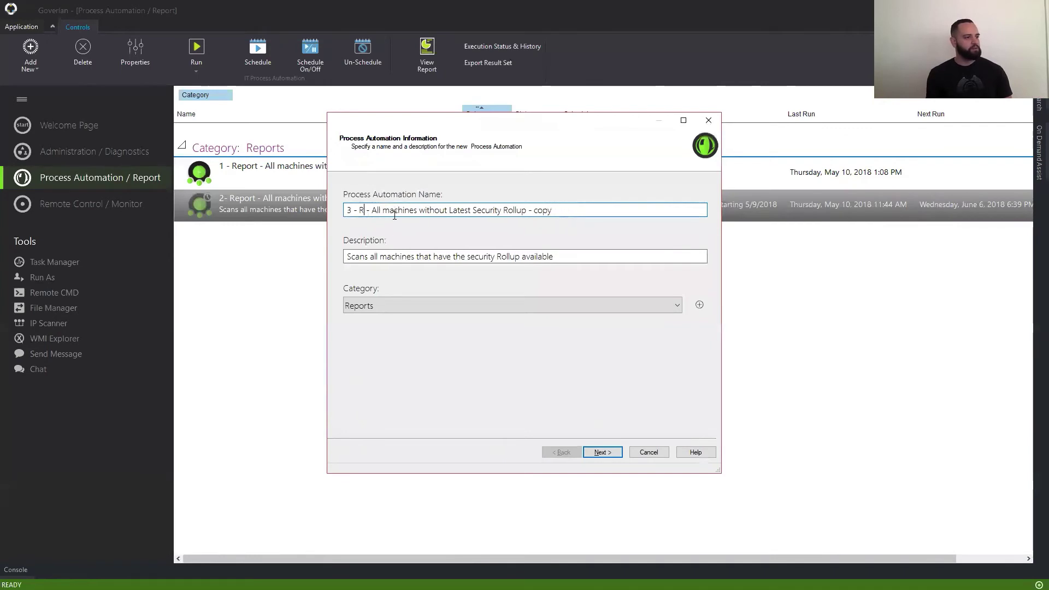
pyautogui.write('Patch')
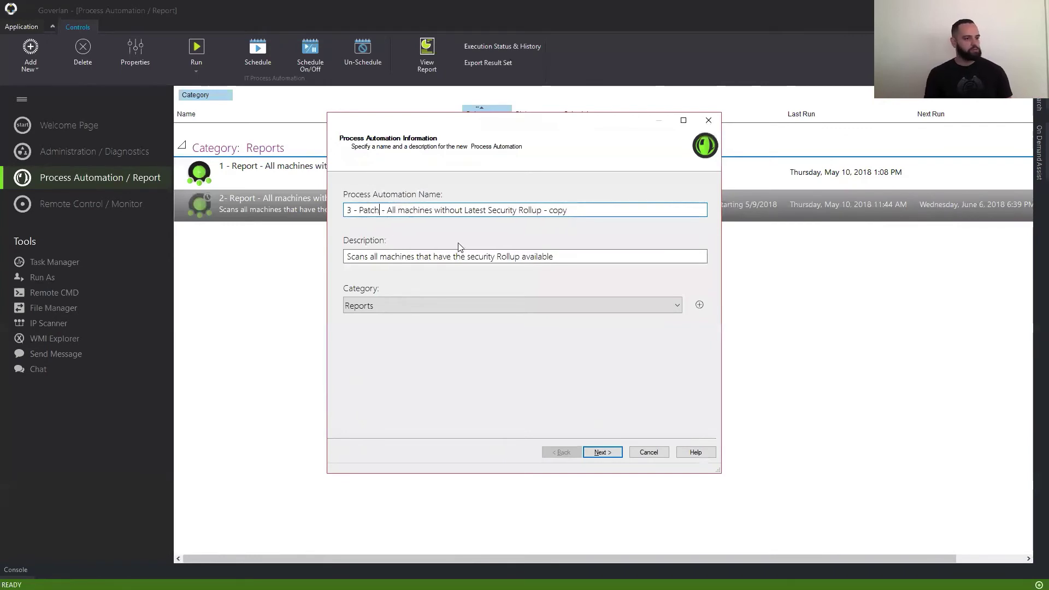
# Step: Create a new category named Patching for the automation
pyautogui.click(513, 301)
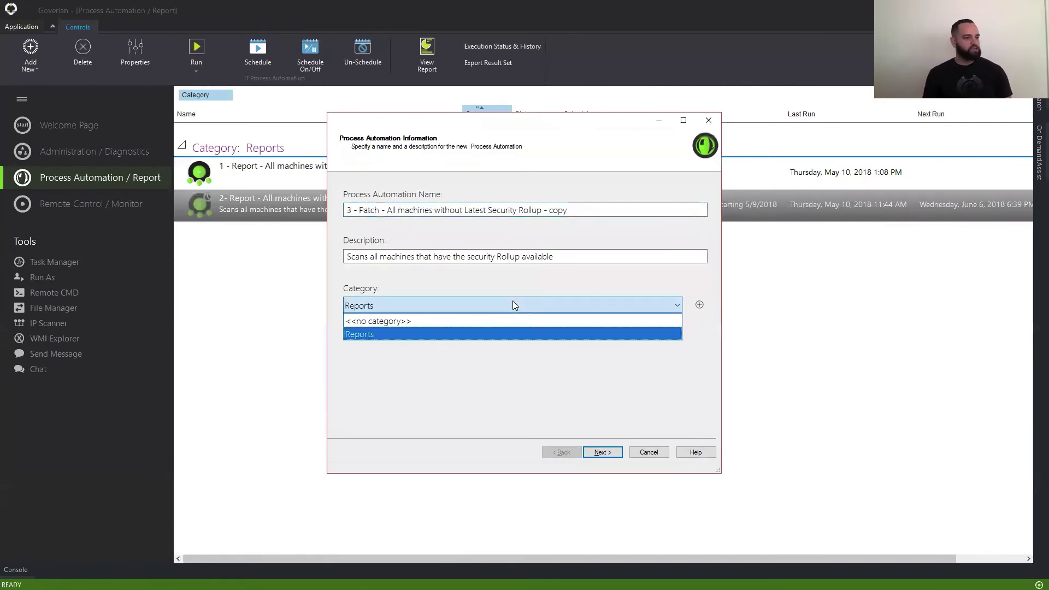
pyautogui.click(513, 304)
pyautogui.click(700, 304)
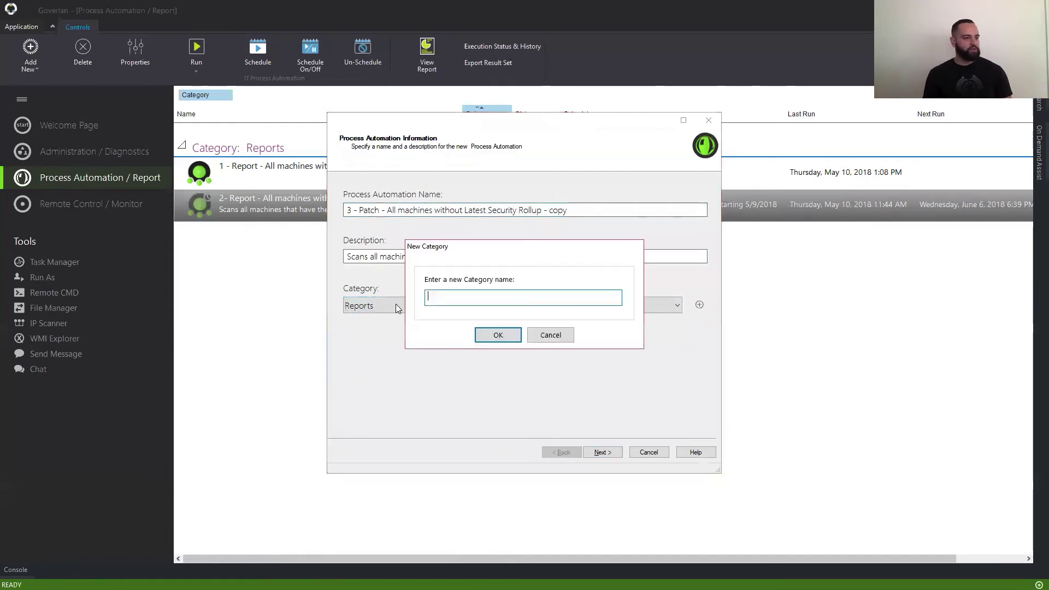
pyautogui.write('Patching')
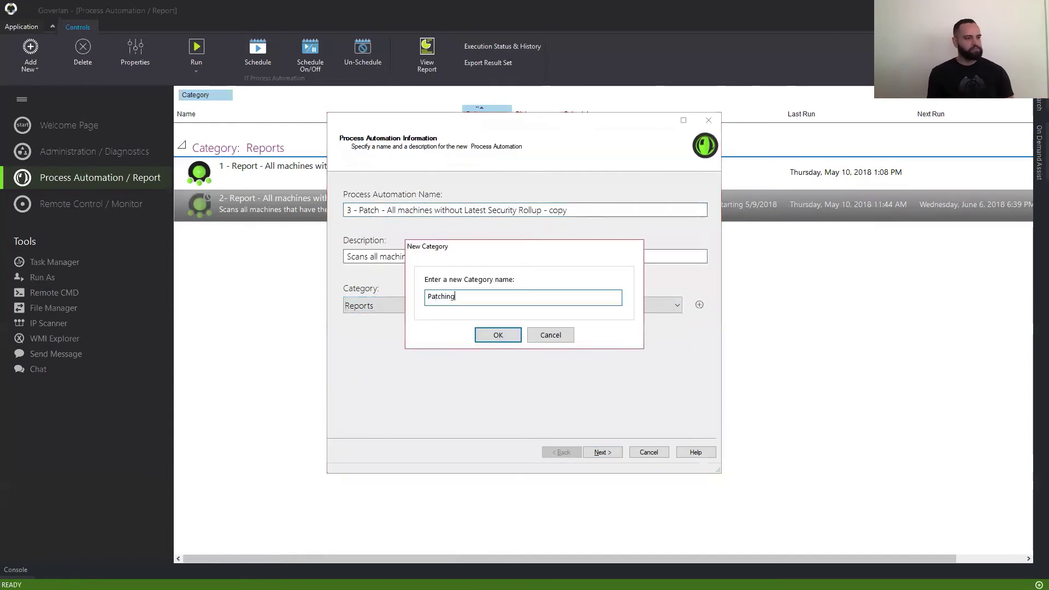
pyautogui.click(488, 337)
# Step: Extend the description to 'Scans and Patches' and select the Demo Workstations OU scope
pyautogui.click(368, 256)
pyautogui.write('and Pa')
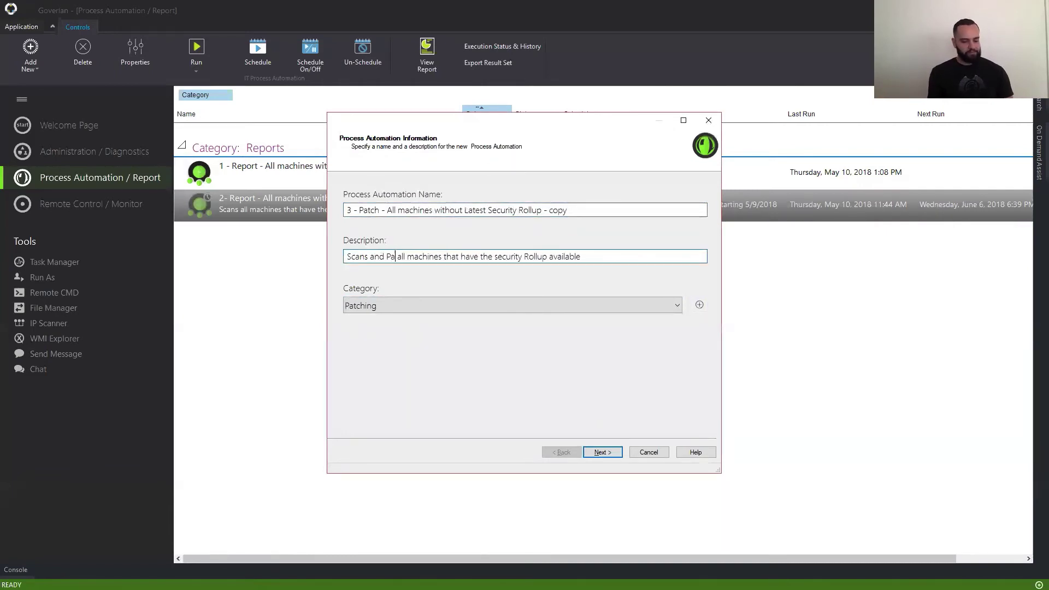
pyautogui.write('tches')
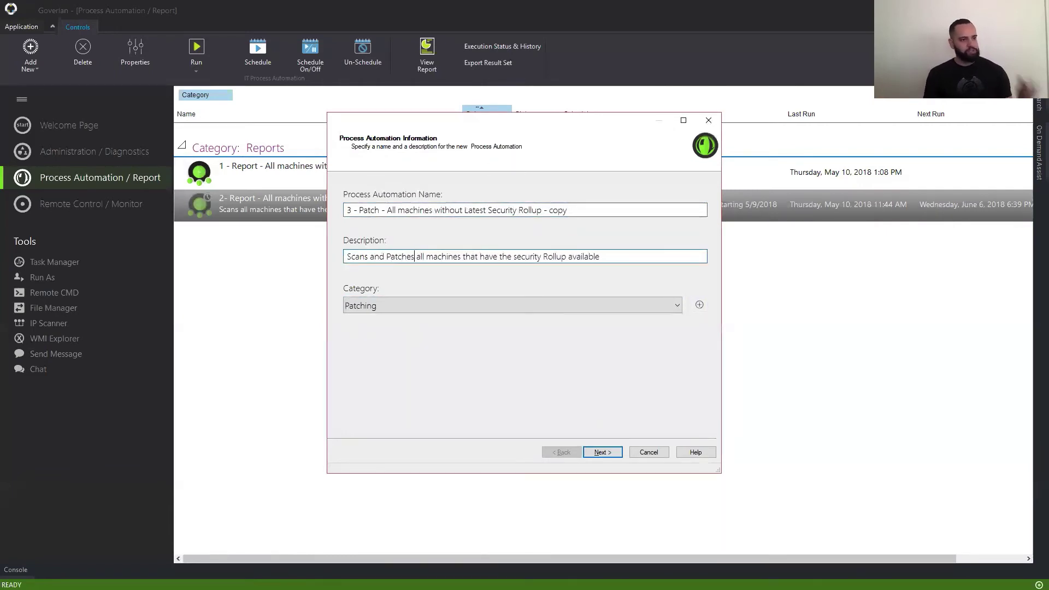
pyautogui.click(604, 454)
pyautogui.click(407, 259)
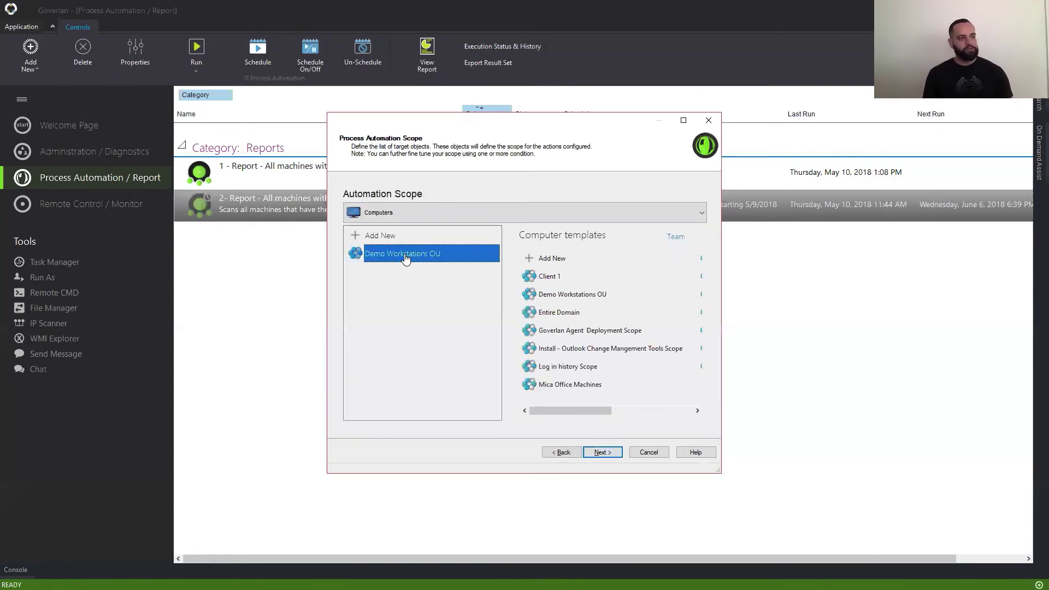
# Step: Open the rollup-or-cumulative action set and select the Update Title report action
pyautogui.click(603, 453)
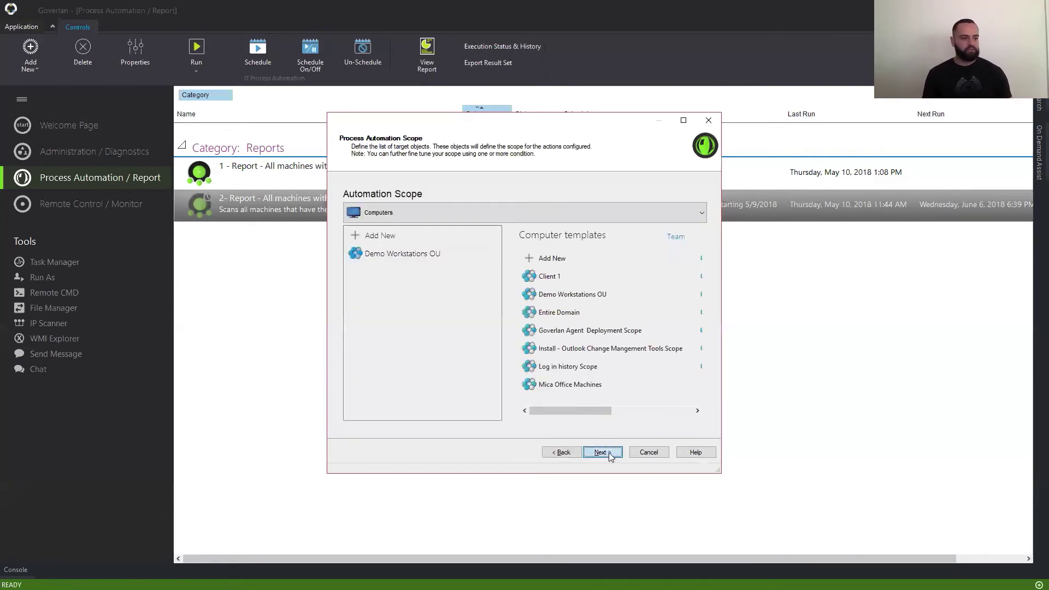
pyautogui.doubleClick(432, 253)
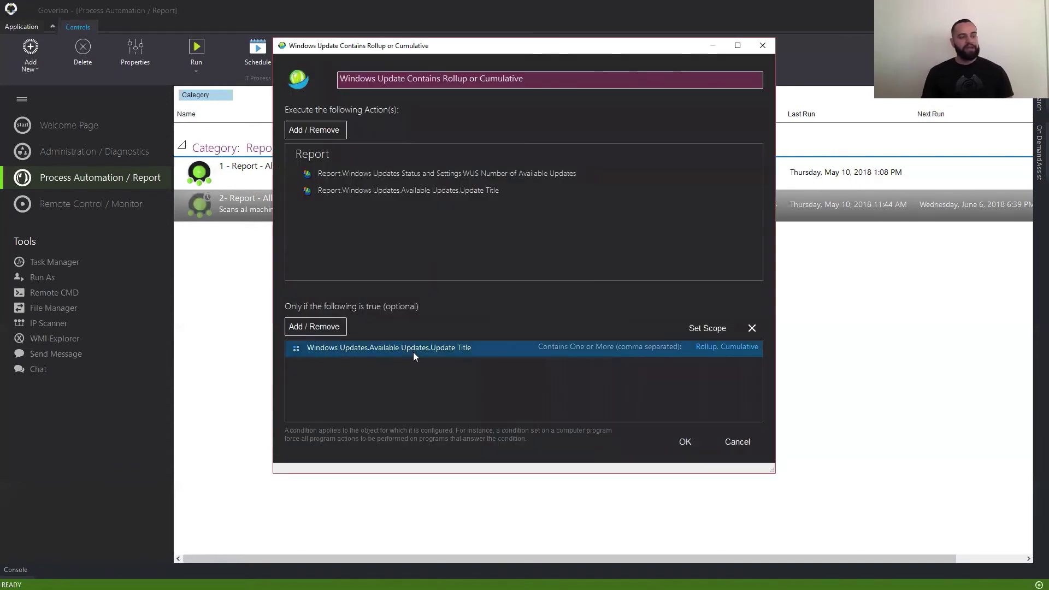
pyautogui.click(480, 198)
pyautogui.click(453, 181)
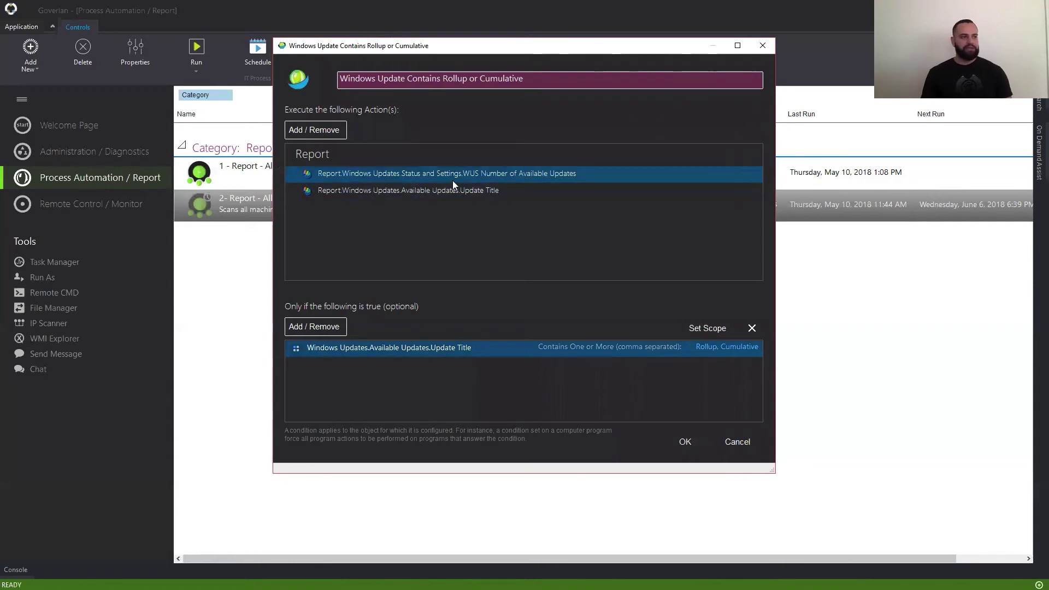
pyautogui.click(386, 191)
pyautogui.click(403, 173)
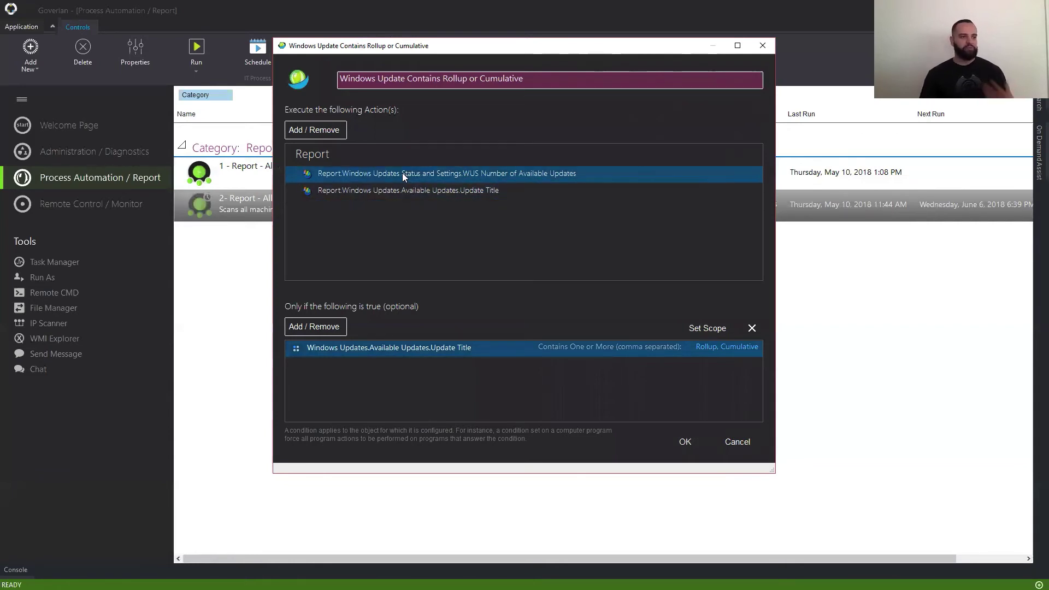
pyautogui.keyDown('ctrl'); pyautogui.click(397, 189); pyautogui.keyUp('ctrl')
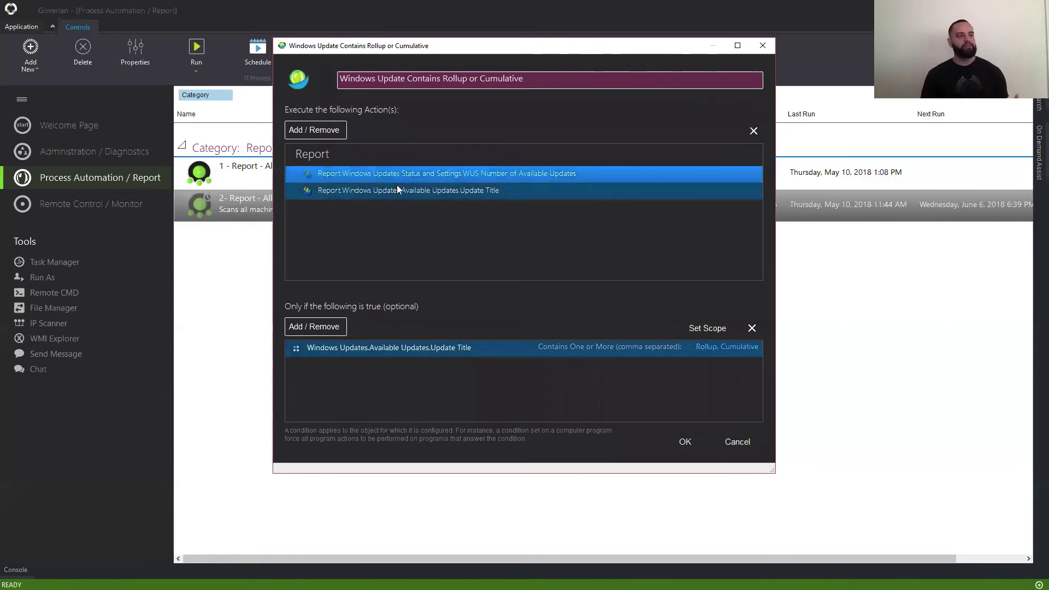
pyautogui.click(398, 186)
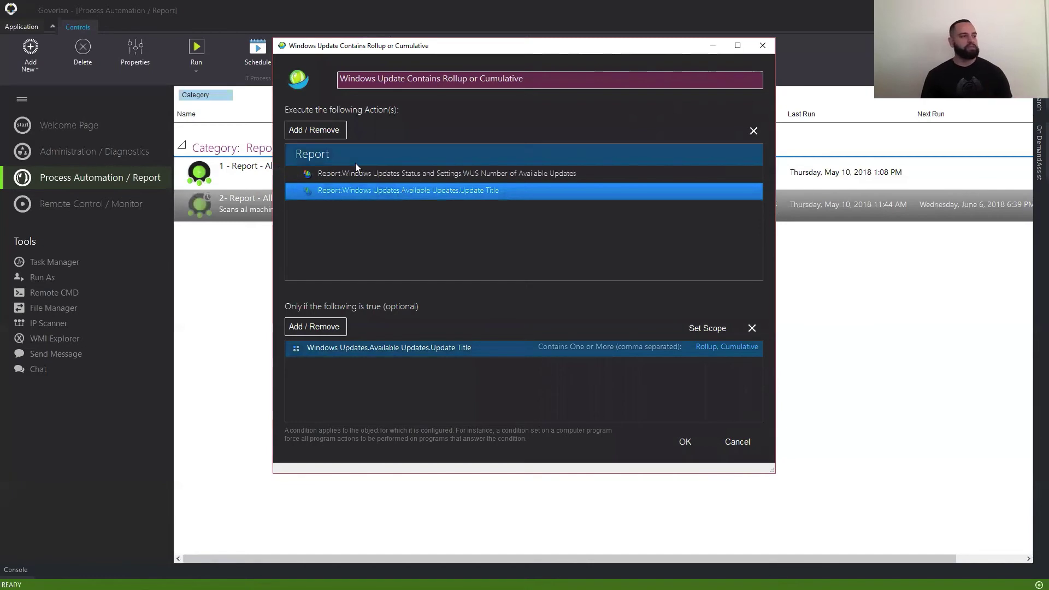
# Step: Search the add-action menu for 'windows' and choose Request Install All Updates
pyautogui.click(331, 130)
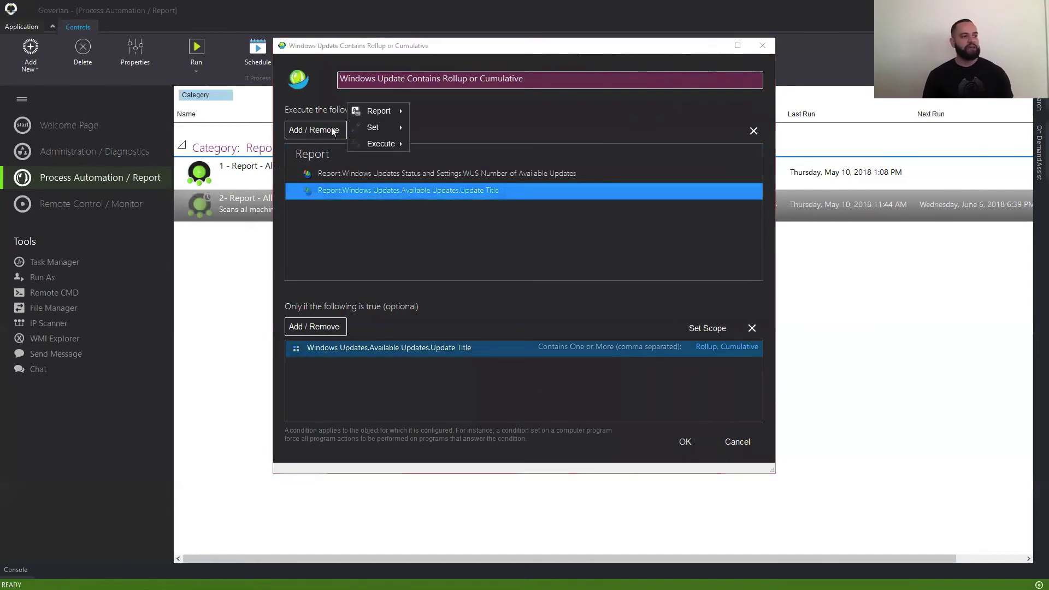
pyautogui.moveTo(365, 144)
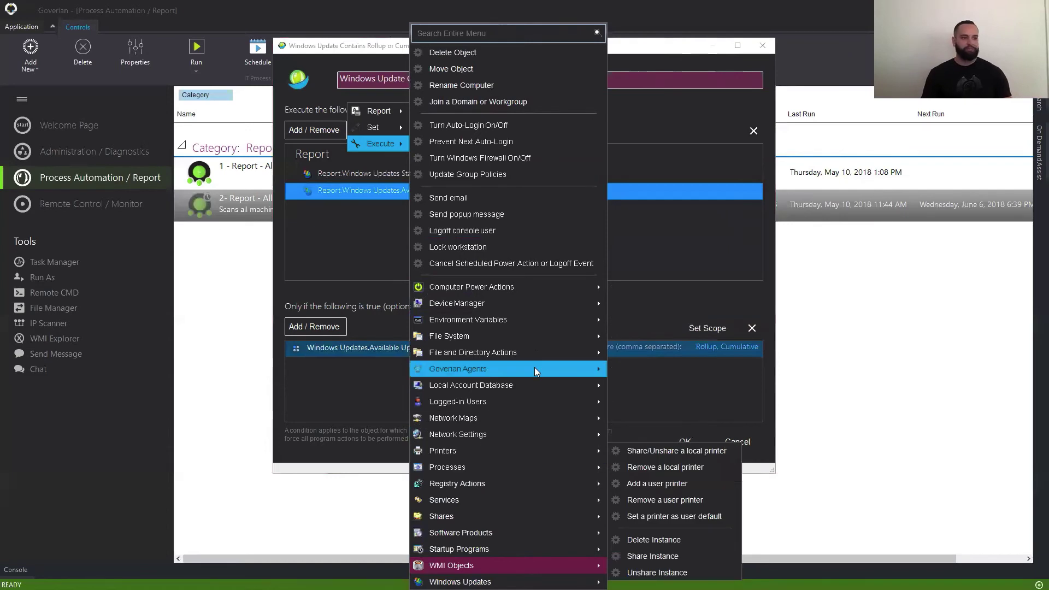
pyautogui.click(451, 37)
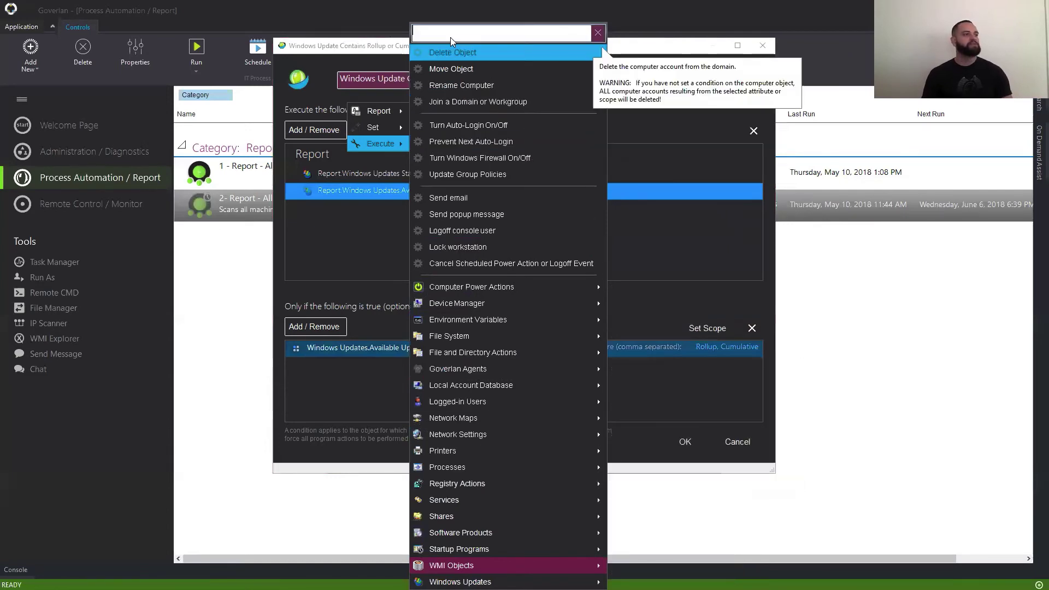
pyautogui.write('windows')
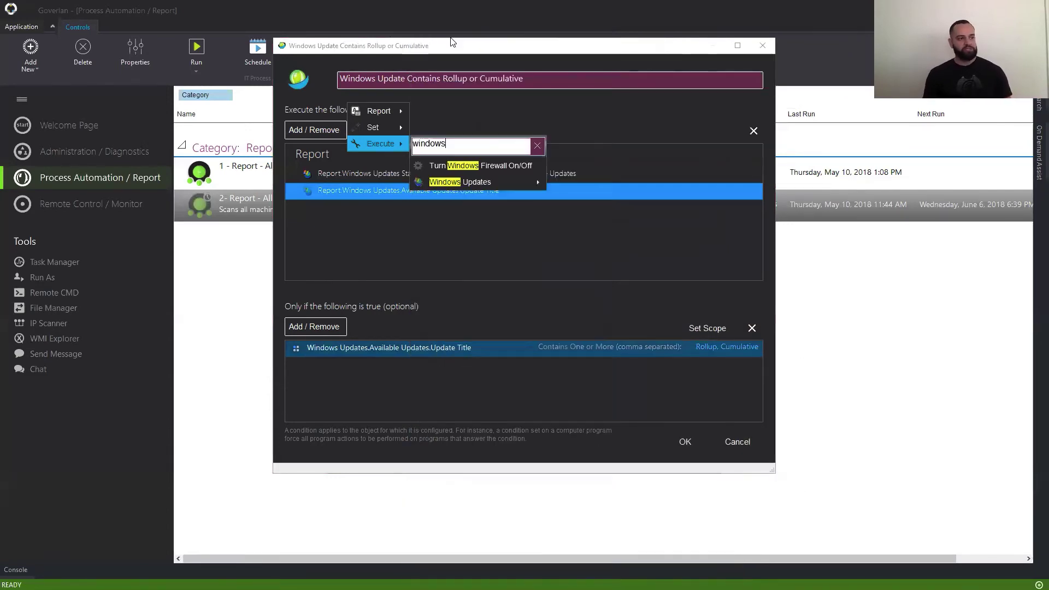
pyautogui.moveTo(520, 187)
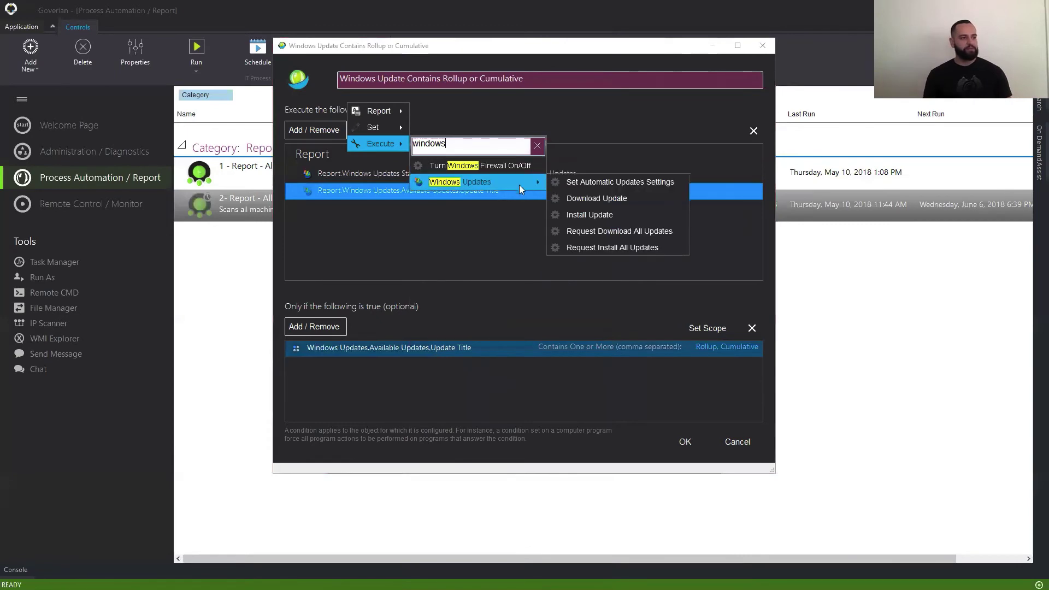
pyautogui.click(640, 251)
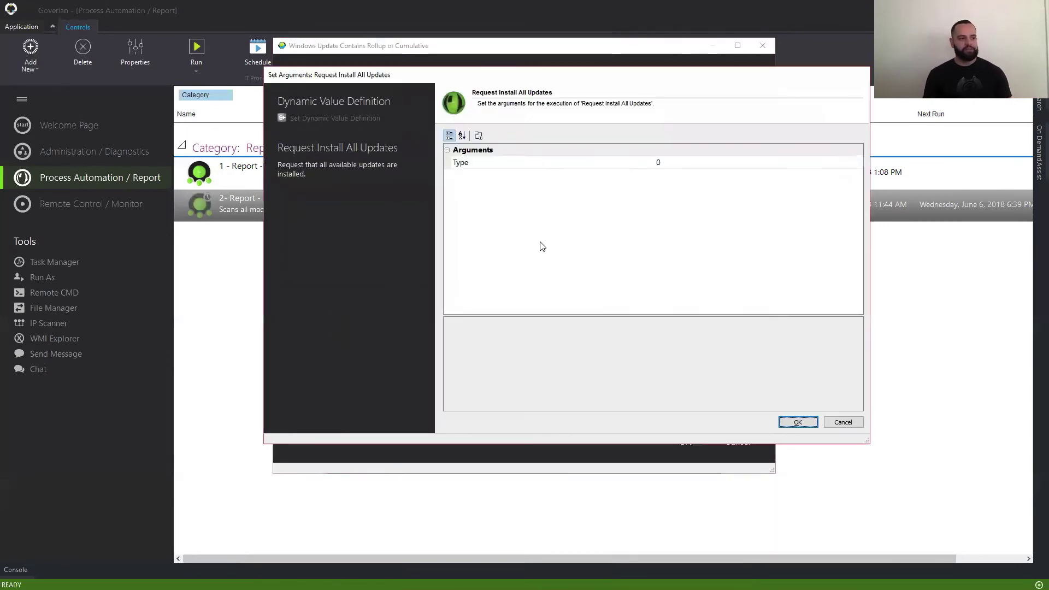
# Step: Change the Request Install All Updates Type argument from 0 to 1 and confirm
pyautogui.click(672, 162)
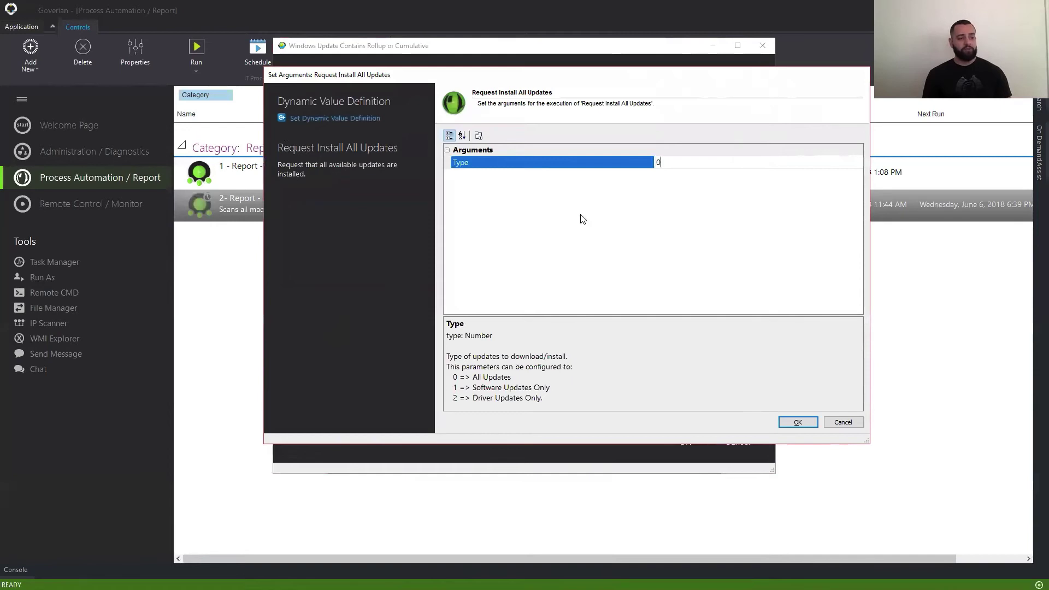
pyautogui.doubleClick(659, 162)
pyautogui.write('1')
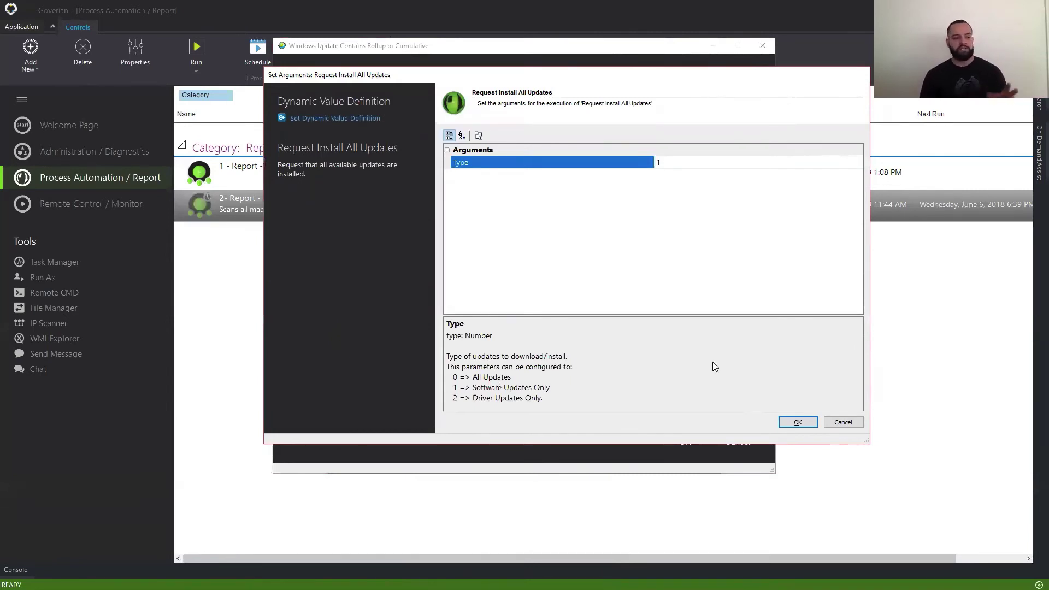
pyautogui.click(798, 422)
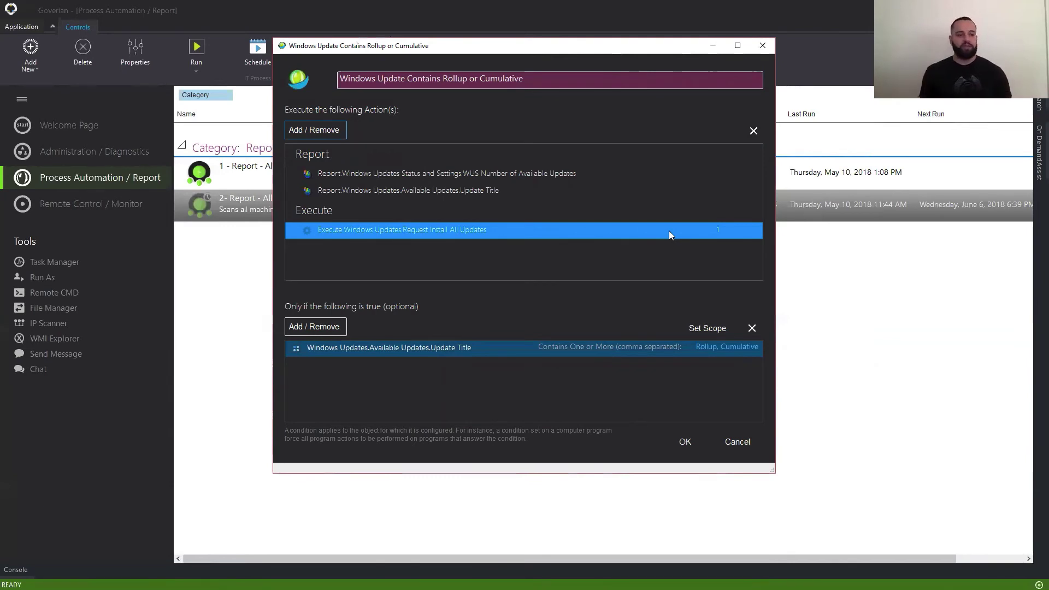
# Step: Review the Update Title condition and three actions, then save the Rollup or Cumulative action set
pyautogui.click(447, 353)
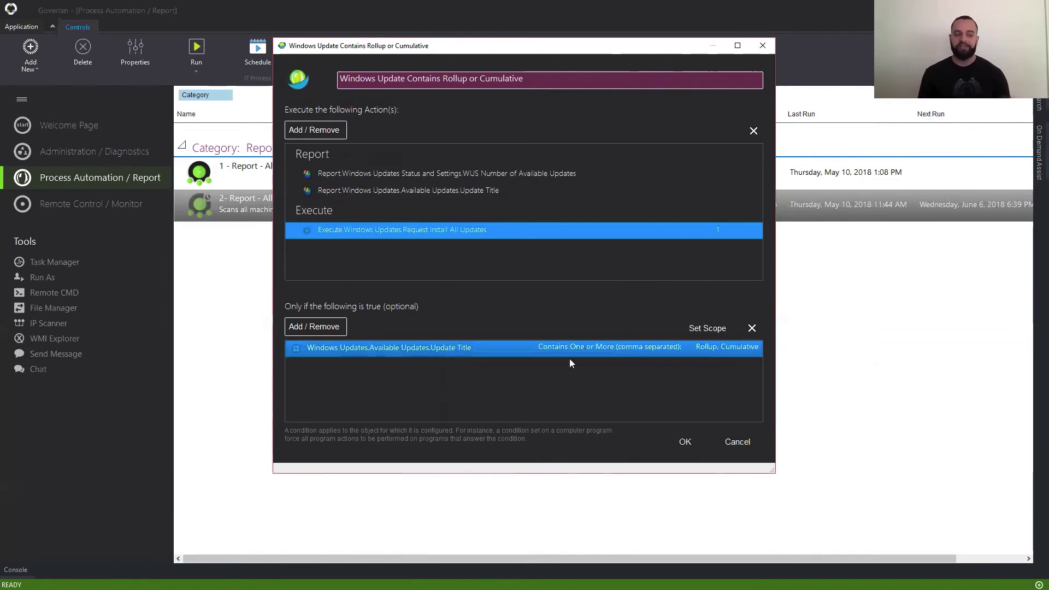
pyautogui.click(409, 174)
pyautogui.click(406, 191)
pyautogui.click(414, 231)
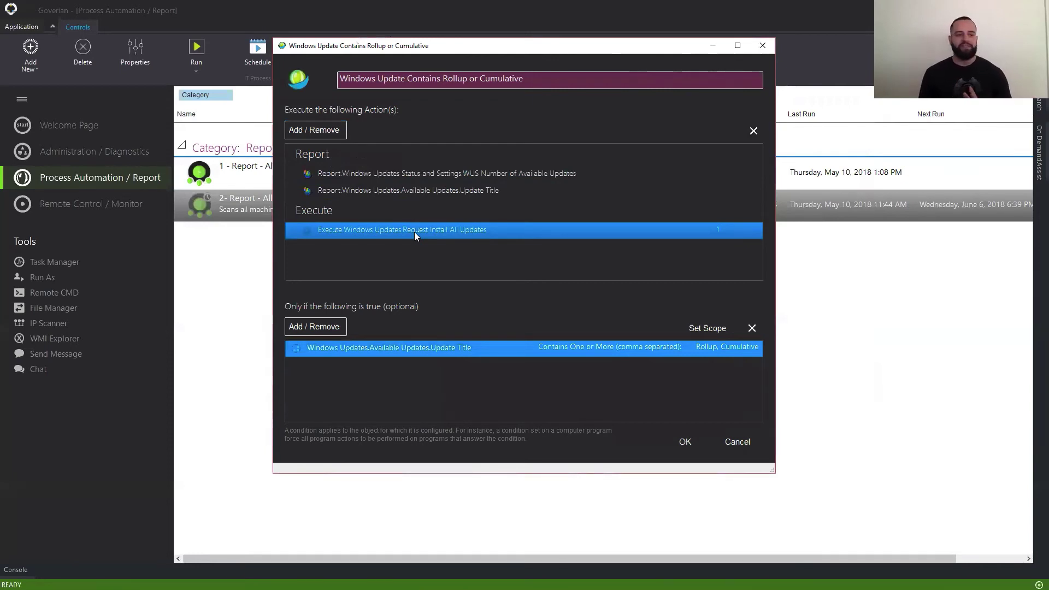
pyautogui.click(684, 442)
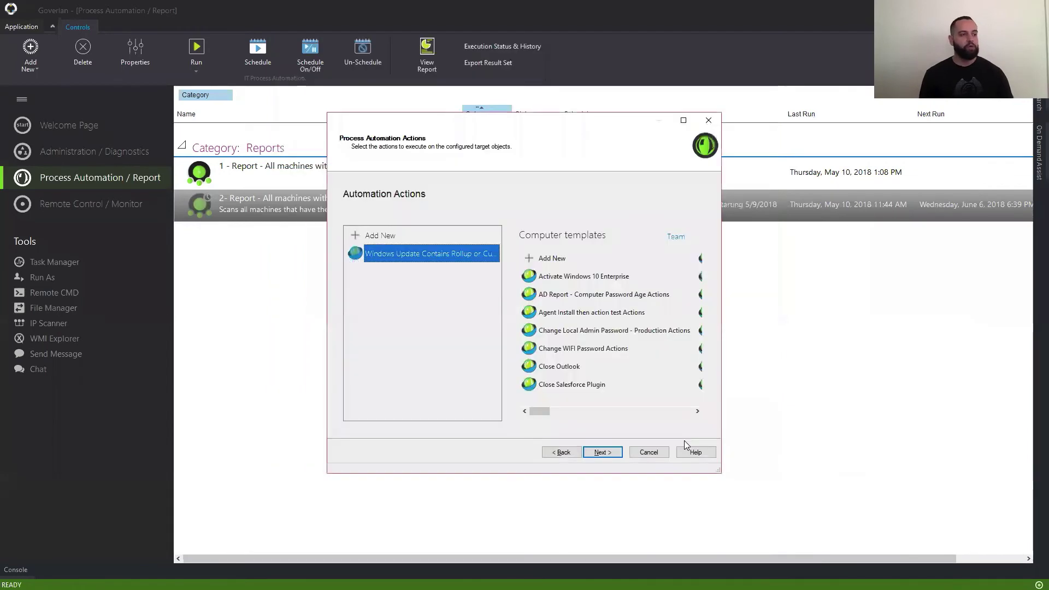
# Step: Set it to keep running until all nodes finish, weekly Monday 11am, run later, and finish
pyautogui.click(599, 453)
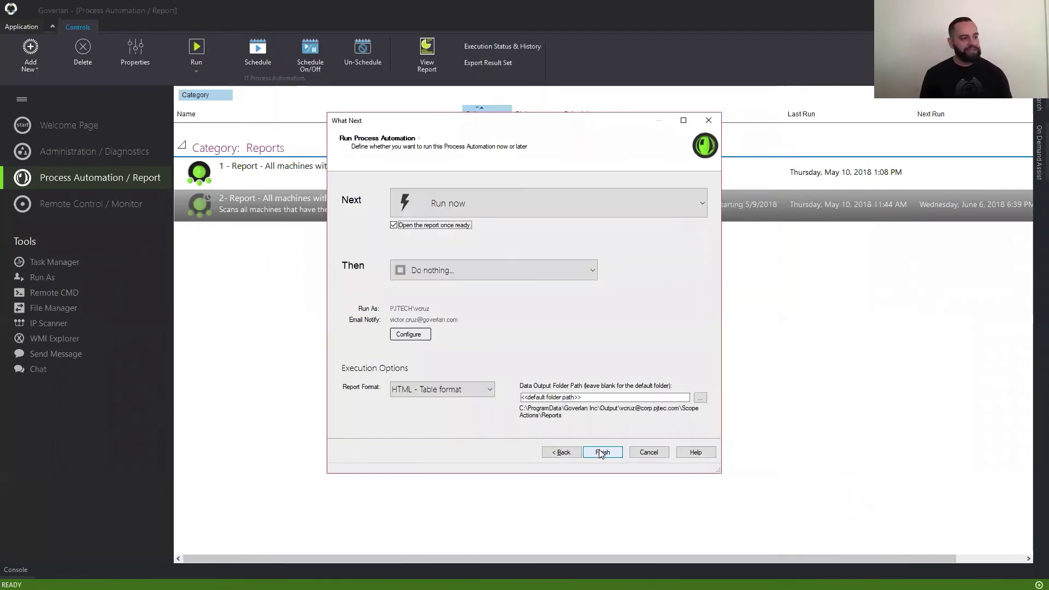
pyautogui.click(410, 334)
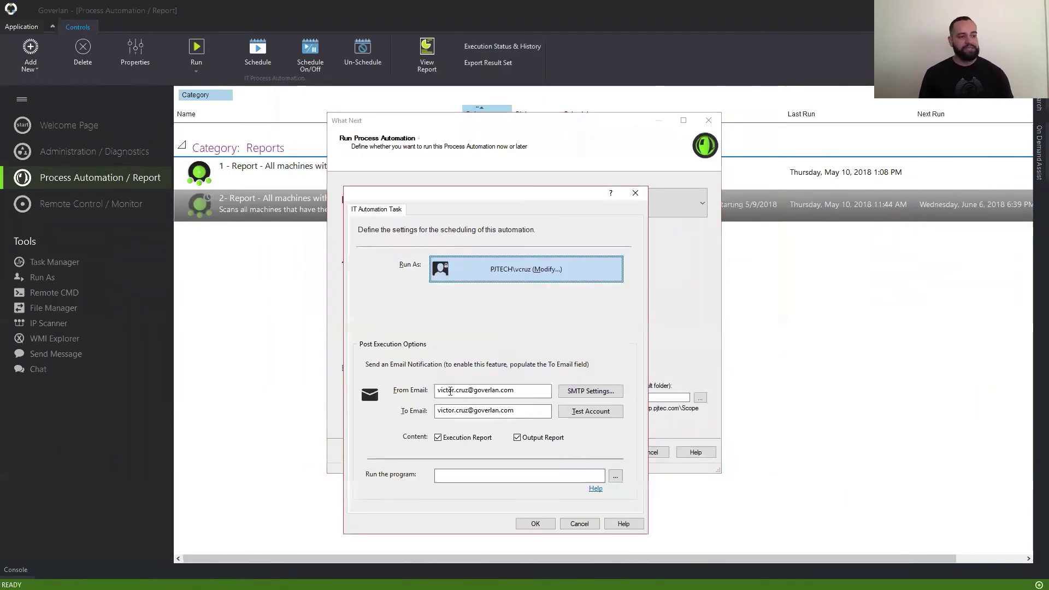
pyautogui.click(583, 524)
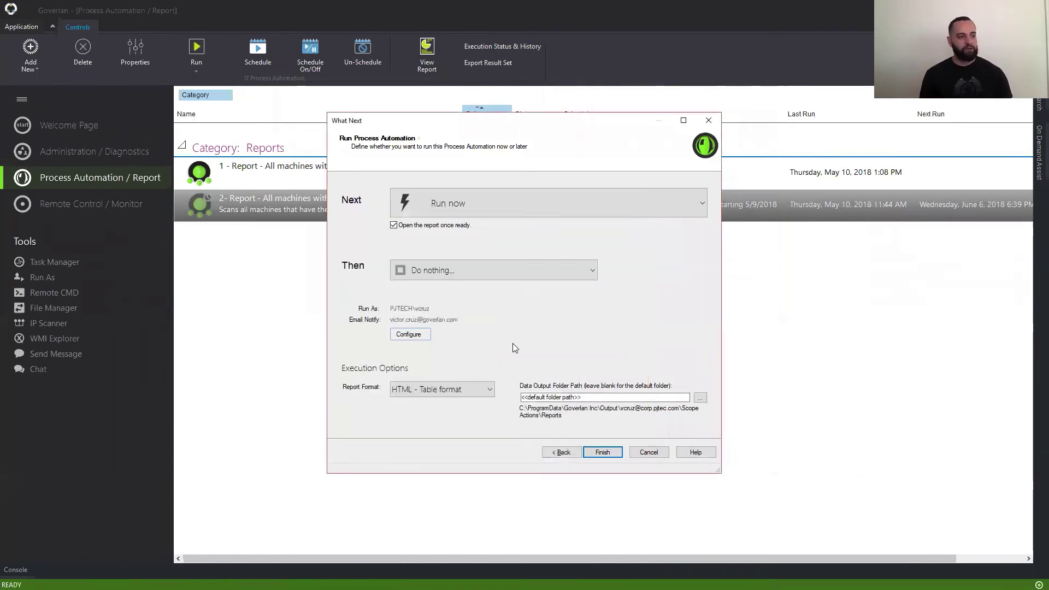
pyautogui.click(421, 272)
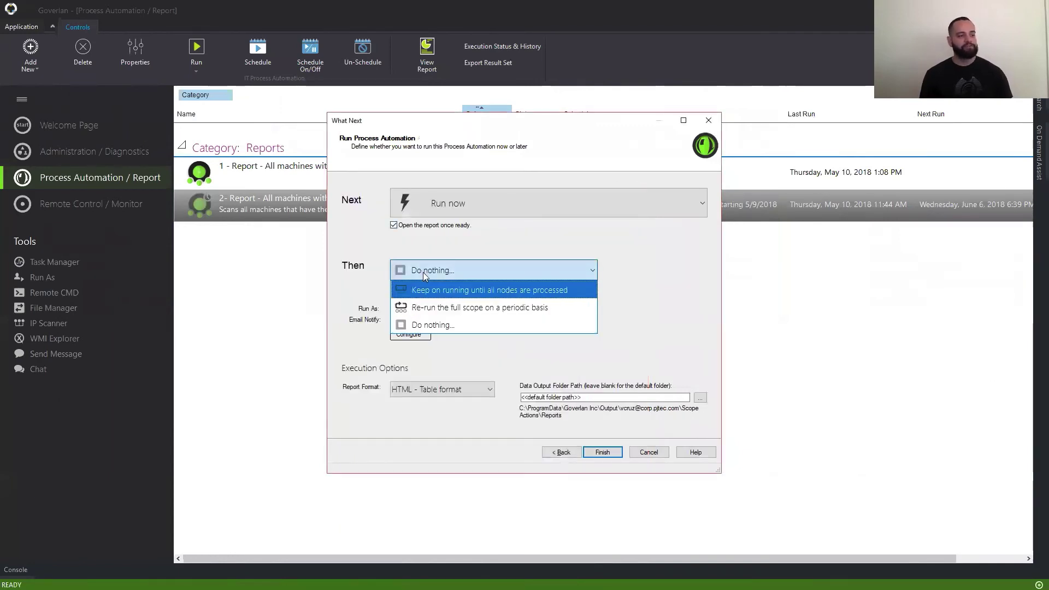
pyautogui.click(420, 290)
pyautogui.click(421, 290)
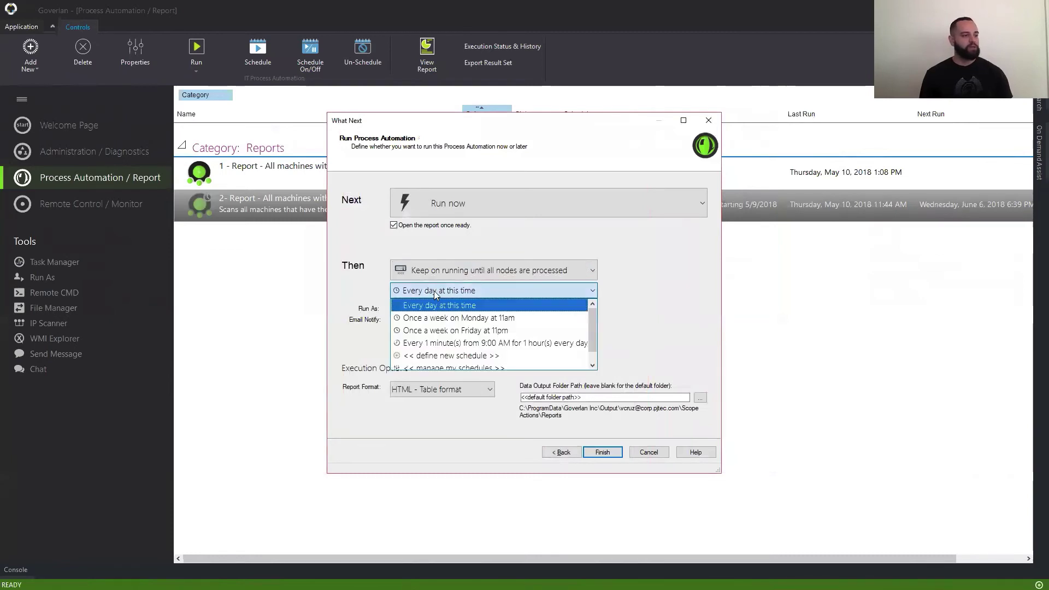
pyautogui.click(438, 318)
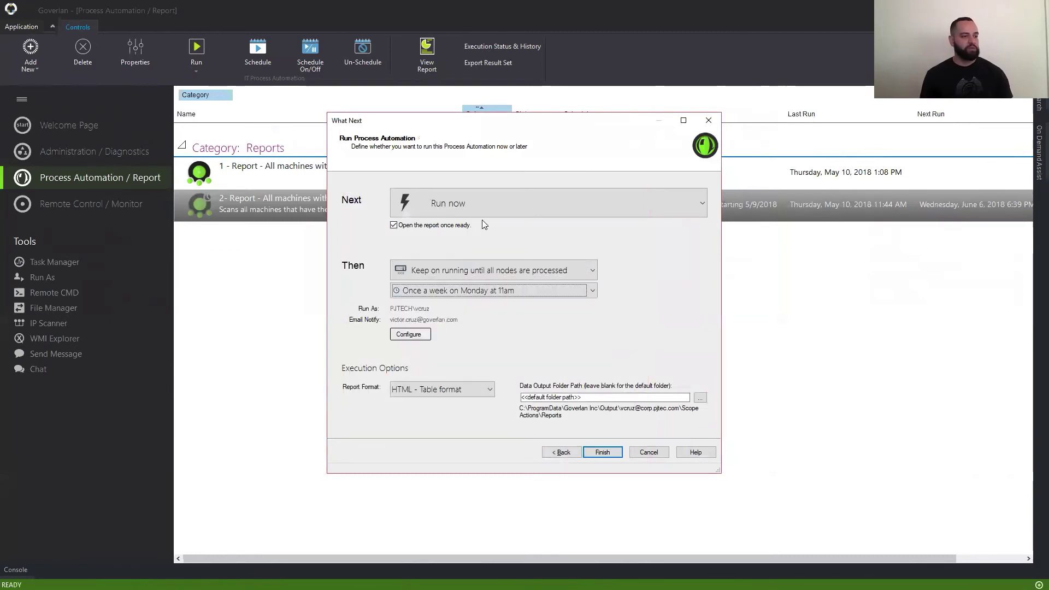
pyautogui.click(487, 204)
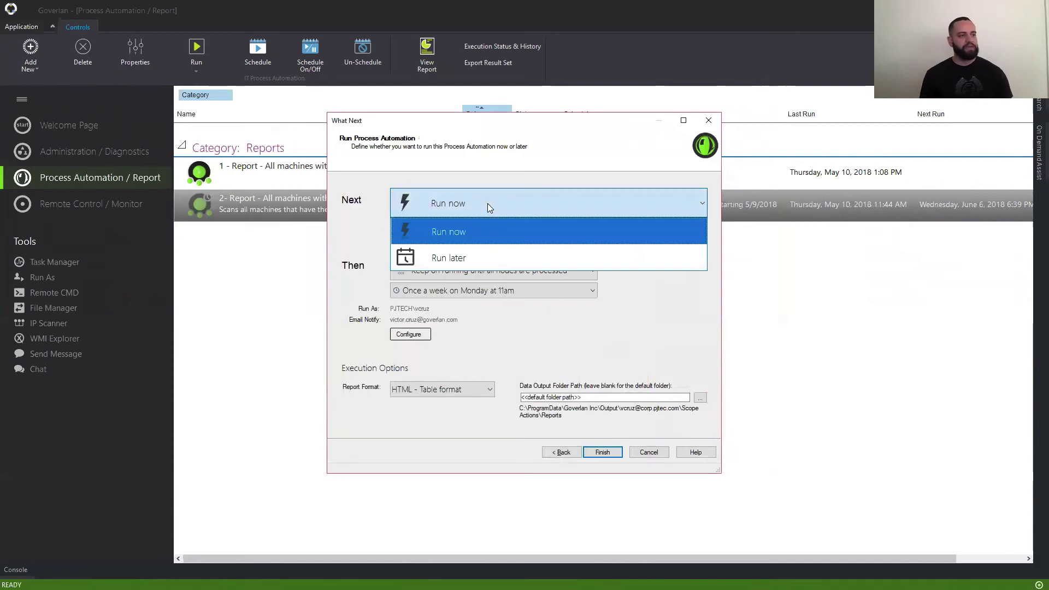
pyautogui.click(538, 261)
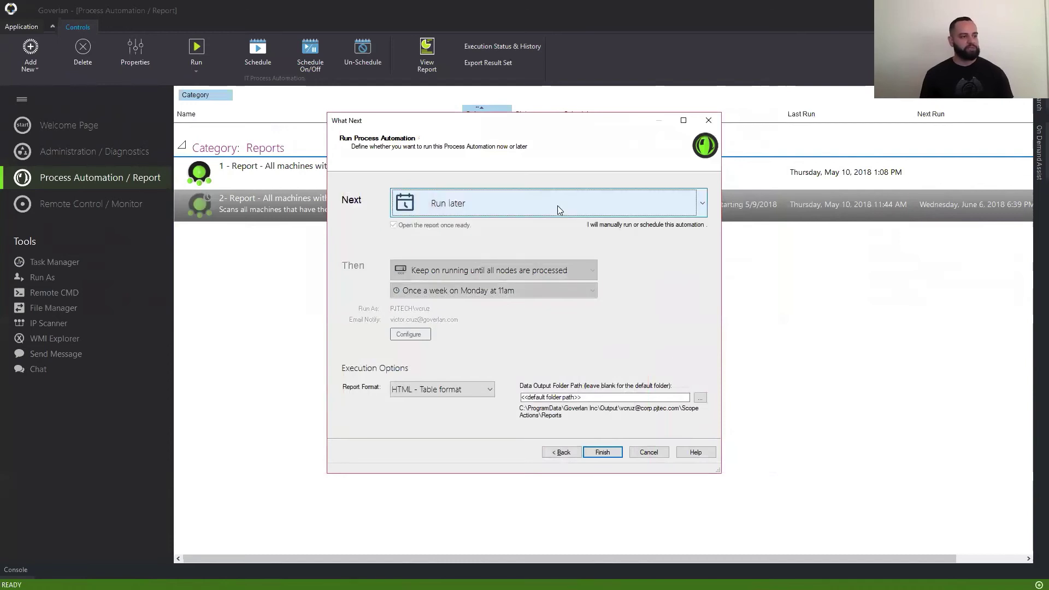
pyautogui.click(602, 453)
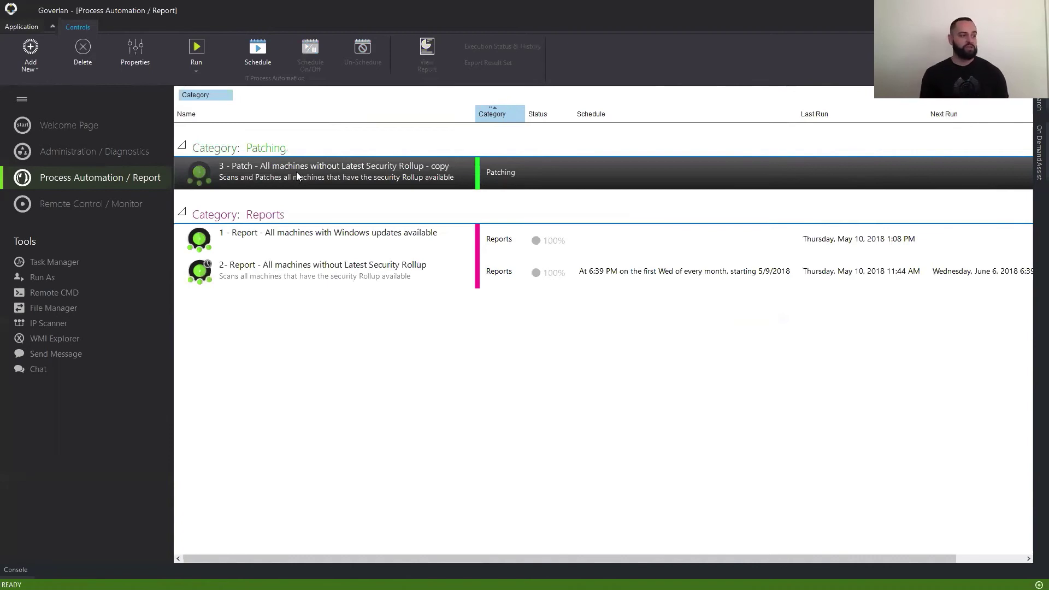
# Step: Open the properties of the new 3 - Patch automation listed under the Patching category
pyautogui.click(278, 286)
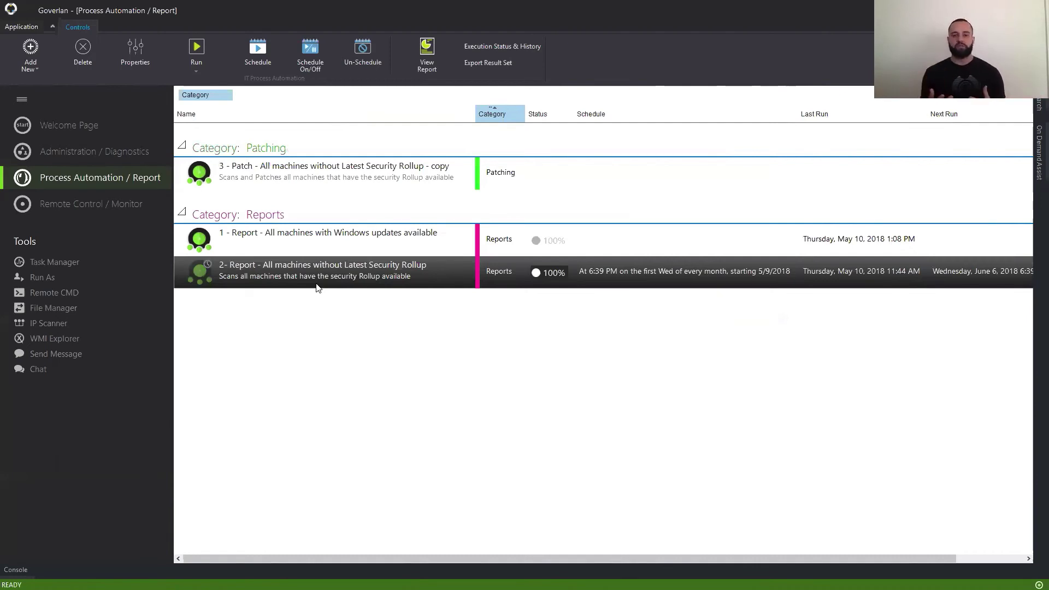
pyautogui.click(353, 174)
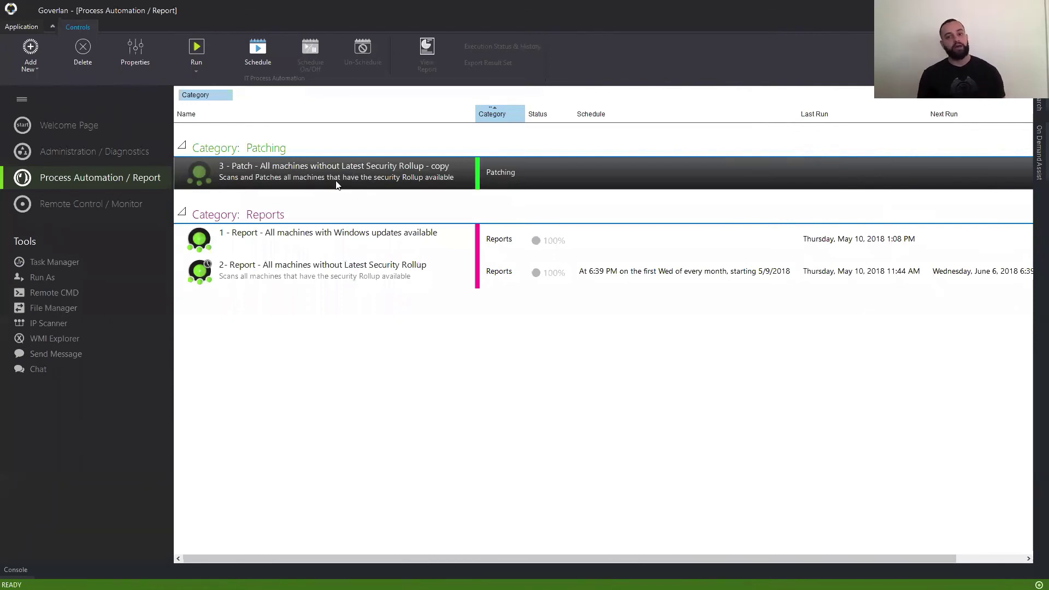
pyautogui.doubleClick(329, 175)
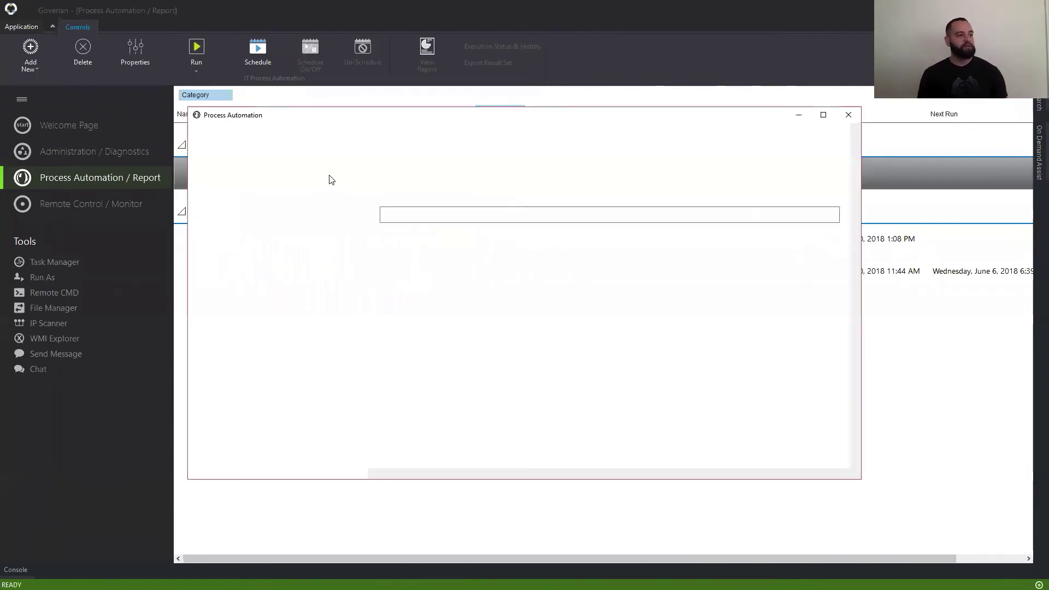
pyautogui.press('Escape')
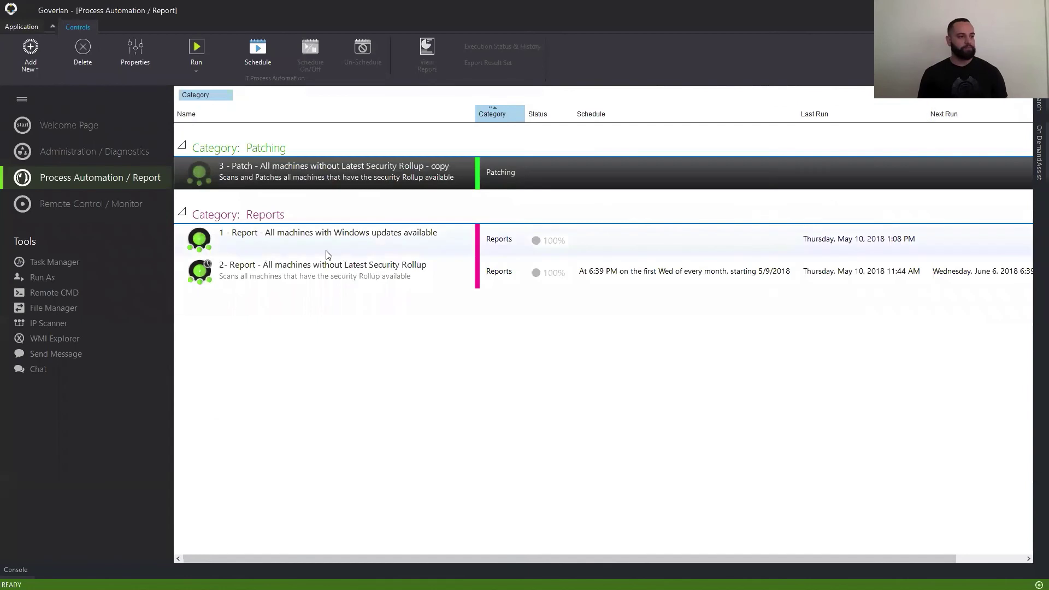
pyautogui.click(302, 271)
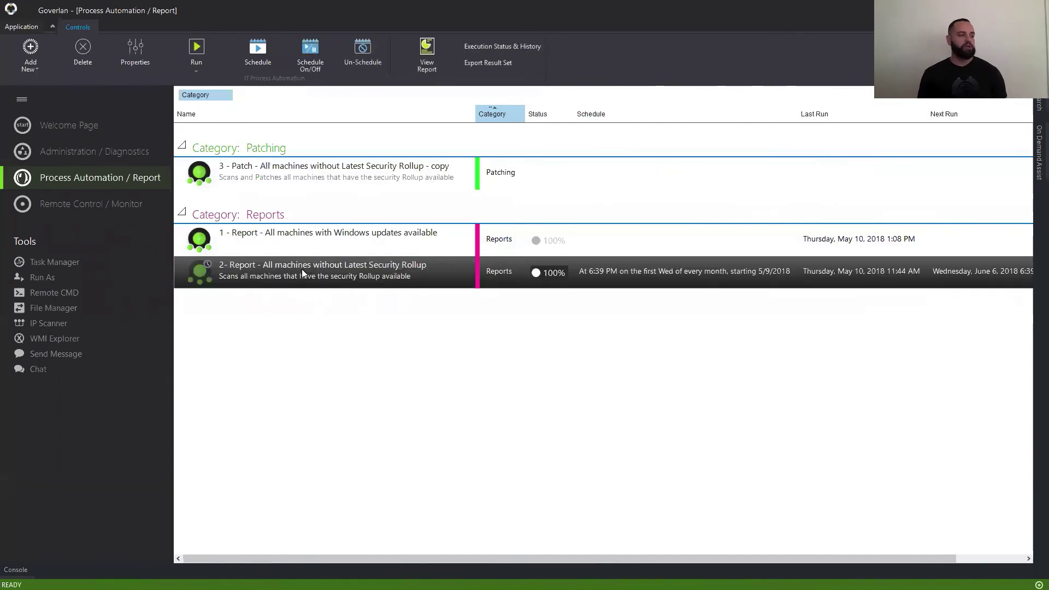
pyautogui.doubleClick(302, 269)
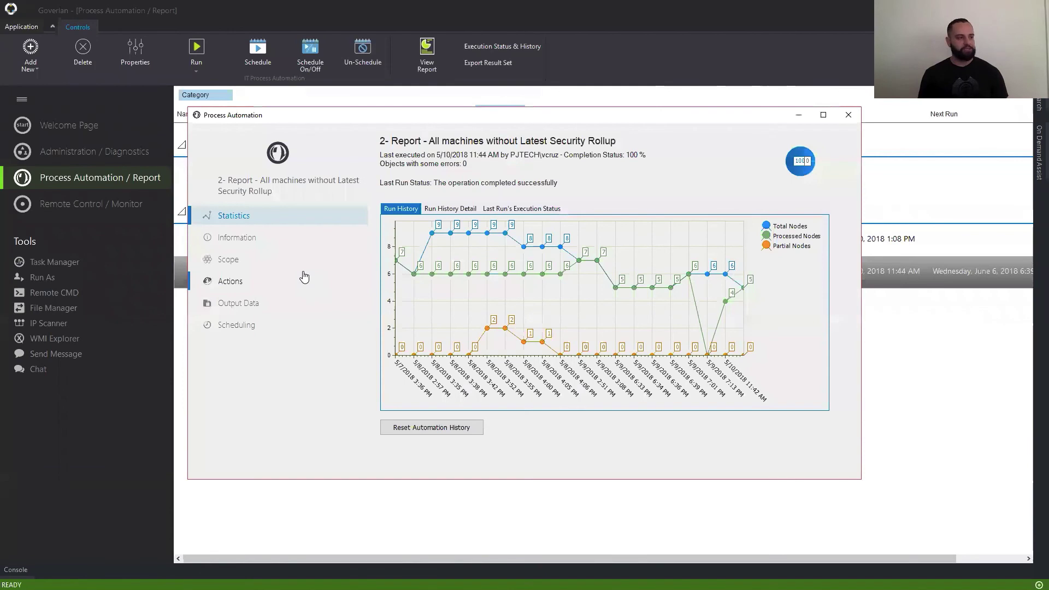
pyautogui.click(305, 278)
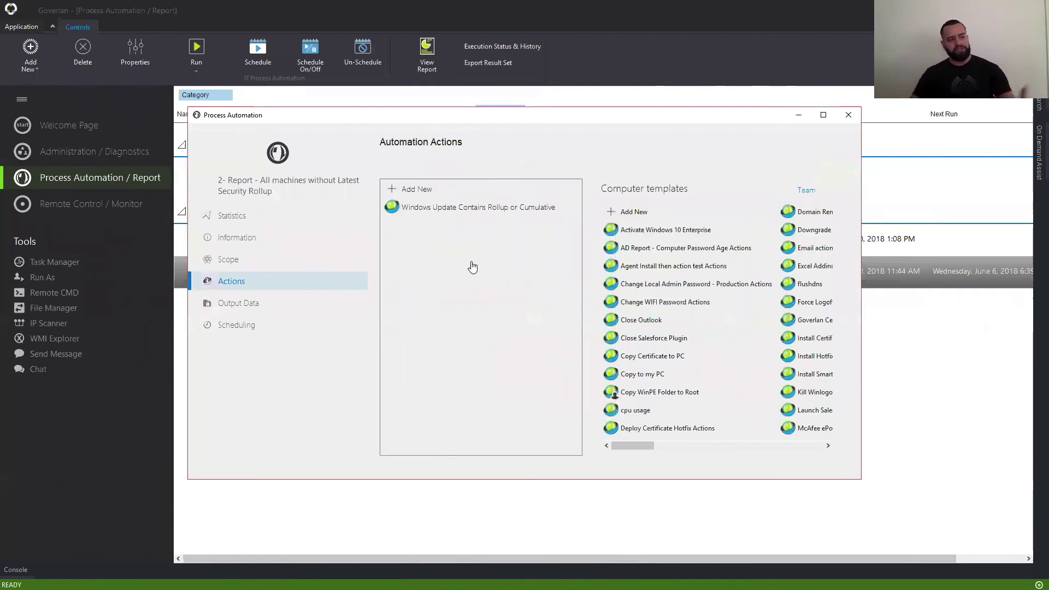
pyautogui.click(443, 213)
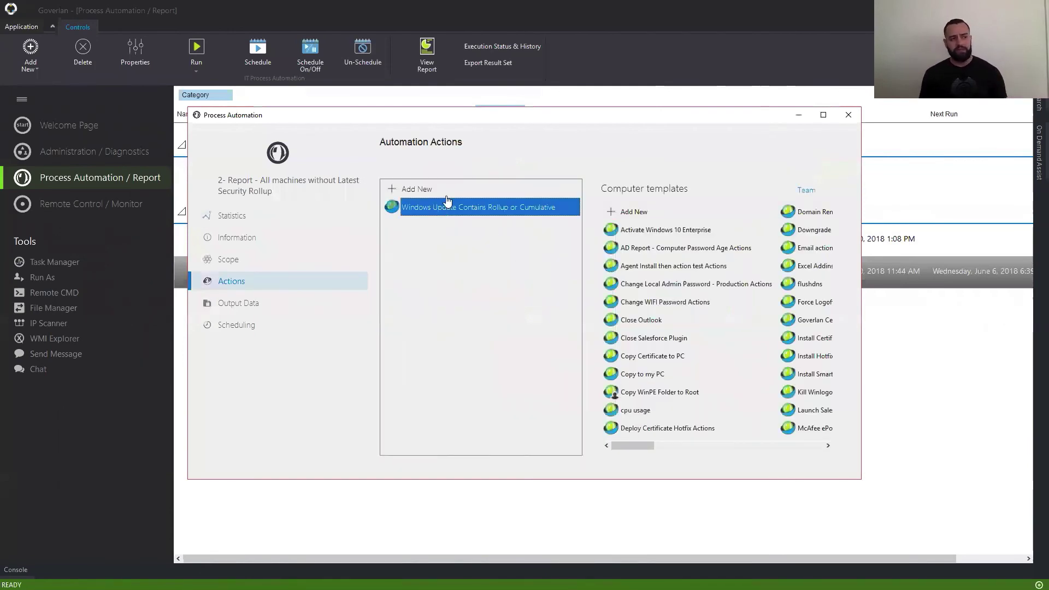
pyautogui.click(446, 187)
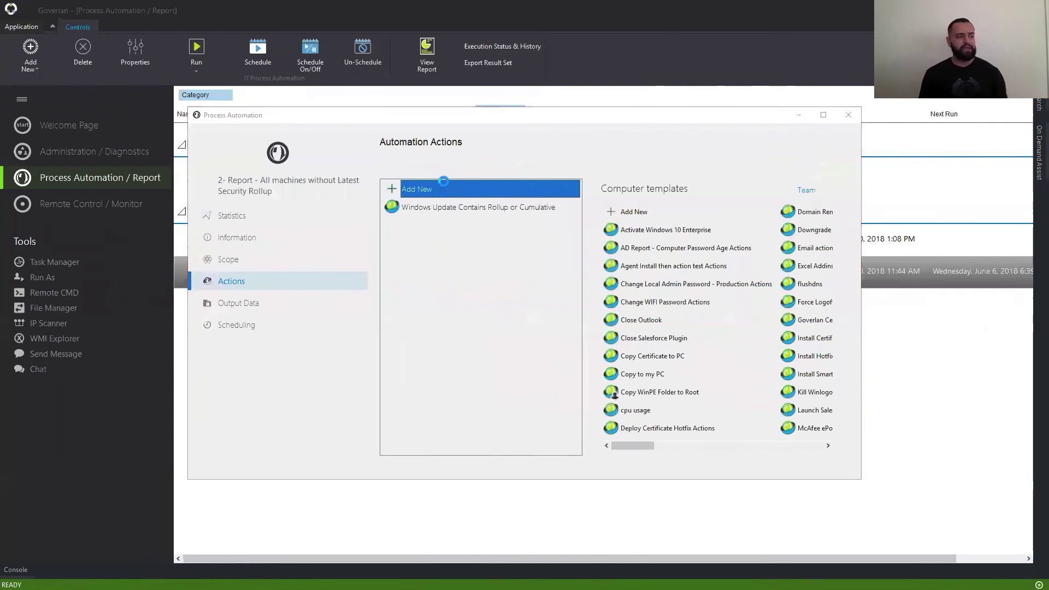
pyautogui.doubleClick(445, 186)
pyautogui.click(305, 129)
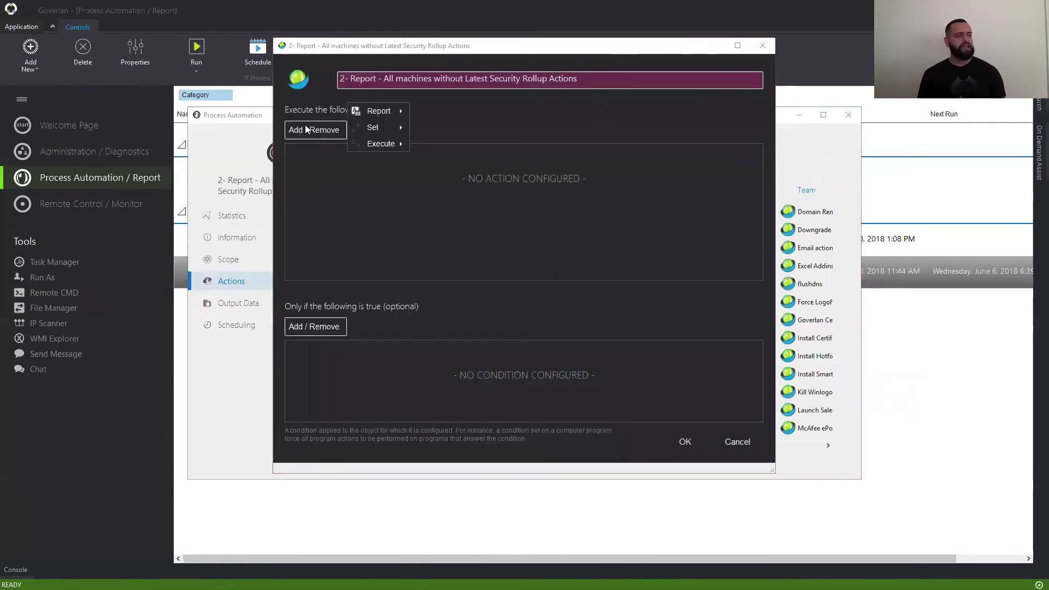
pyautogui.moveTo(392, 146)
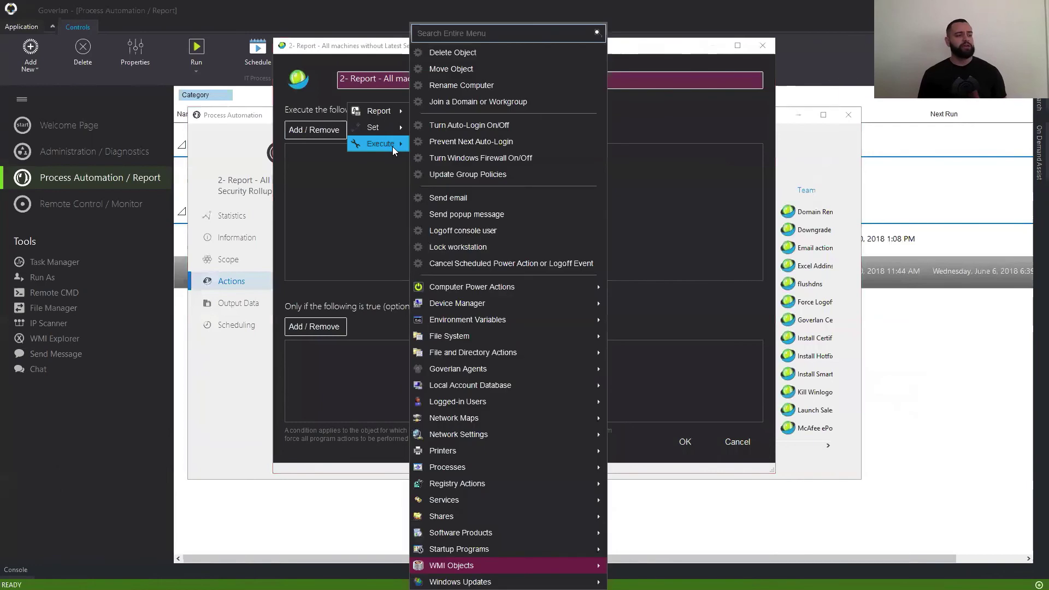
pyautogui.moveTo(528, 291)
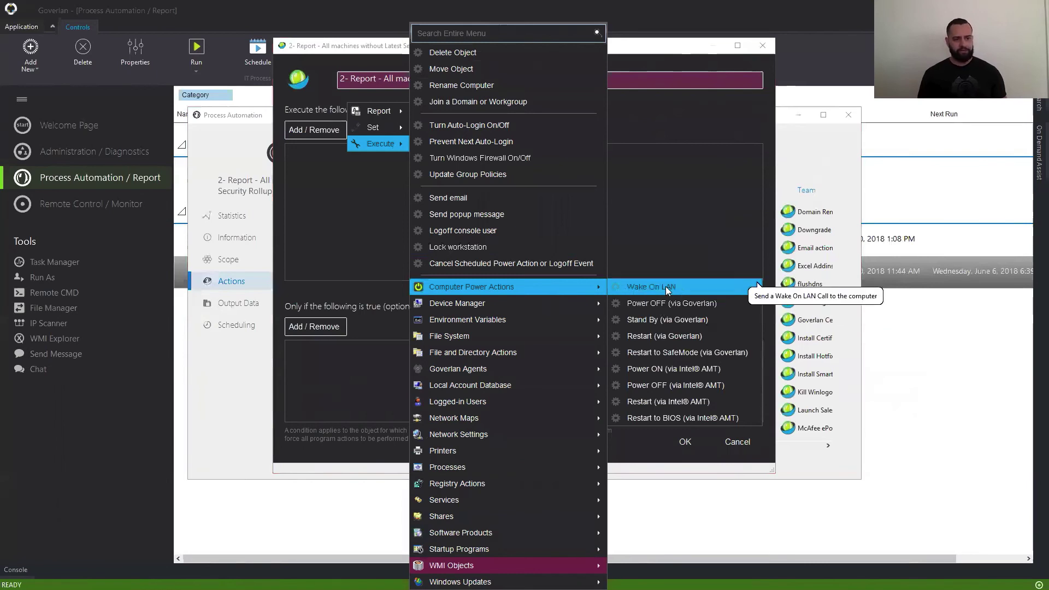
pyautogui.click(711, 215)
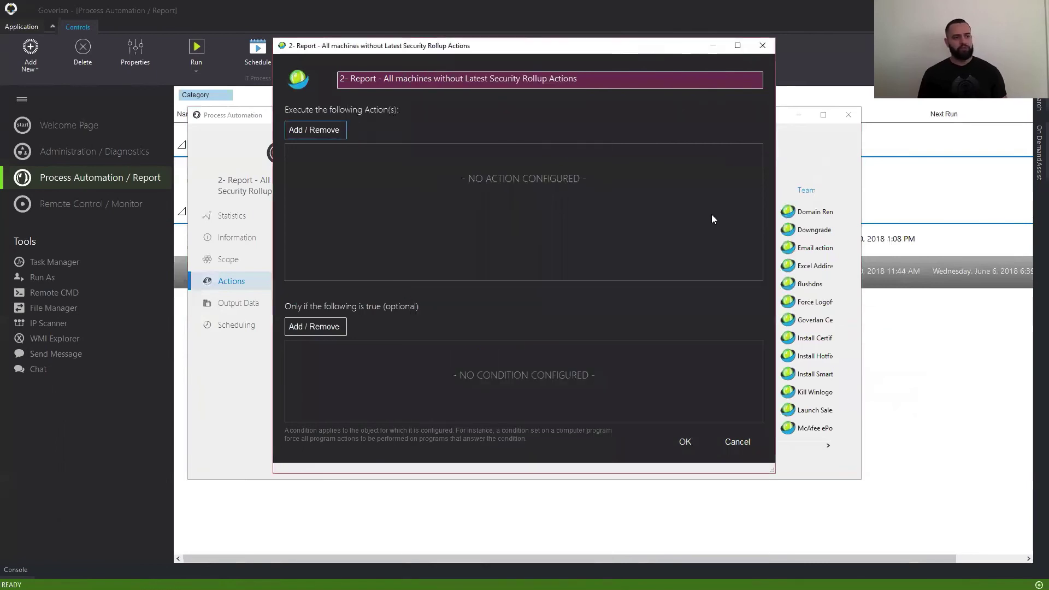
pyautogui.click(737, 441)
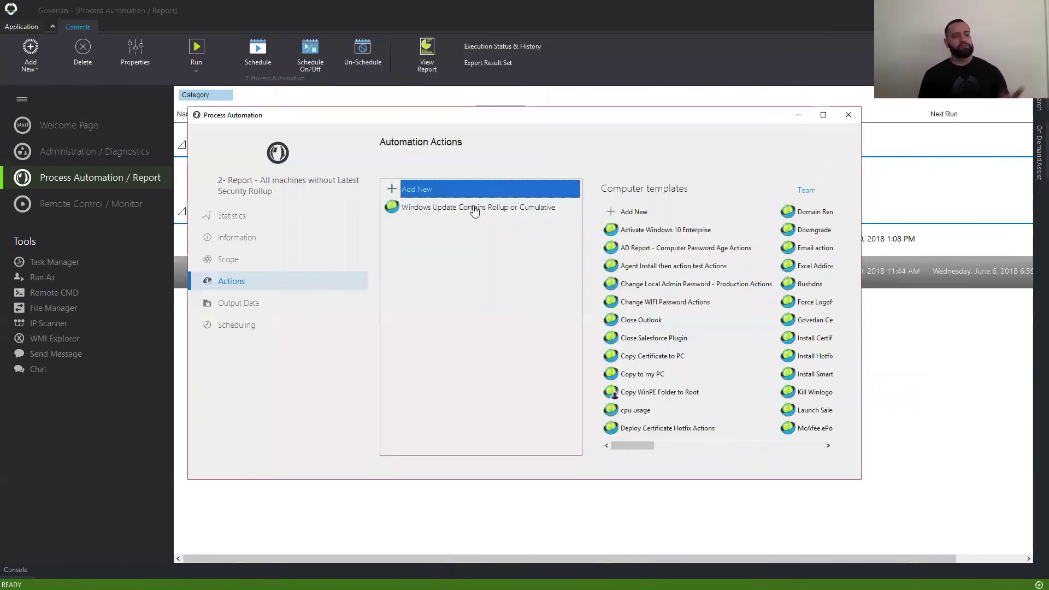
pyautogui.click(442, 216)
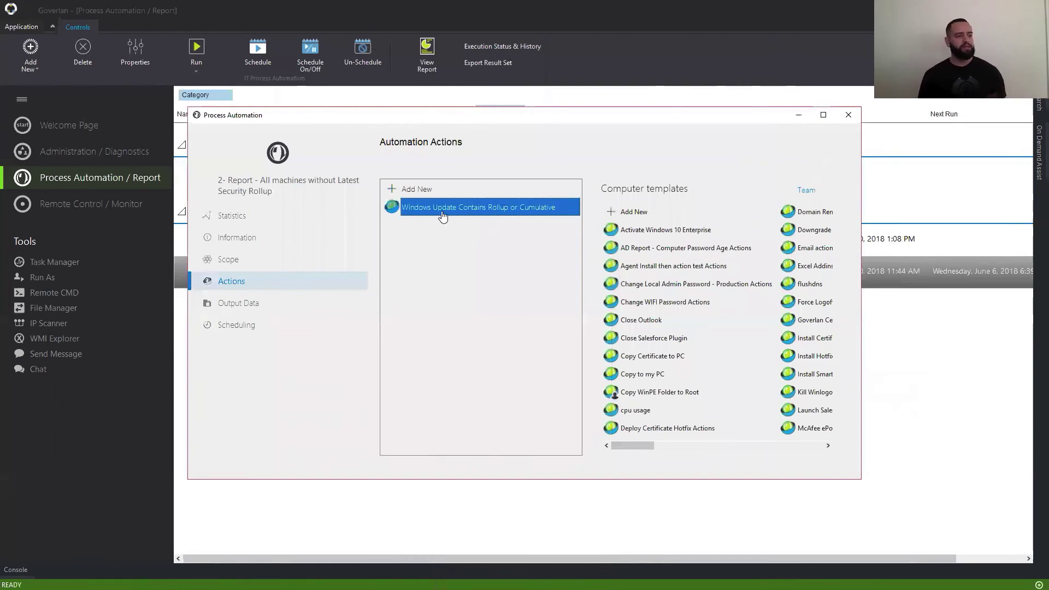
pyautogui.click(849, 115)
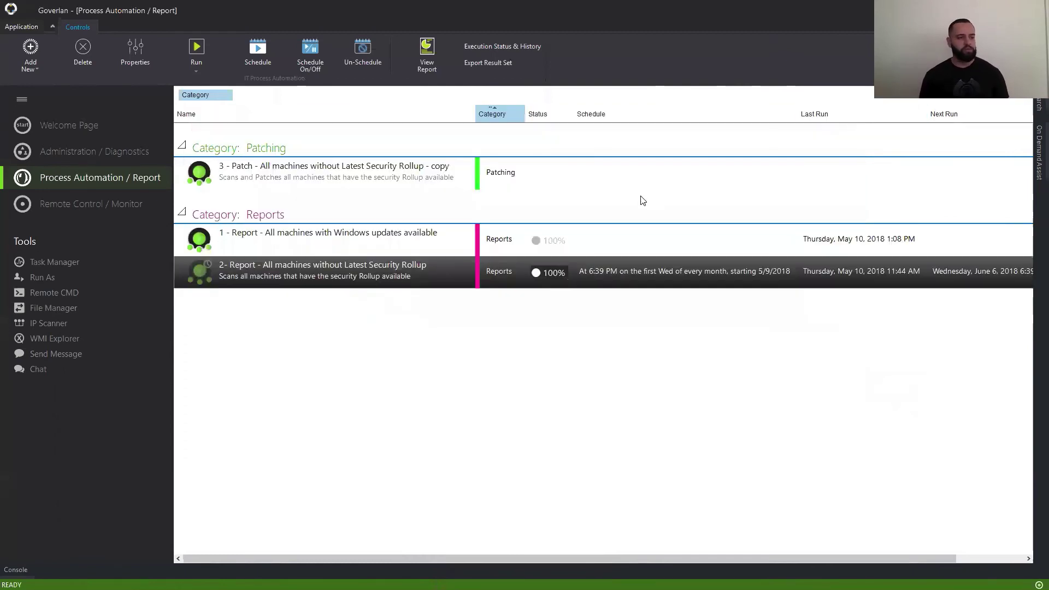
# Step: Show the 2- Report automation's Computers scope and select its Demo Workstations OU target
pyautogui.click(375, 173)
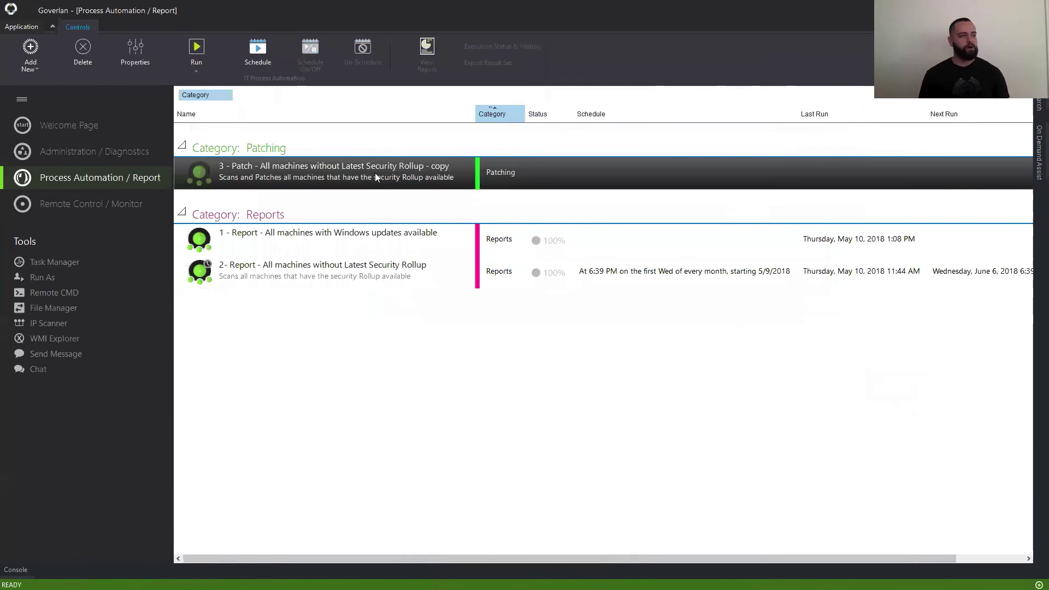
pyautogui.click(344, 279)
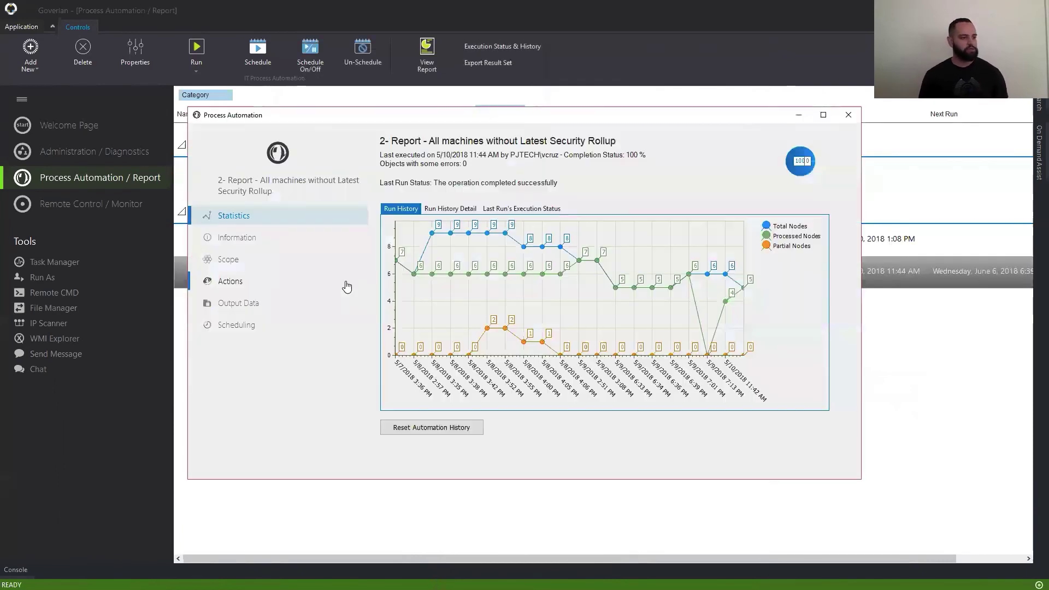
pyautogui.click(228, 262)
pyautogui.click(481, 210)
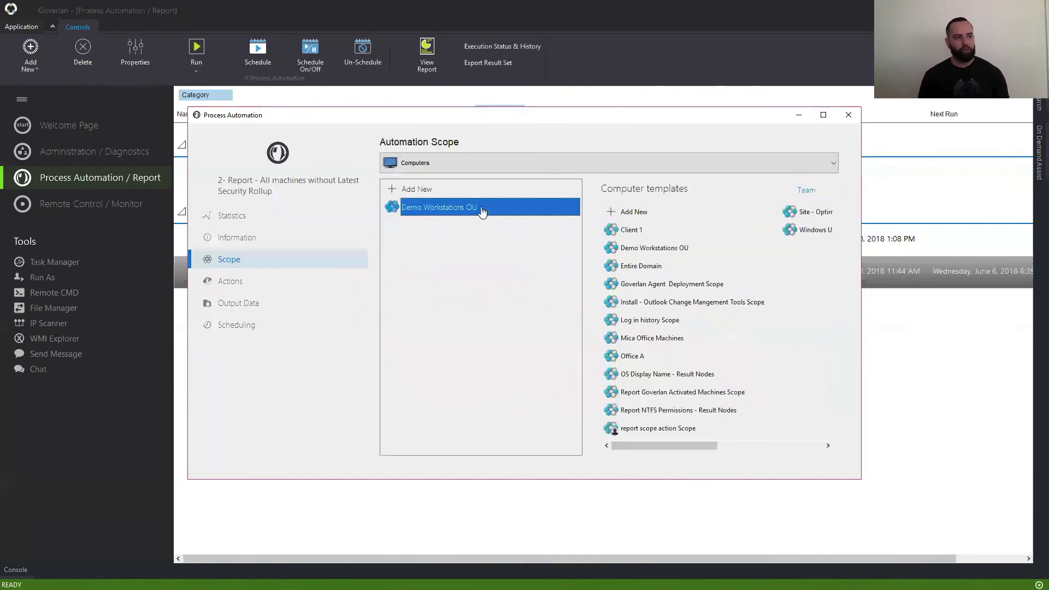